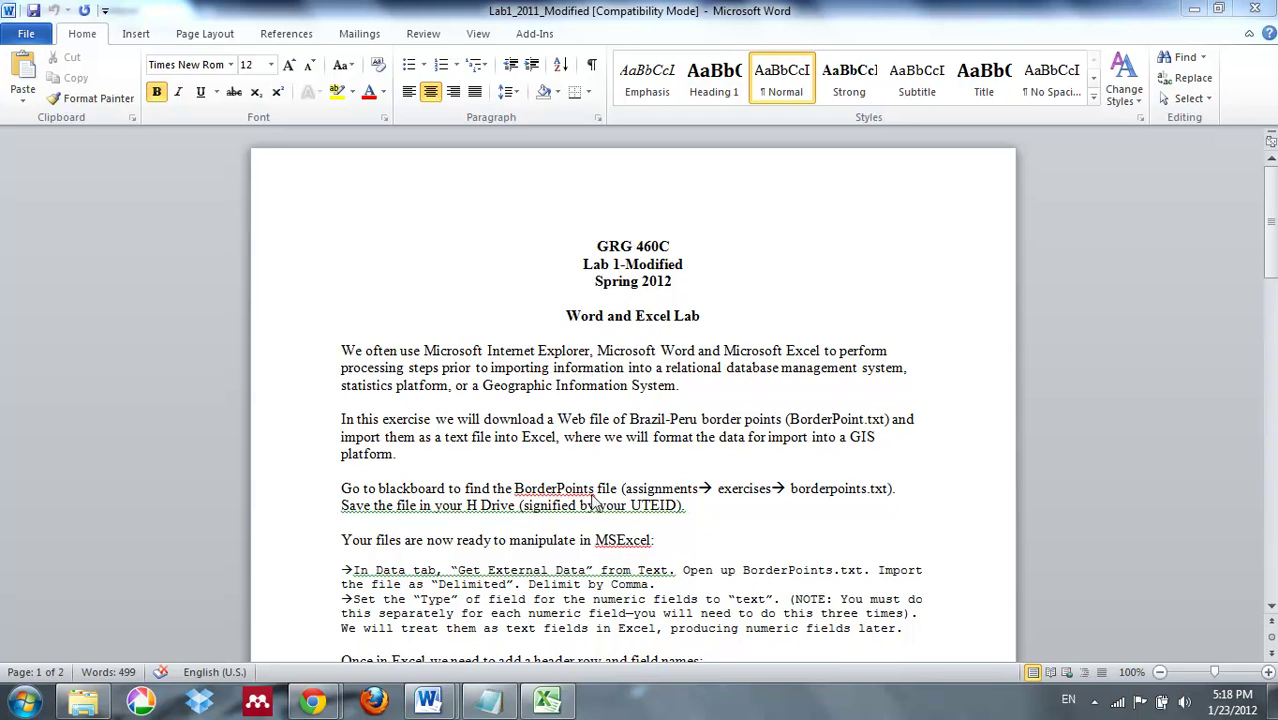
Switch to the BorderPoints text file in Notepad and examine the first record's place, latitude and longitude fields and the commas separating them
click(494, 703)
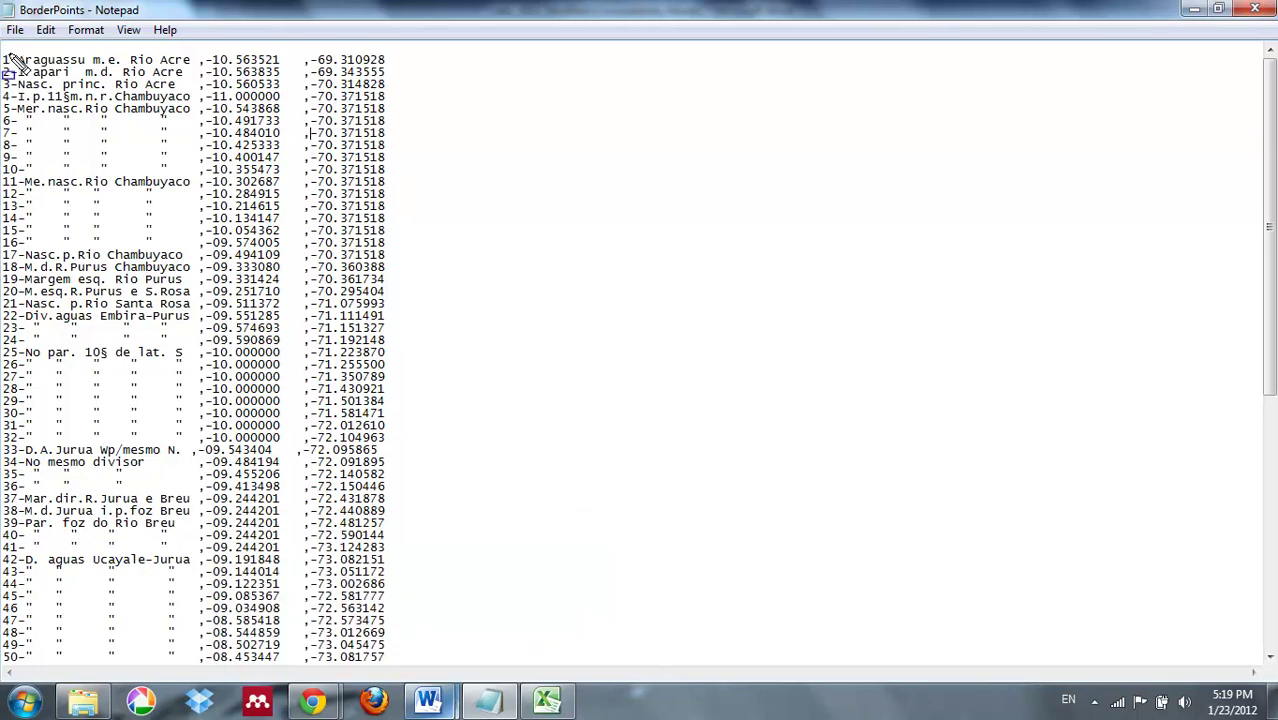
mouse_move(8, 50)
mouse_down()
mouse_move(78, 68)
mouse_move(197, 70)
mouse_up()
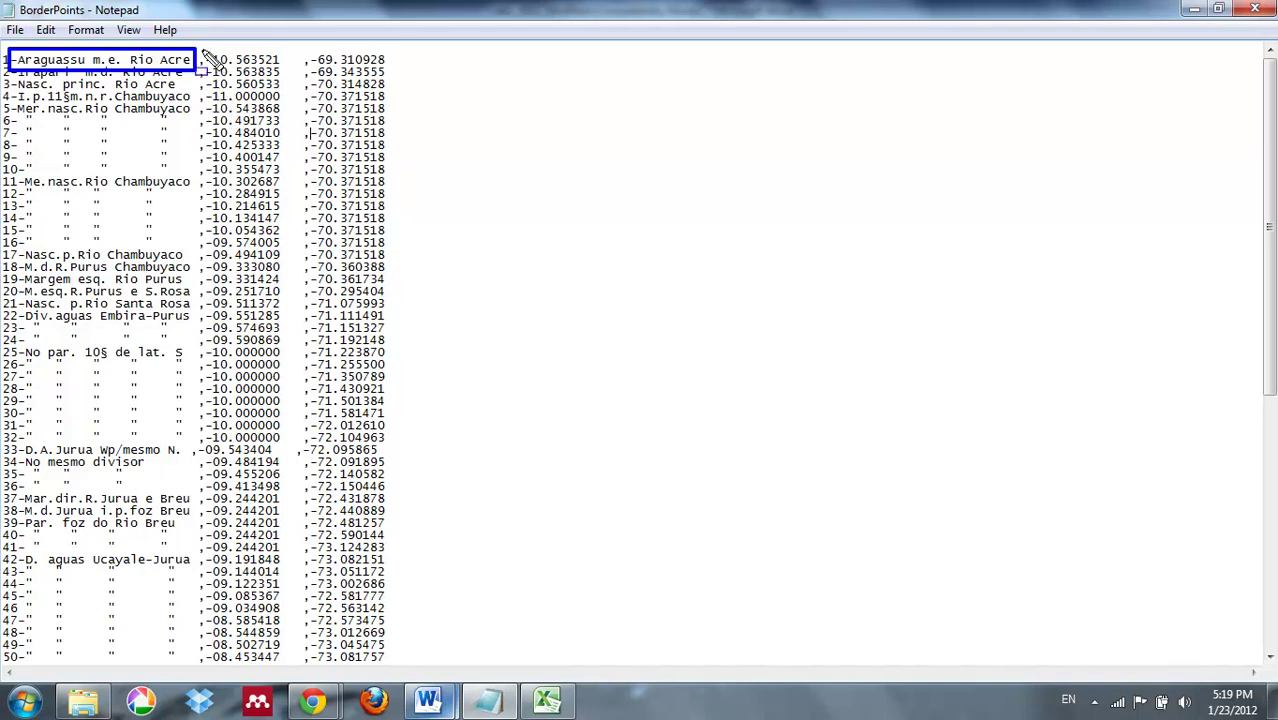
mouse_move(201, 48)
mouse_down()
mouse_move(239, 71)
mouse_move(398, 72)
mouse_up()
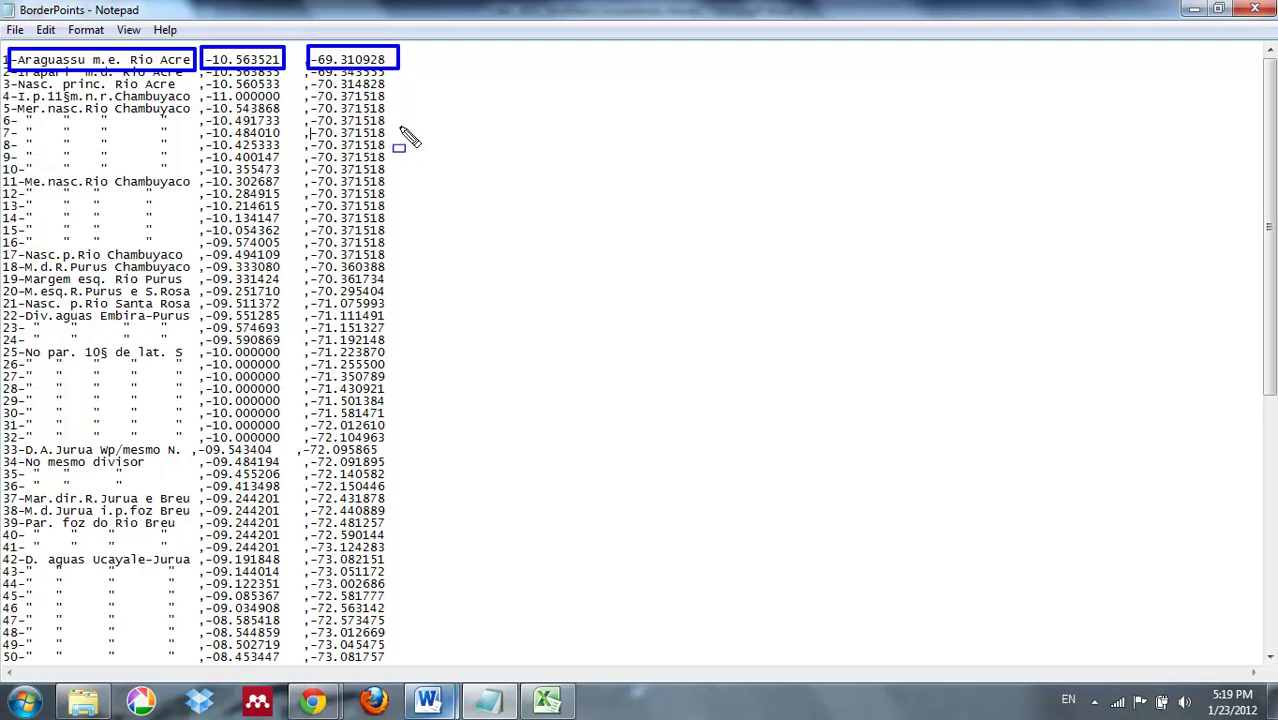
drag(194, 116, 207, 130)
drag(298, 120, 312, 134)
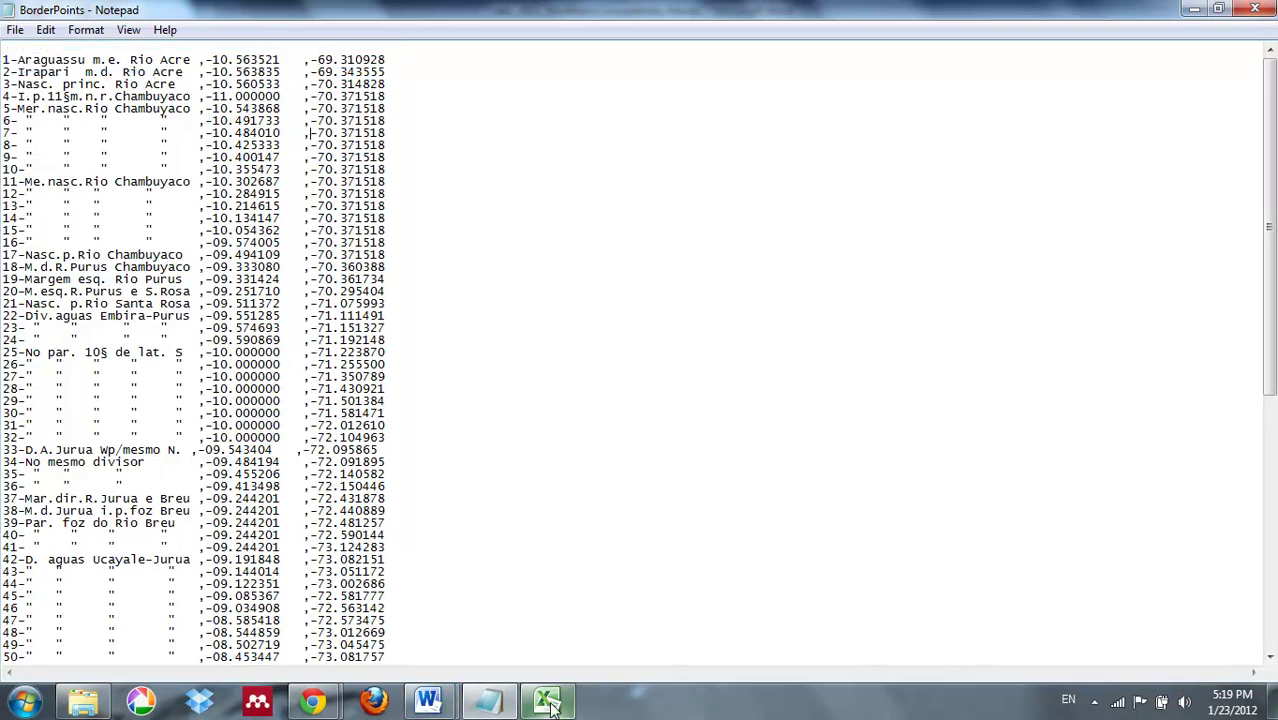
Switch to Excel and start importing the BorderPoints text file from the Desktop as external data
click(548, 703)
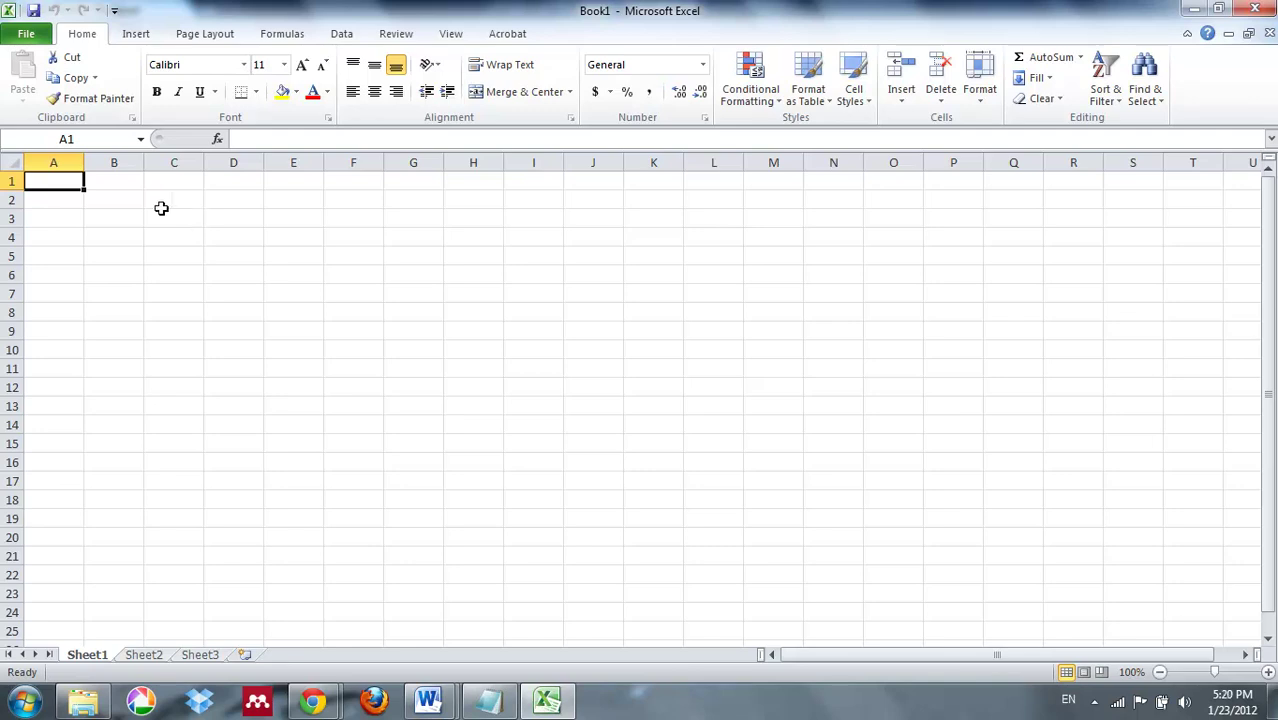
click(25, 38)
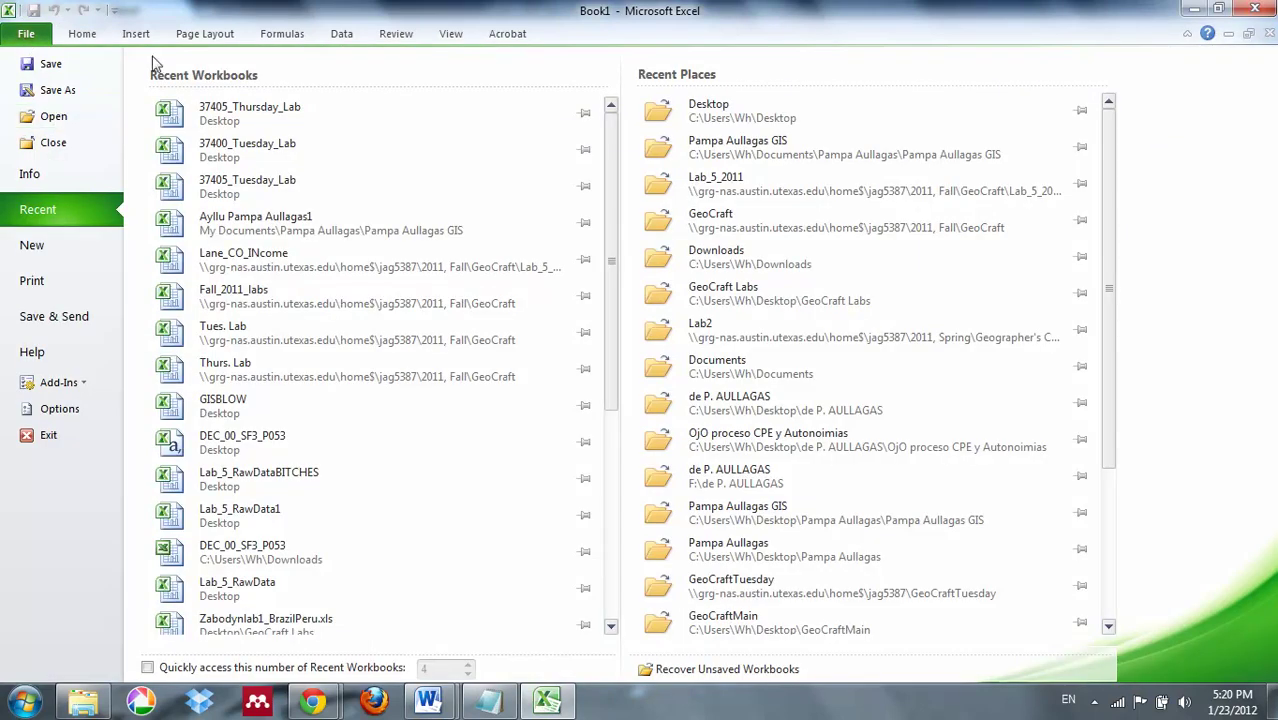
click(342, 34)
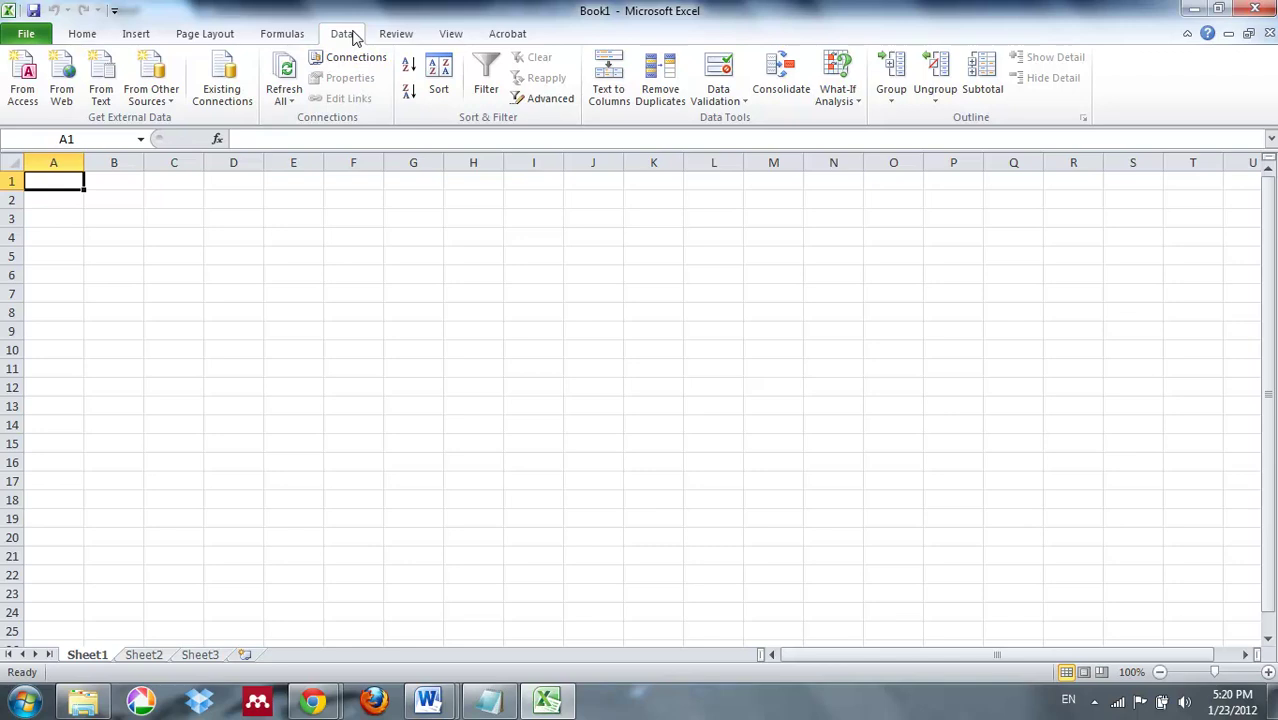
click(103, 82)
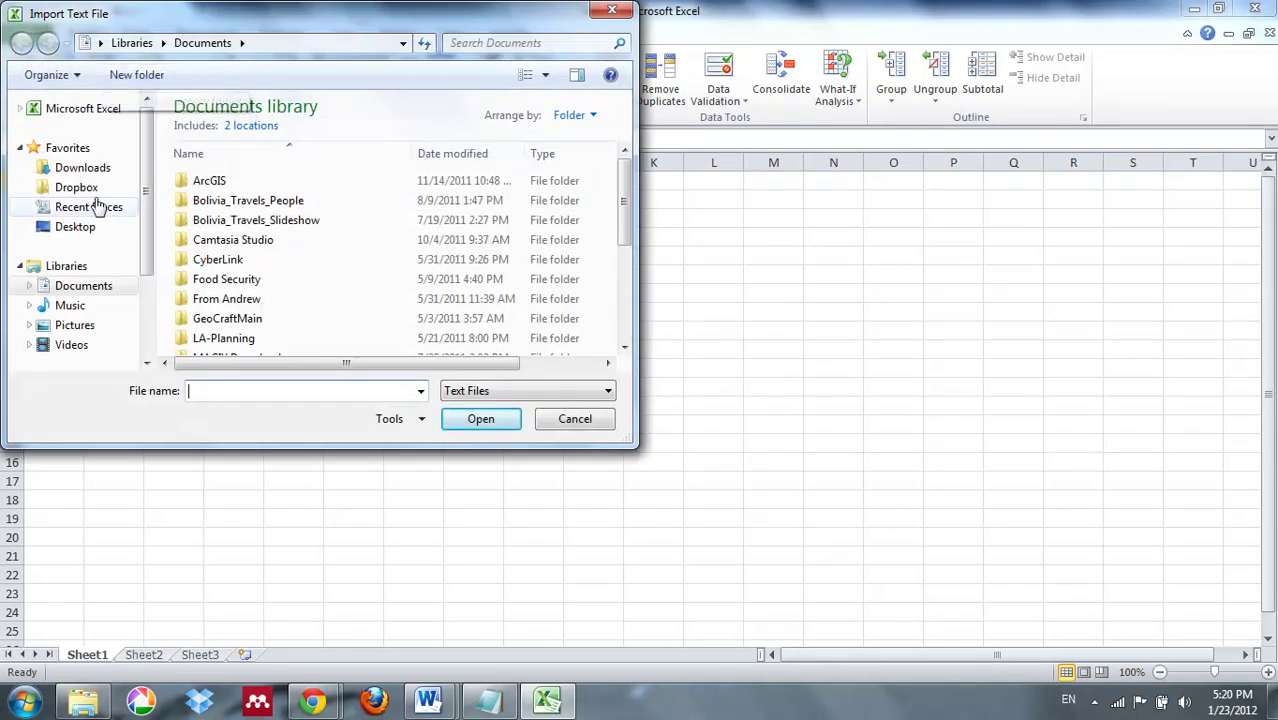
click(88, 235)
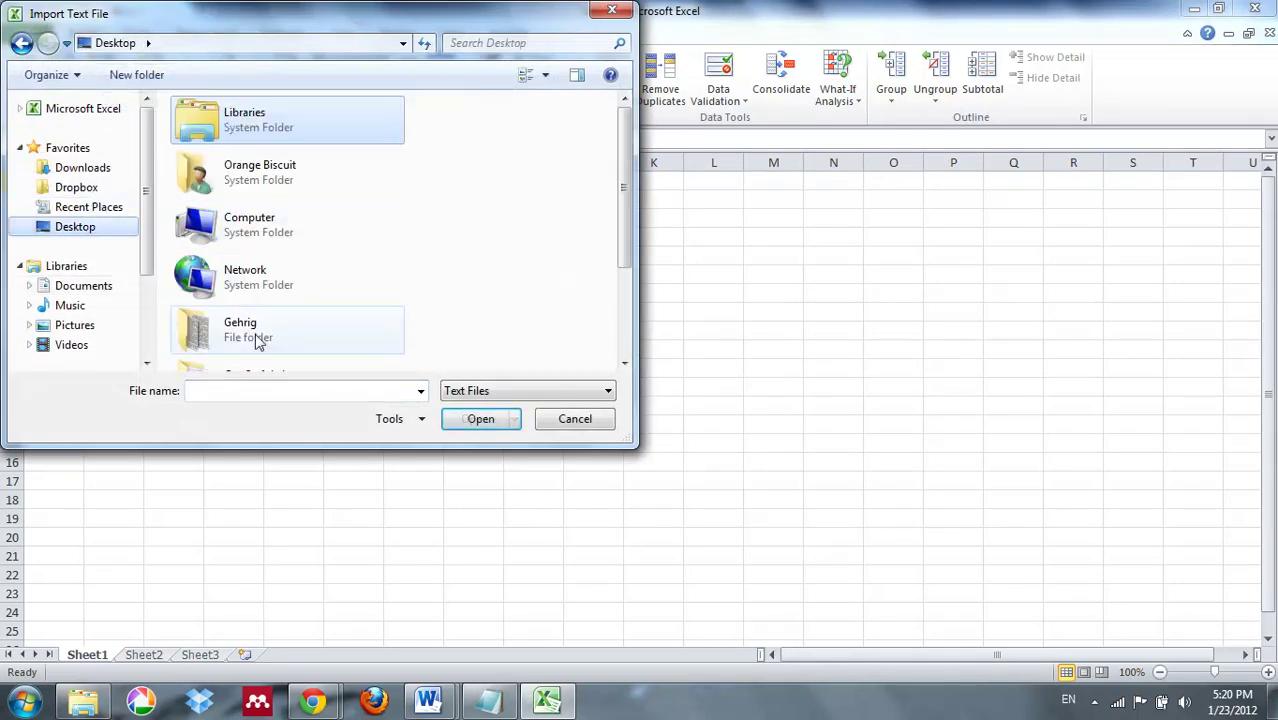
scroll(455, 268, down, 3)
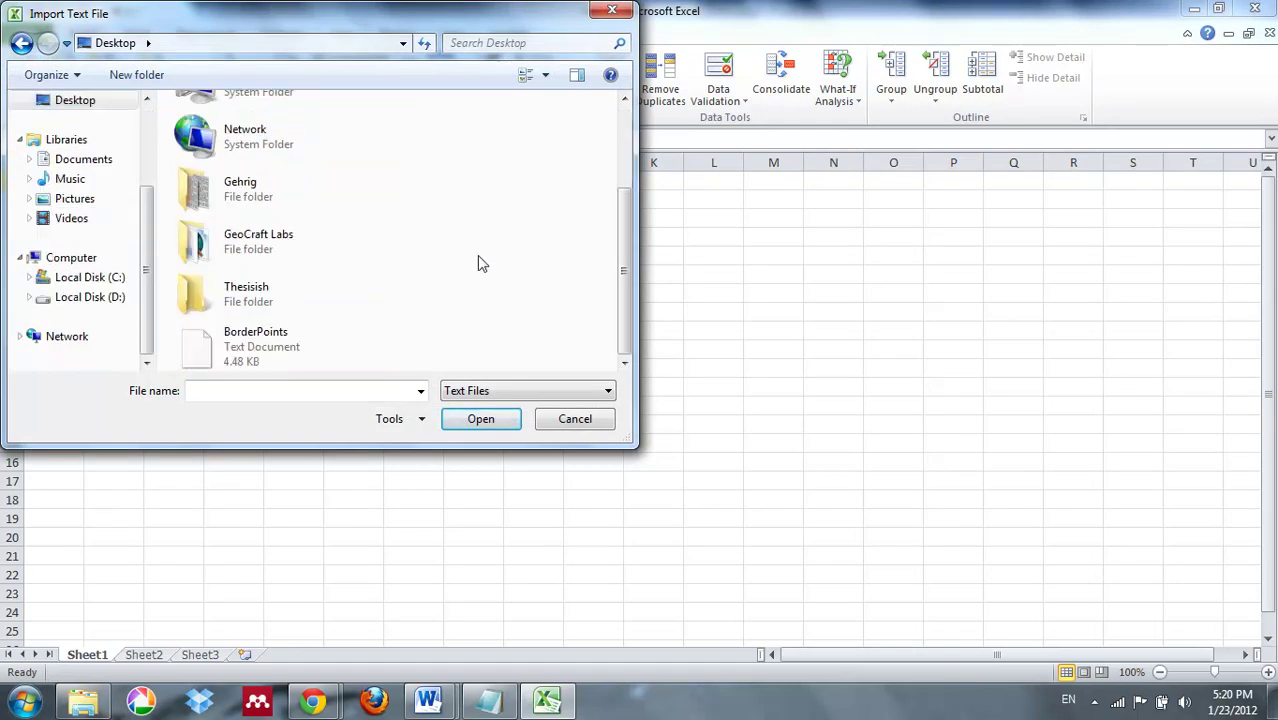
click(240, 356)
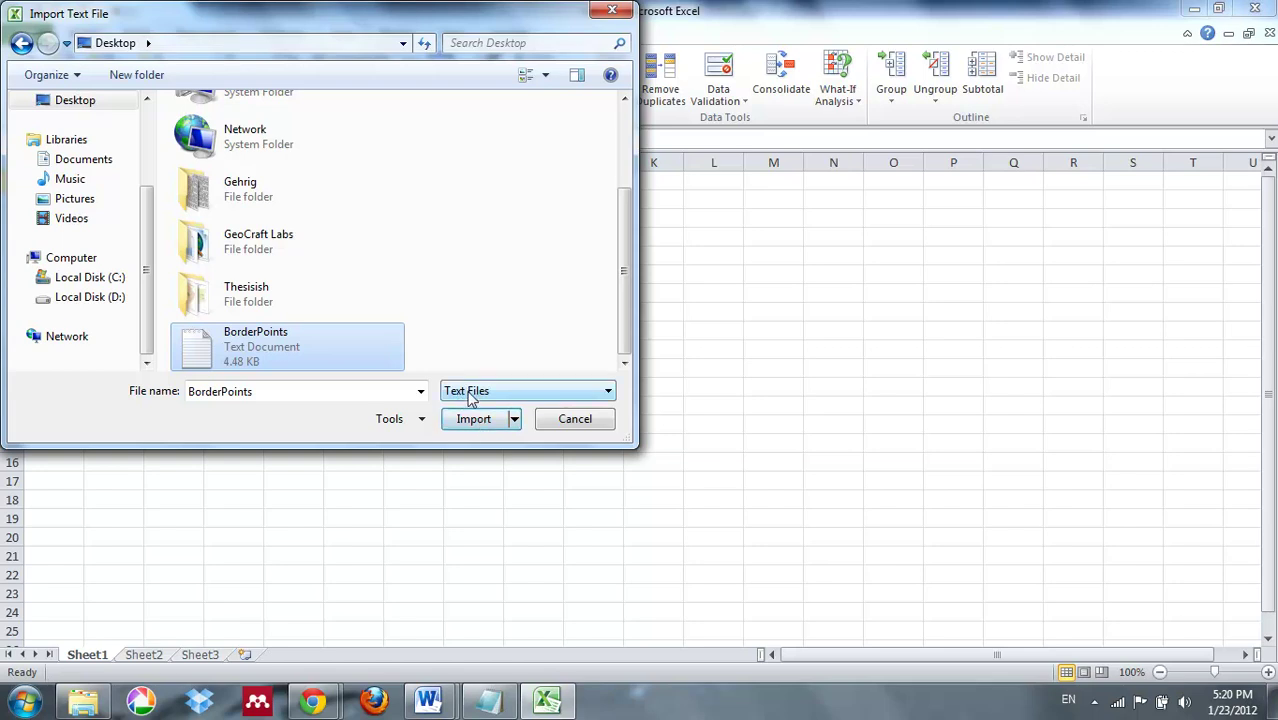
click(474, 420)
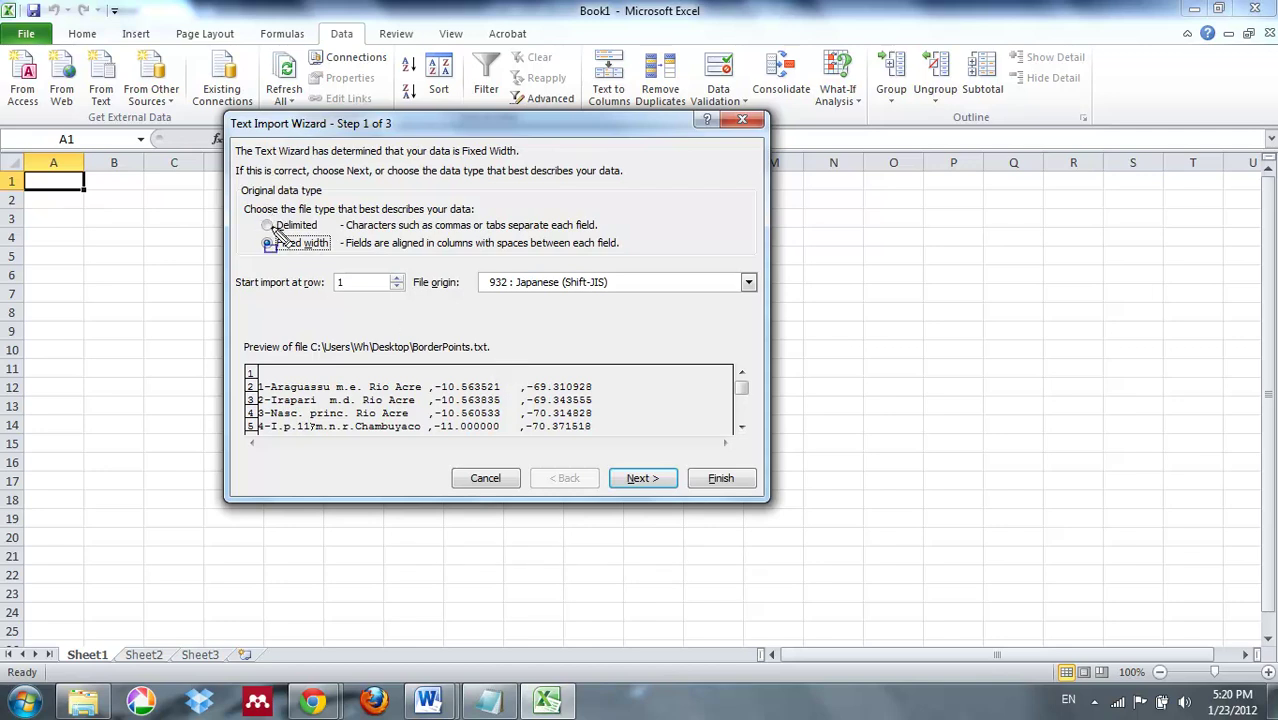
drag(270, 243, 330, 258)
click(643, 478)
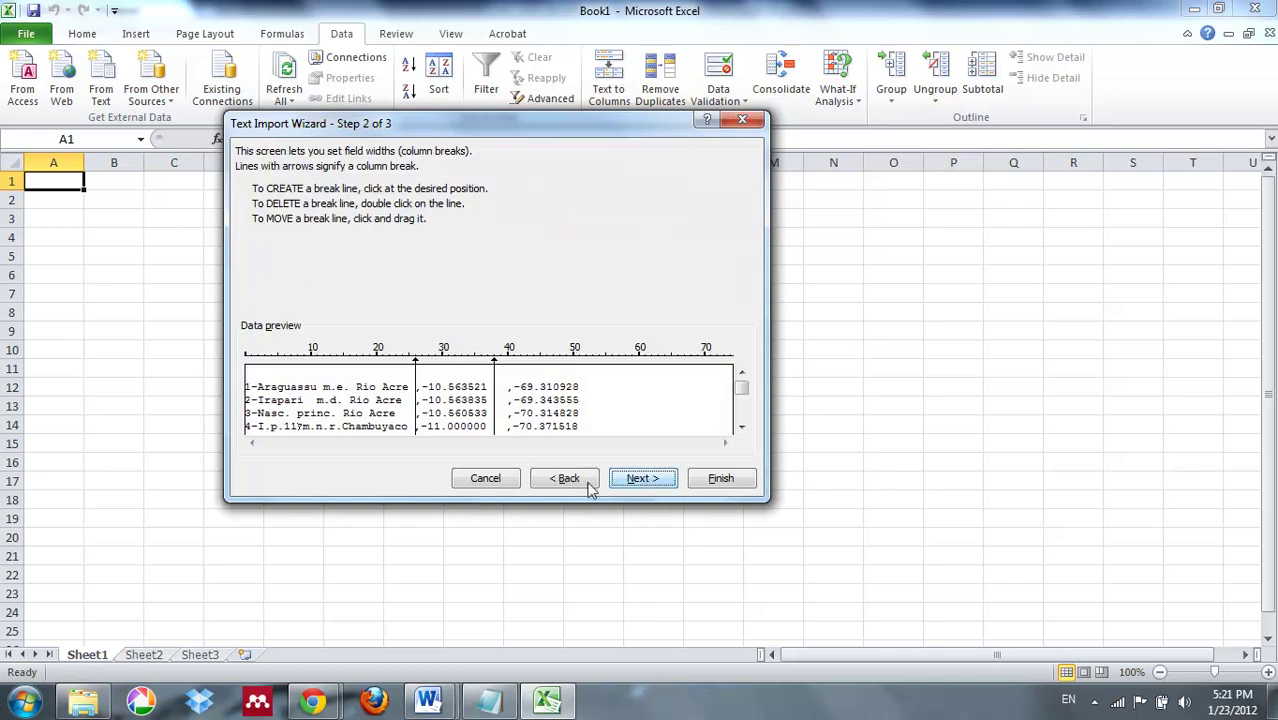
click(564, 479)
Set the import's original data type to Delimited and use Comma instead of Tab as the delimiter
click(269, 225)
click(643, 478)
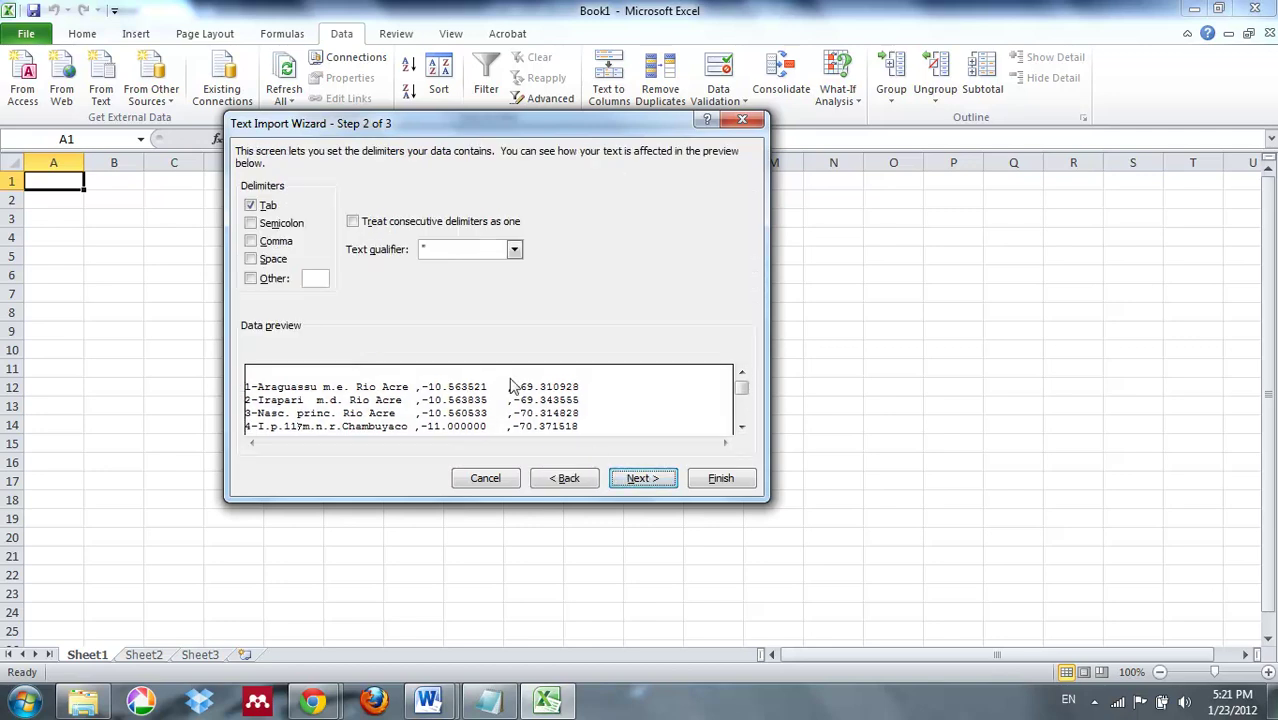
click(264, 205)
click(252, 242)
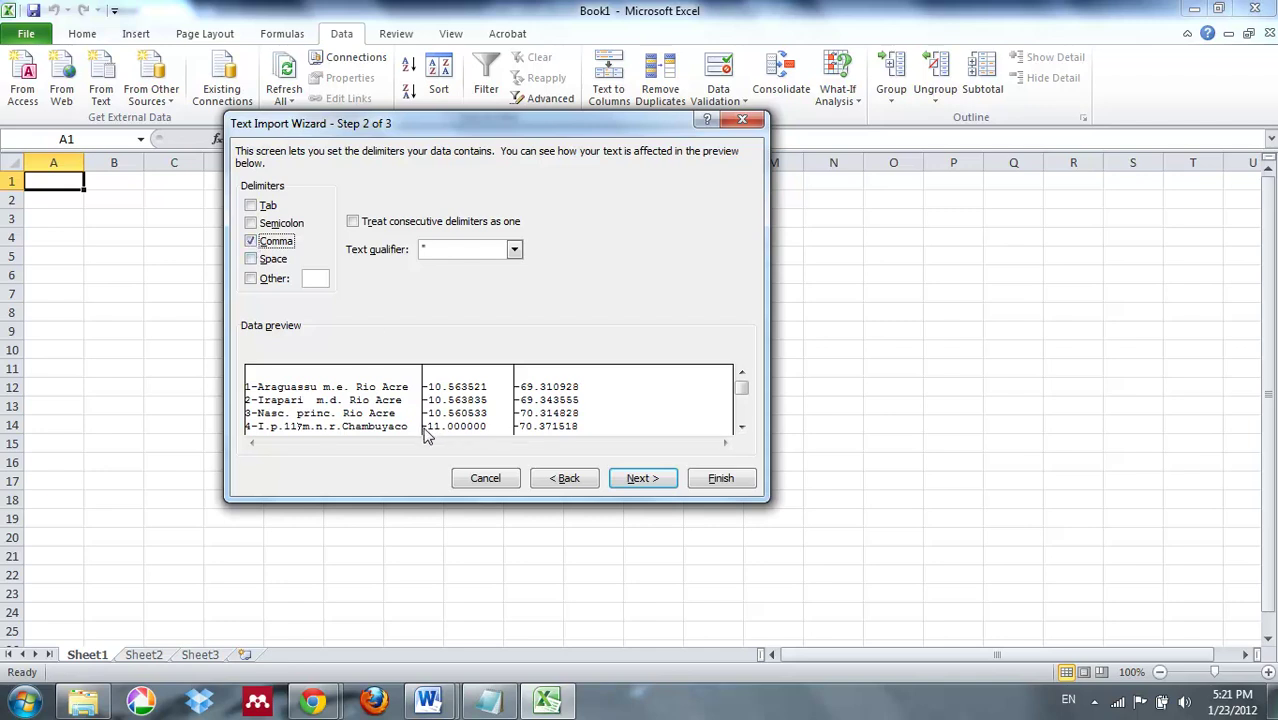
click(251, 241)
click(251, 260)
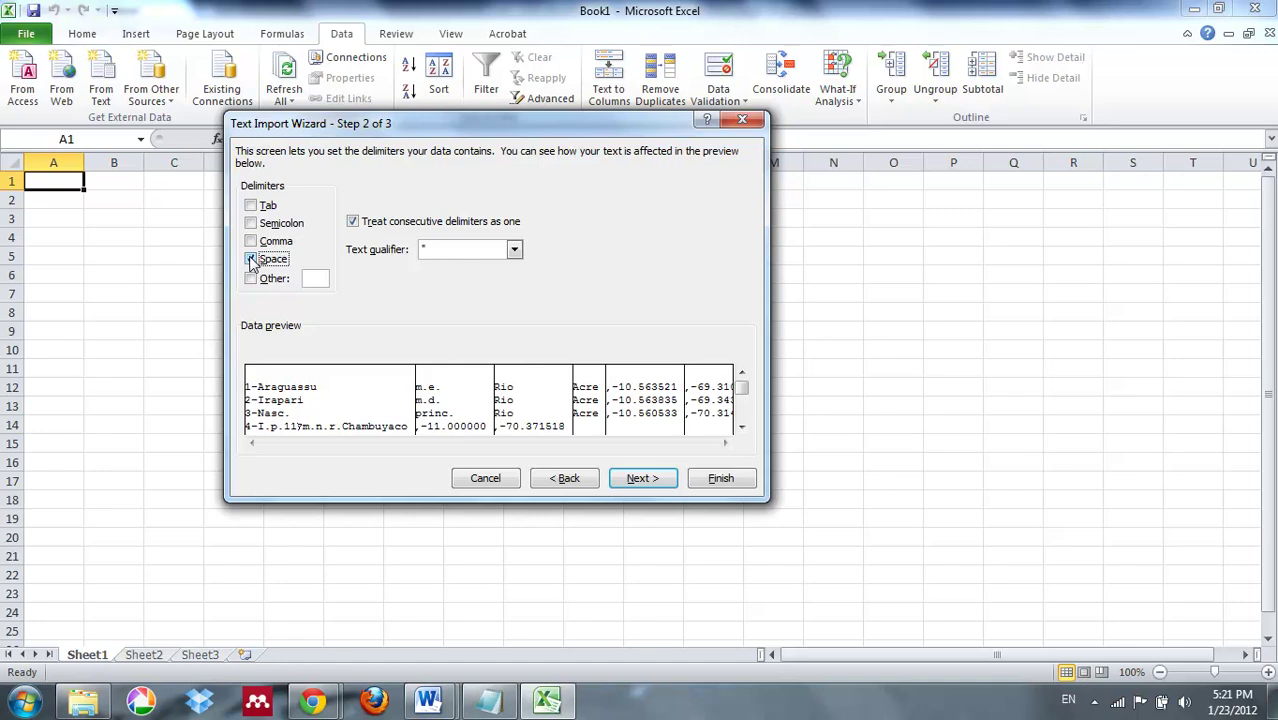
click(251, 260)
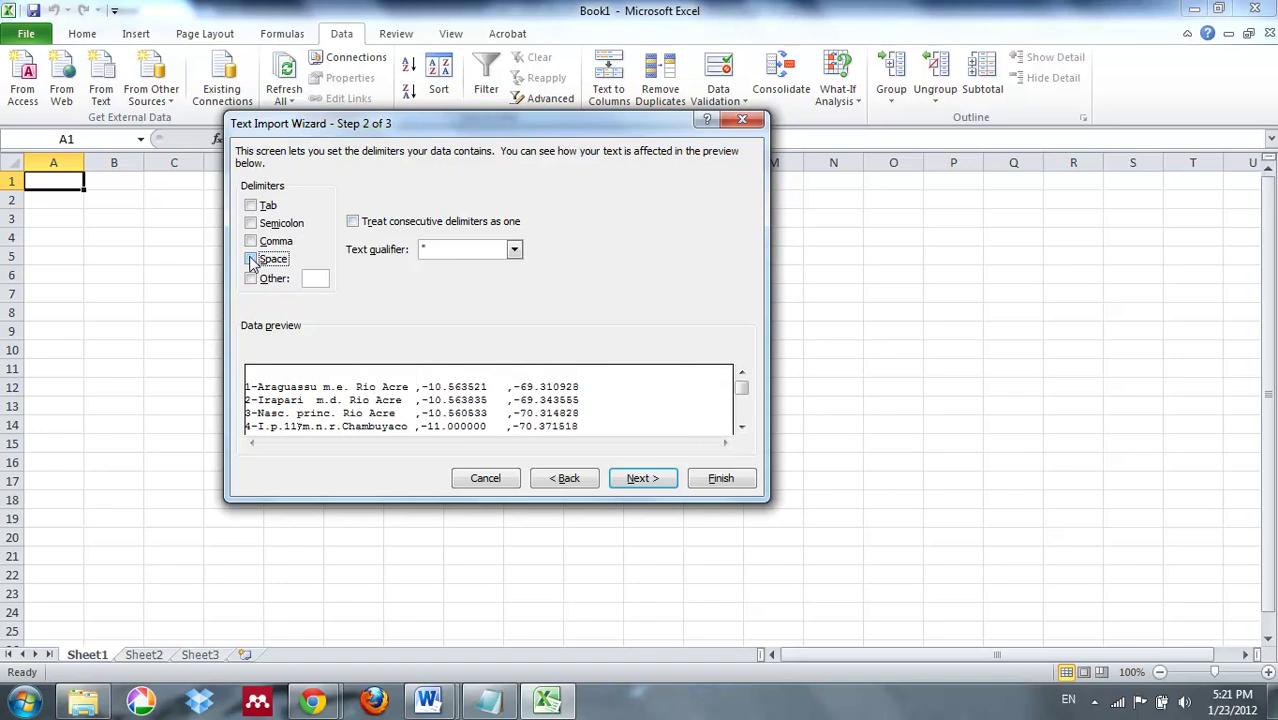
click(251, 241)
Set the data format of all three columns to Text and finish the import into the existing worksheet at cell A1
click(636, 481)
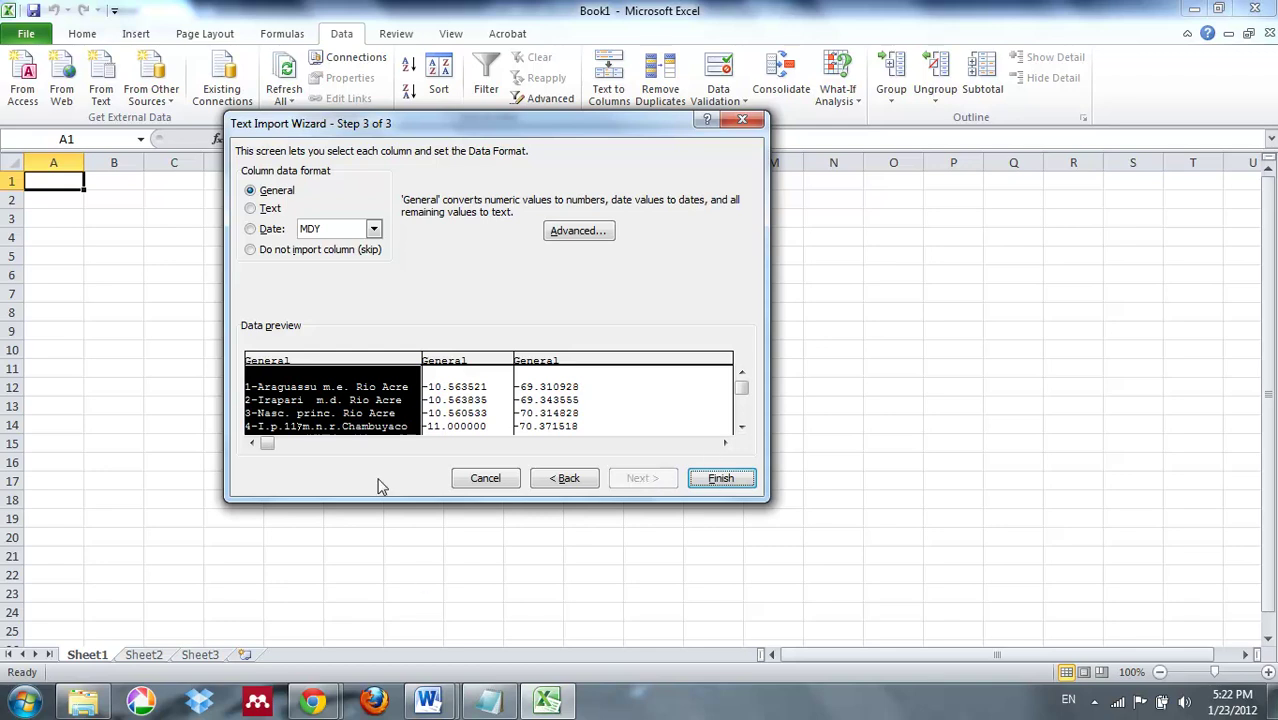
drag(247, 350, 292, 374)
click(251, 209)
click(468, 378)
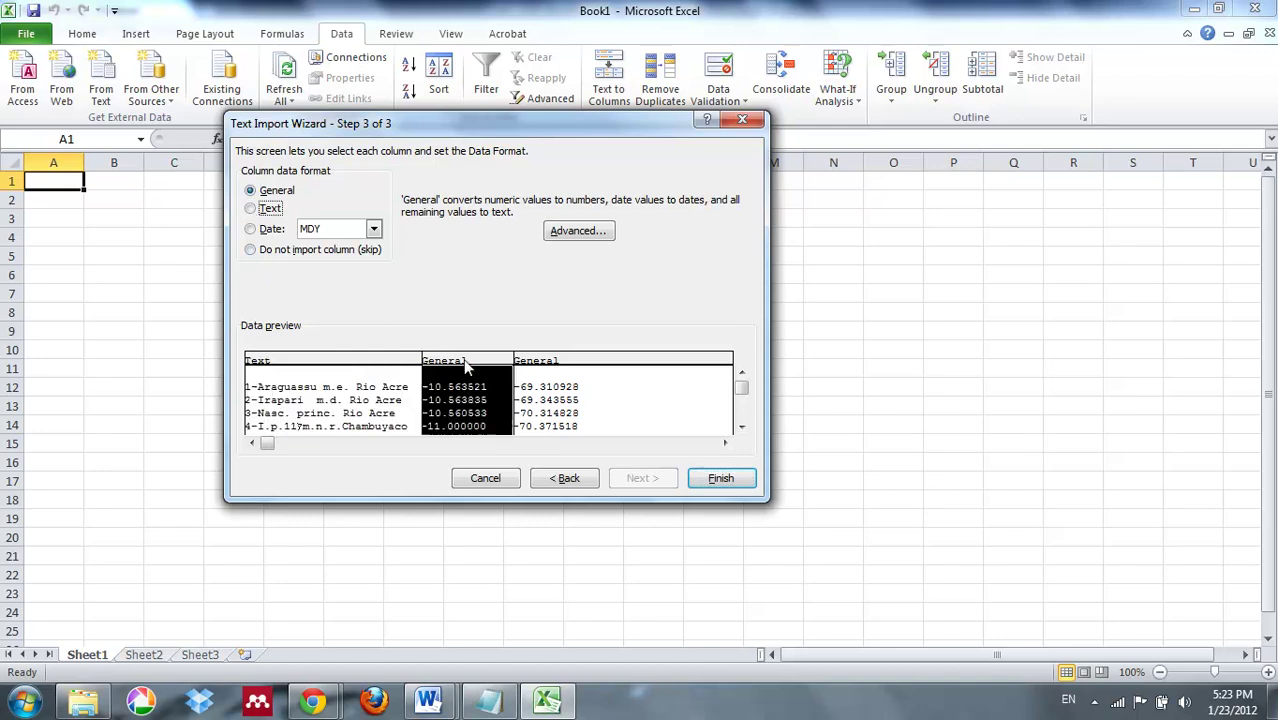
click(251, 209)
click(516, 356)
click(251, 209)
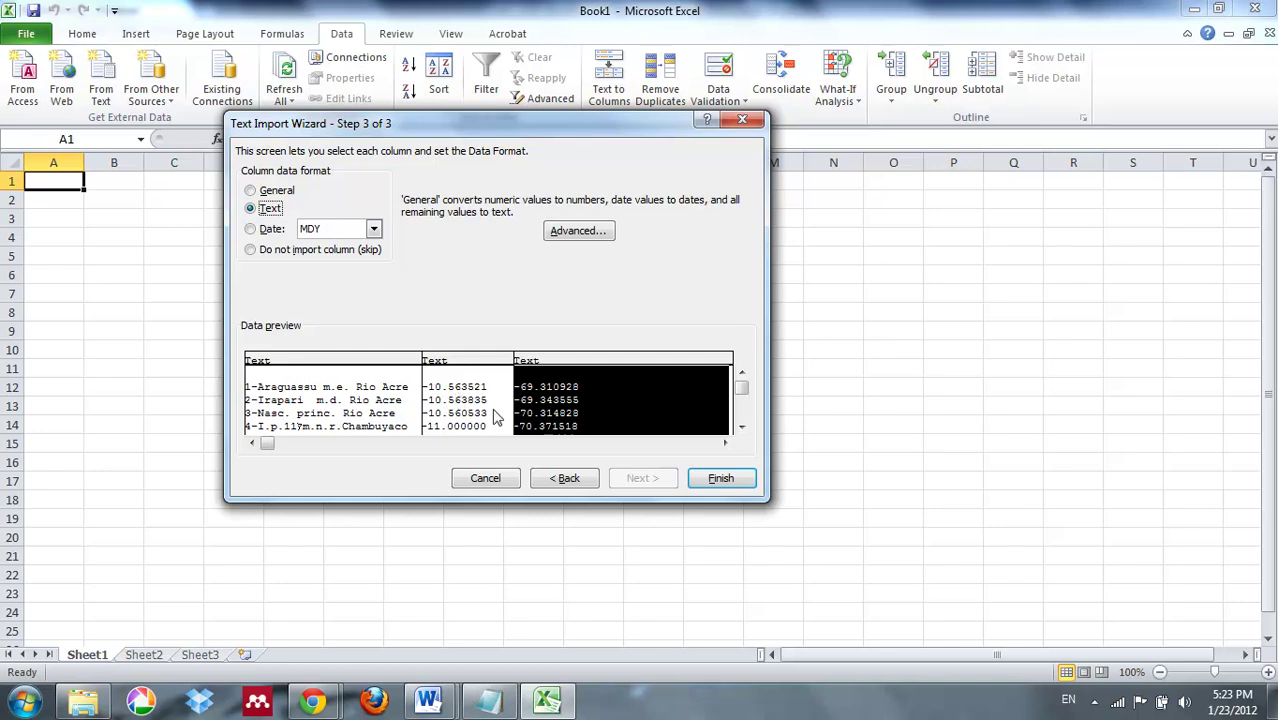
click(748, 482)
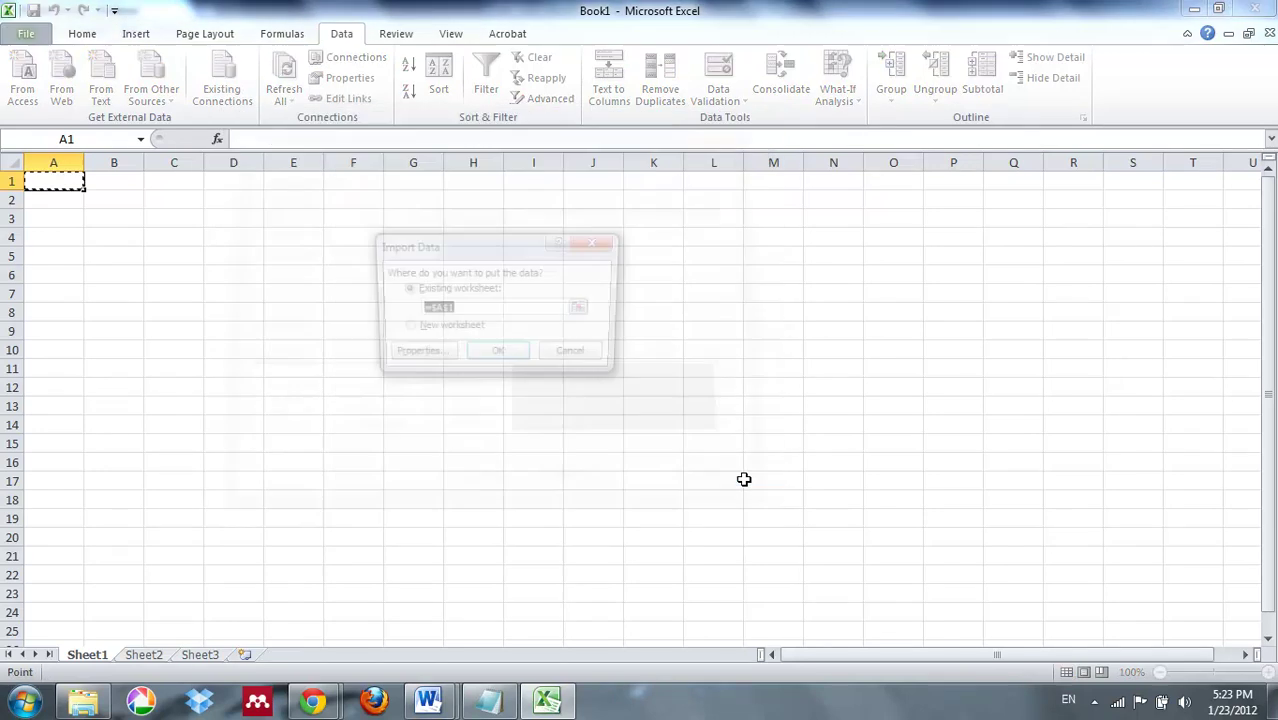
click(498, 357)
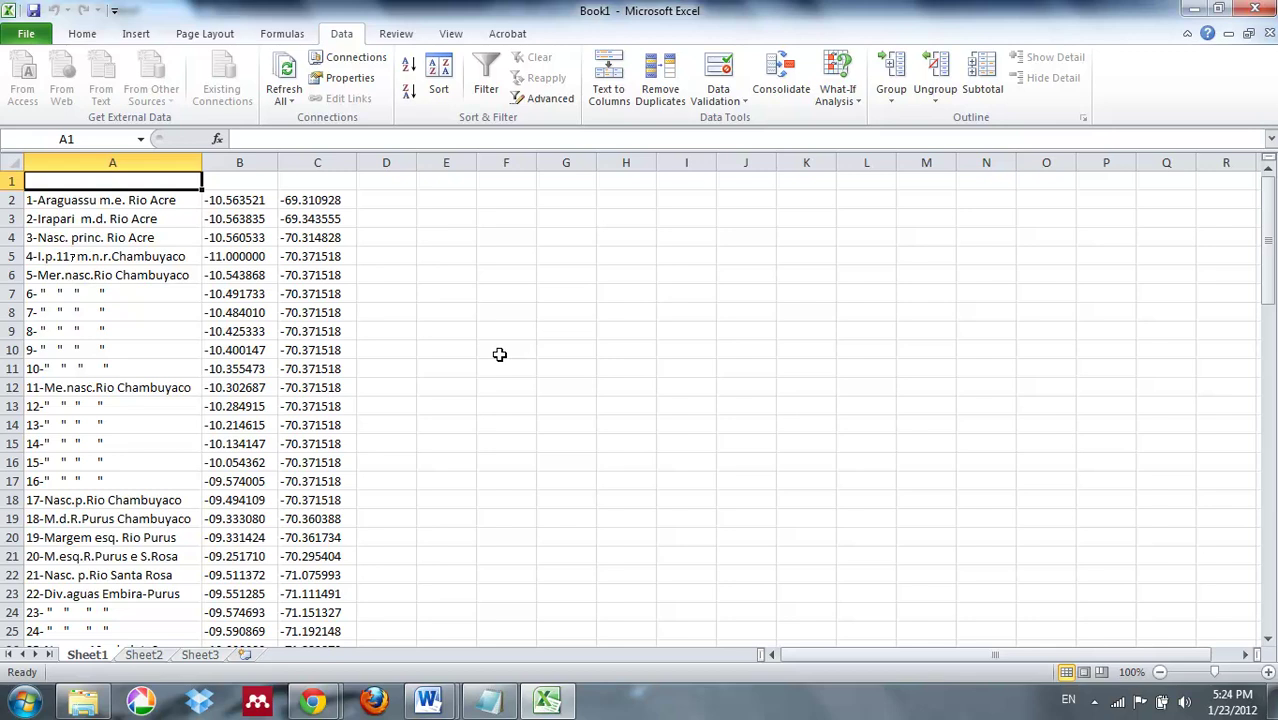
Enter the headers Place, Latitude and Longitude in cells A1 to C1
text(Place)
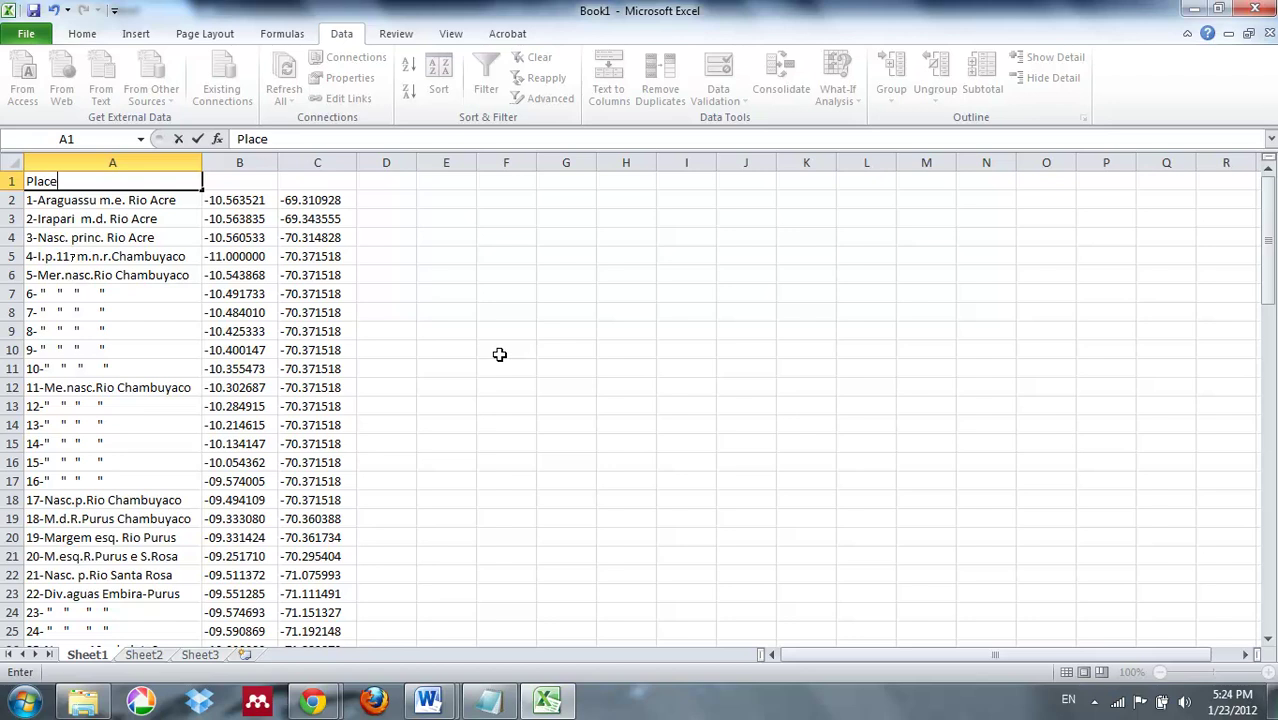
key(Tab)
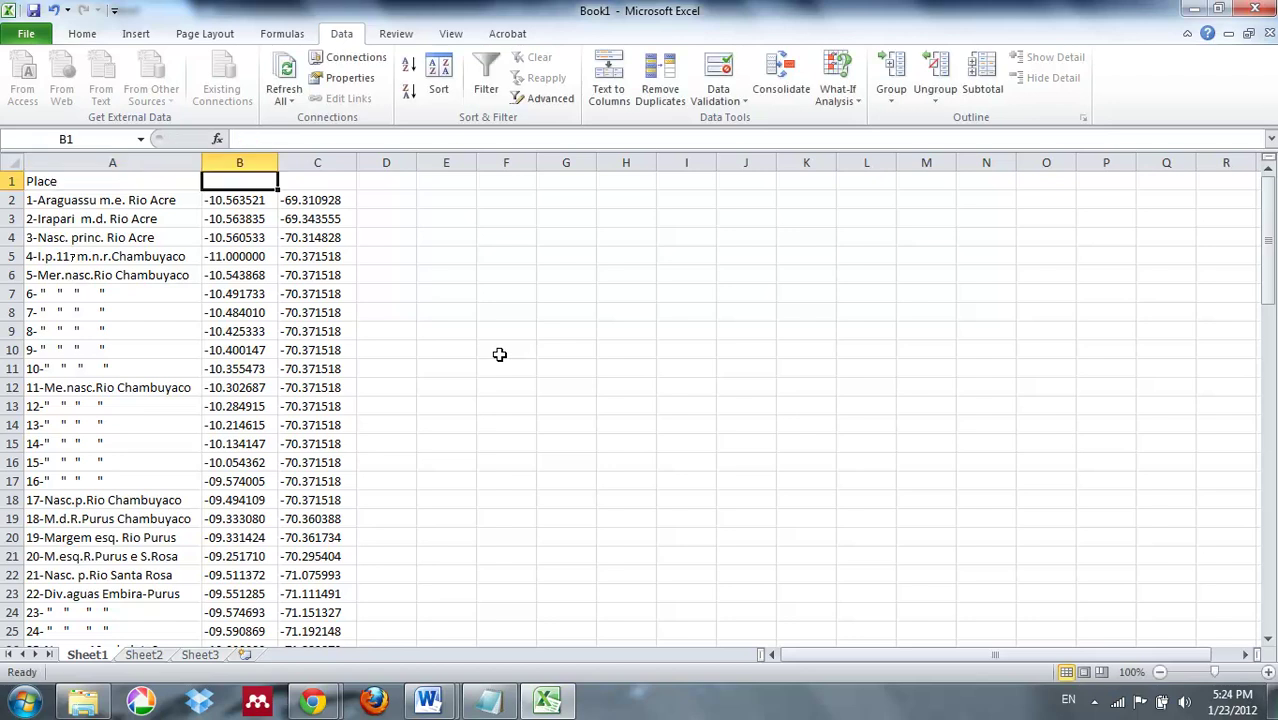
text(Latitude)
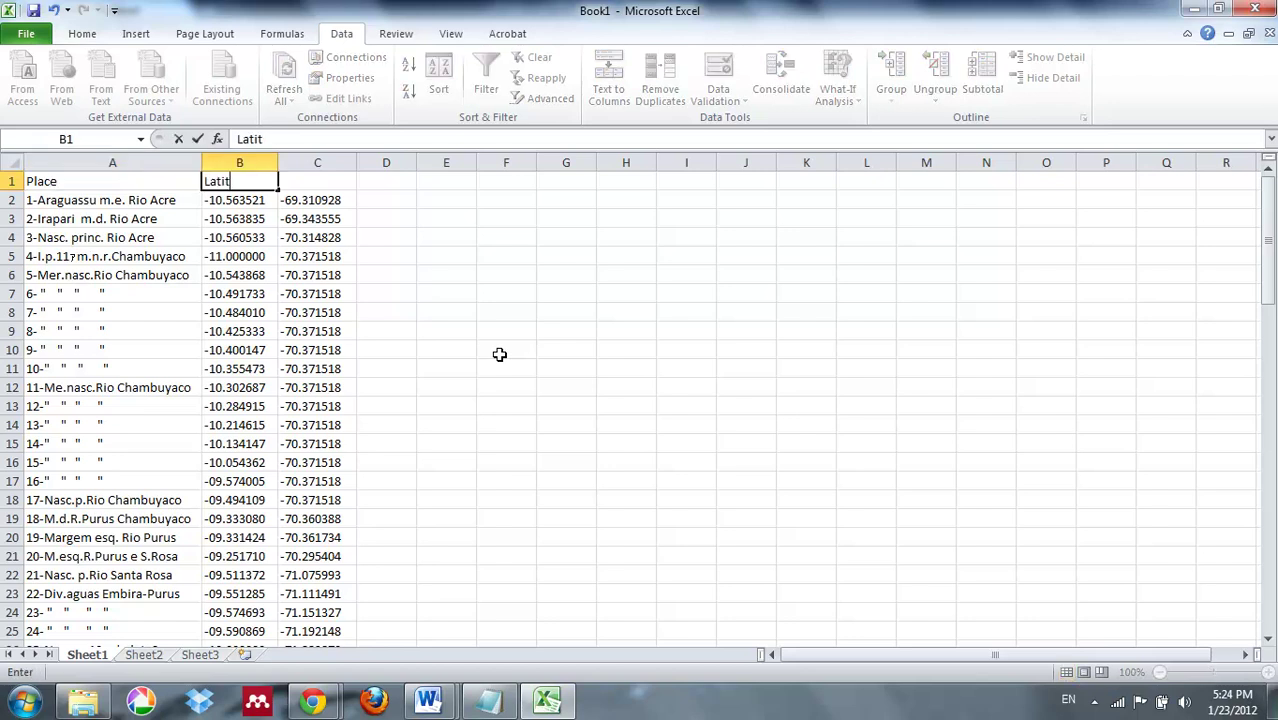
key(Tab)
text(Longitude)
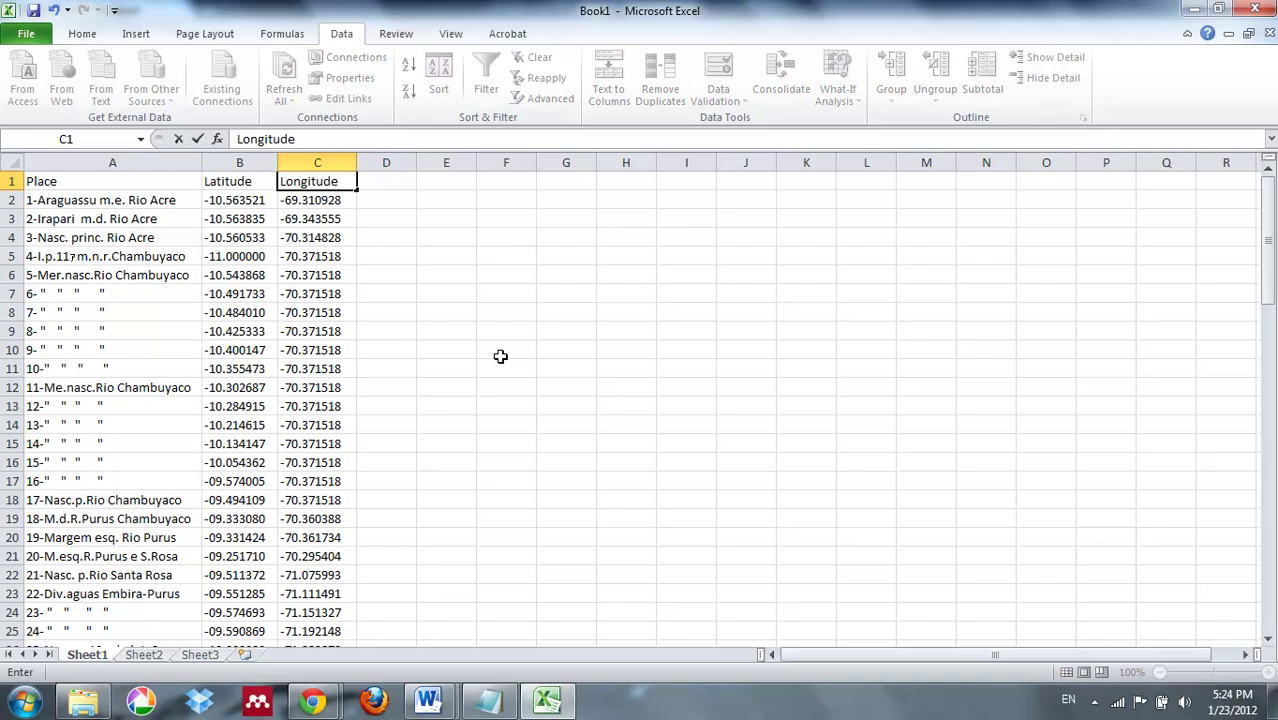
key(Tab)
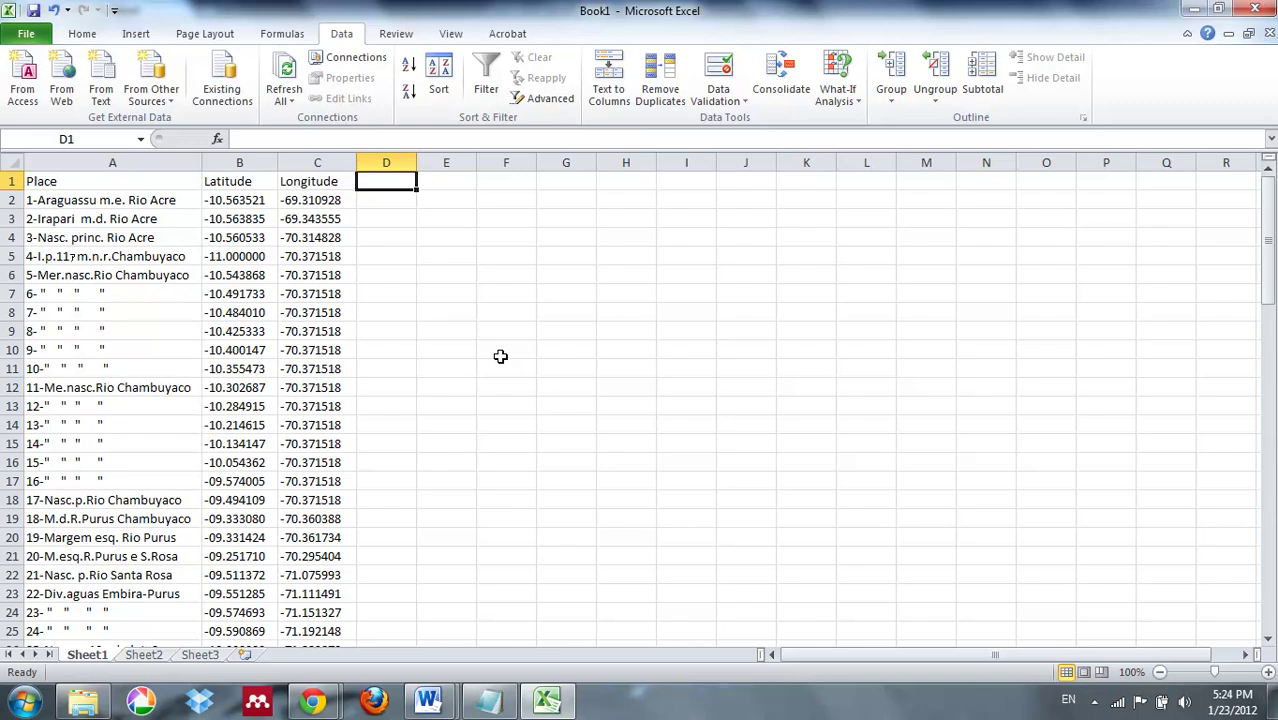
Enter the latitude headers Lat DD, Lat Min, Lat Sec and Latitude DD in cells D1 to G1
text(Lat DD)
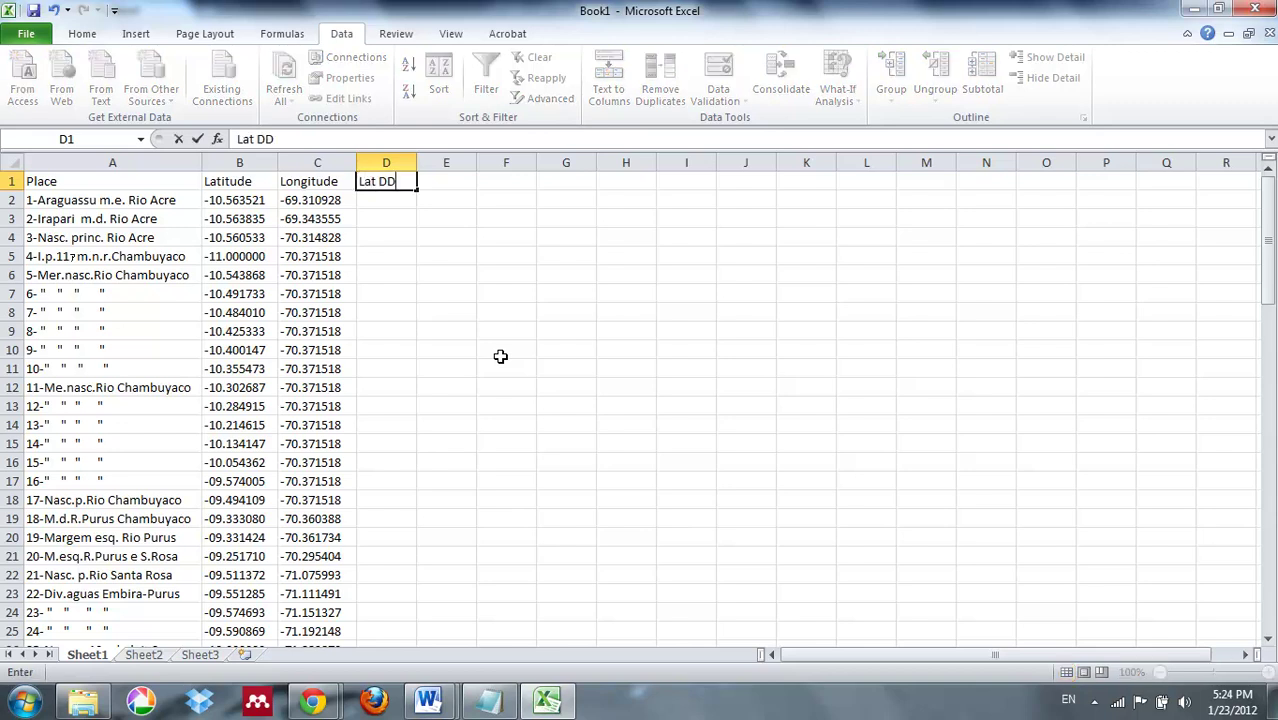
key(Tab)
text(Lat Min)
key(Tab)
text(Lat )
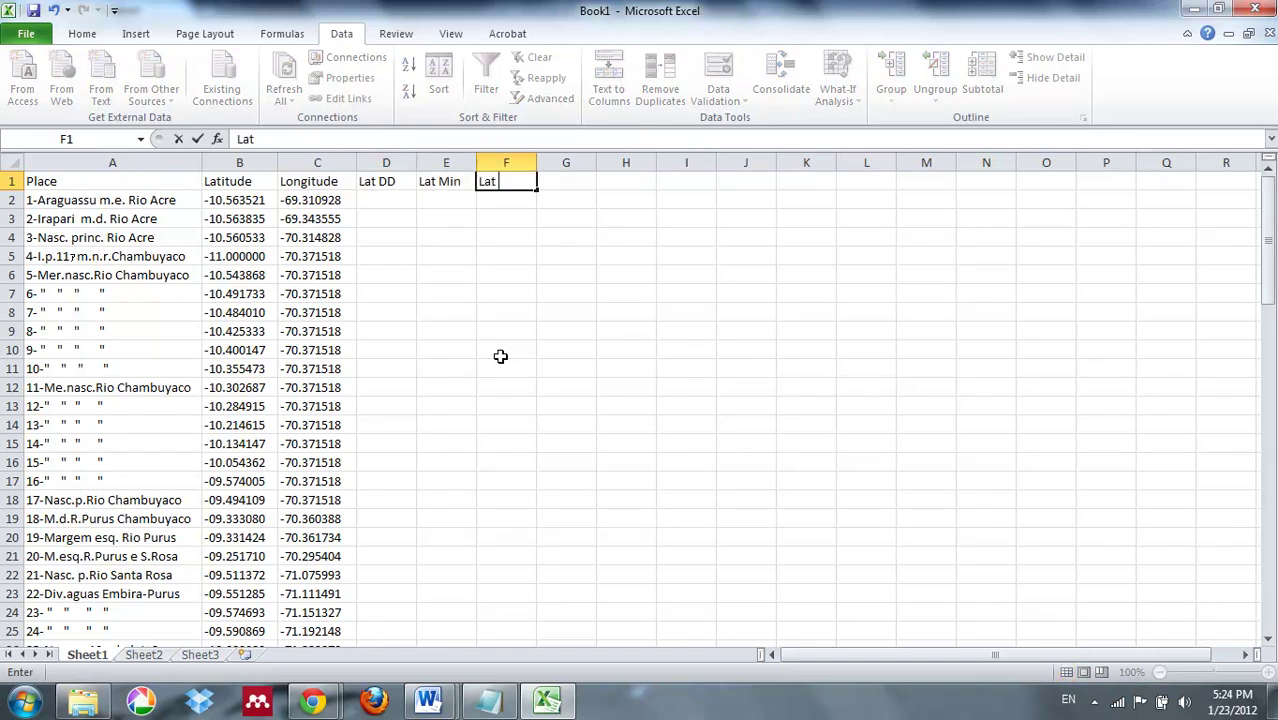
text(Sec)
key(Tab)
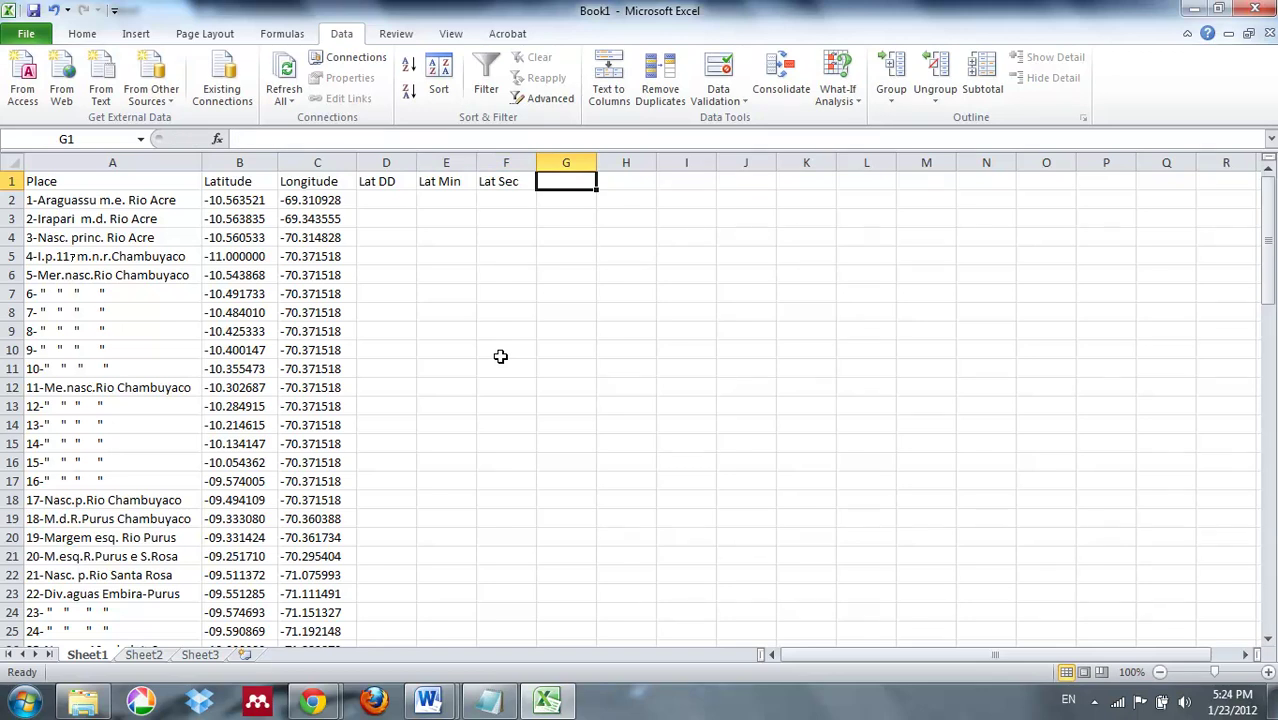
text(Lati)
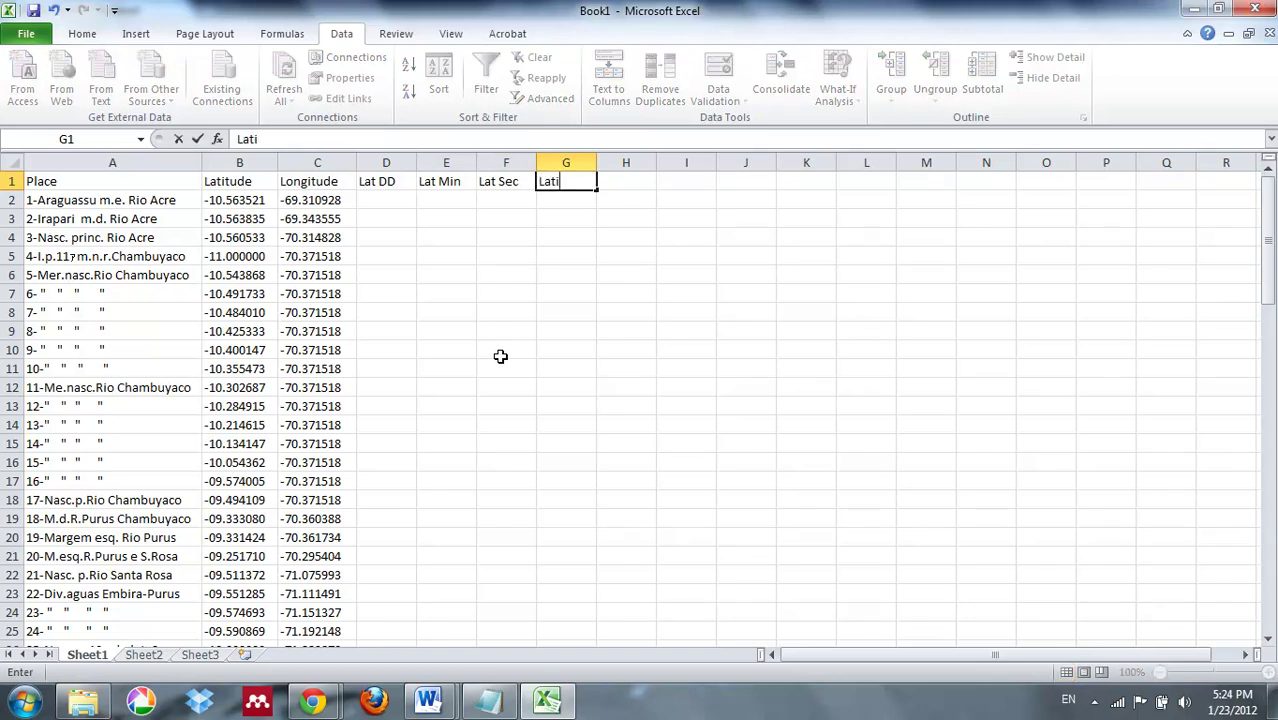
text(tude DD)
key(Tab)
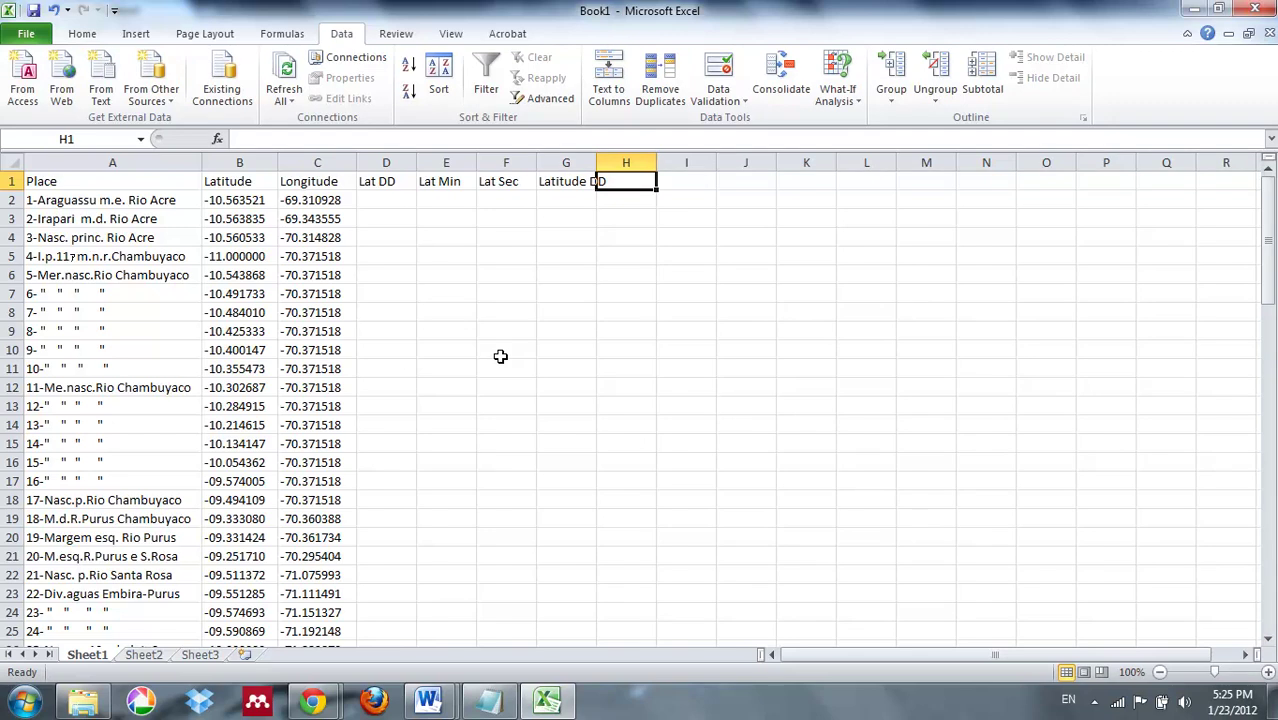
Enter the longitude headers Long DD, Long Min, Long Sec and Long DD in cells H1 to K1
text(Long DD)
key(Tab)
text(Long Min)
key(Tab)
text(Long Sec)
key(Tab)
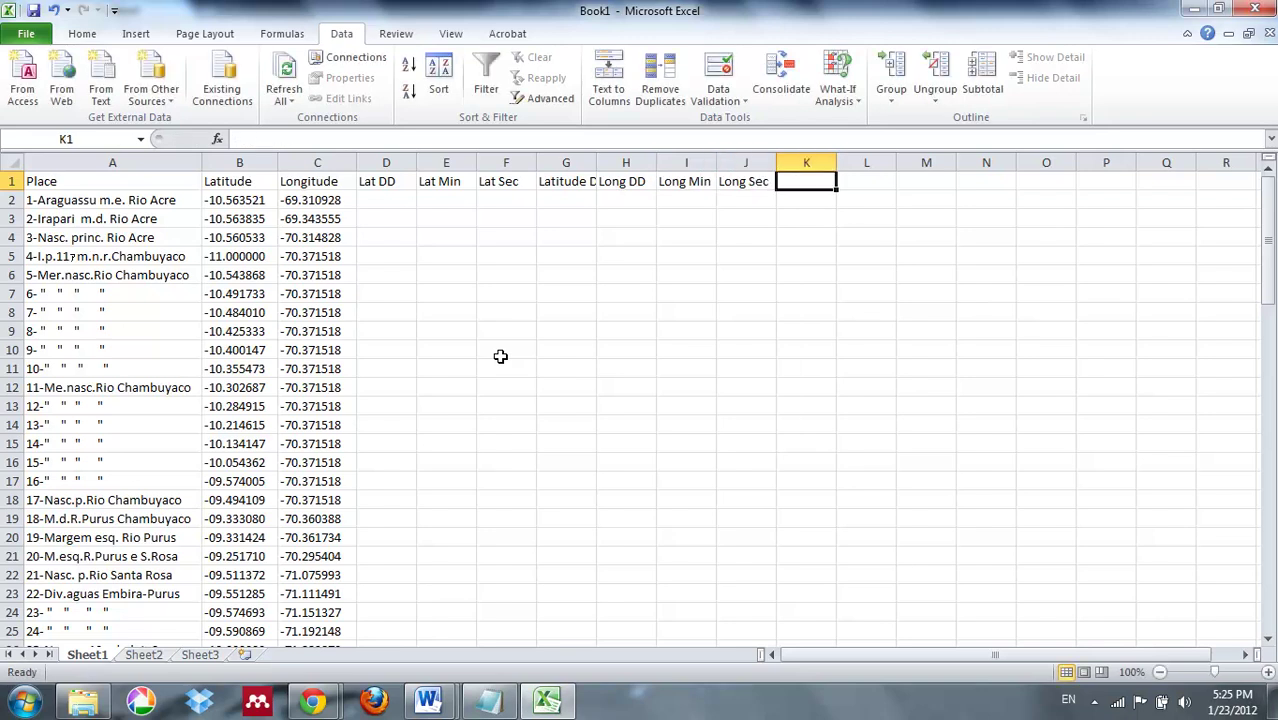
text(Longi)
key(BackSpace)
text(DD)
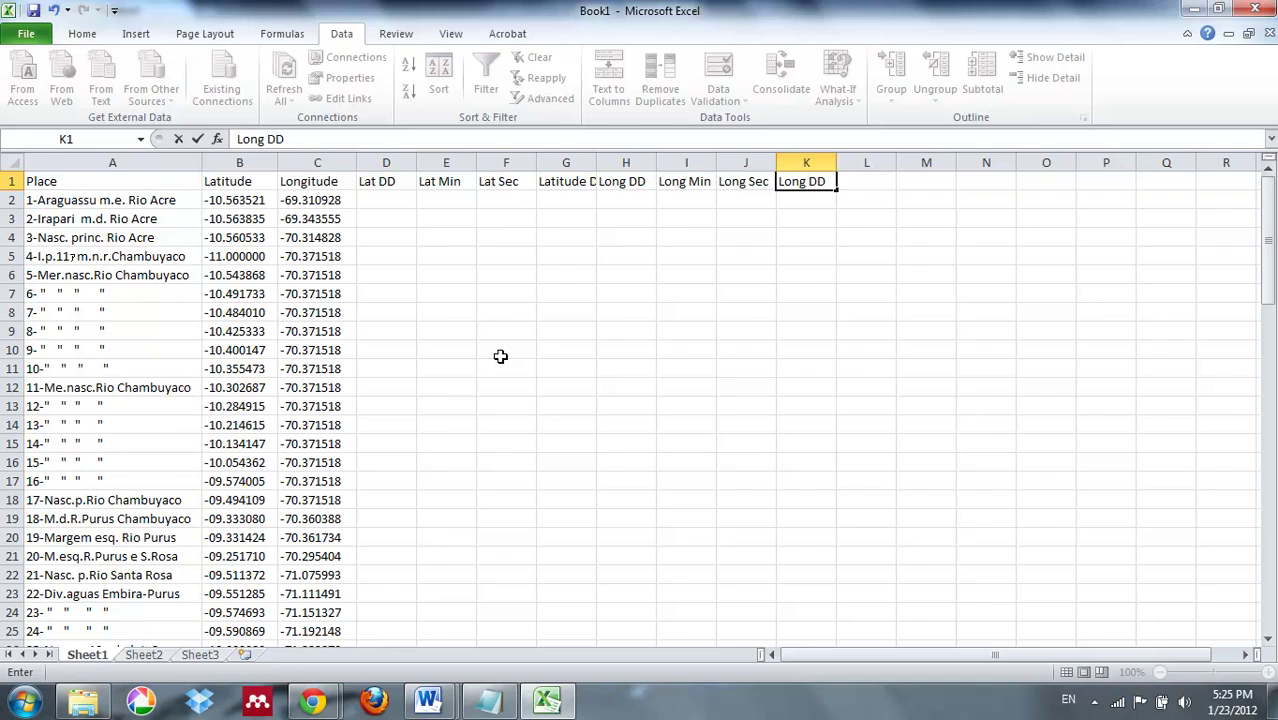
key(Tab)
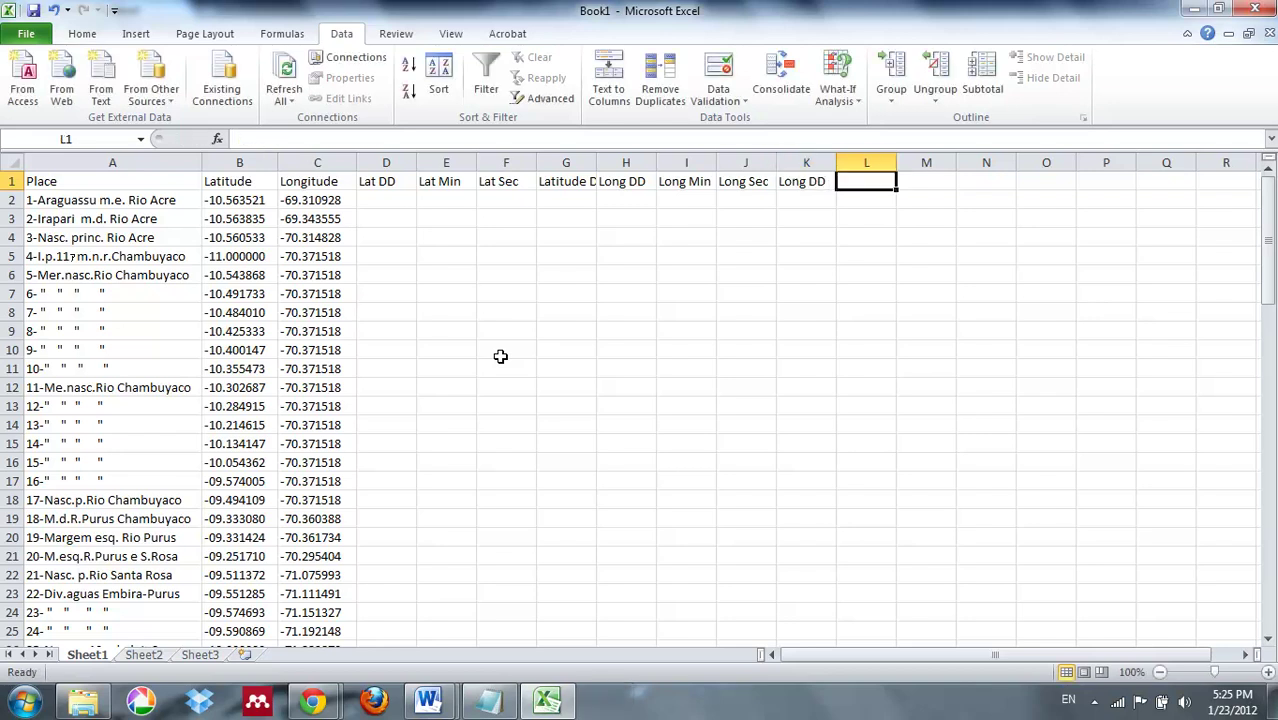
Enter the header OID in cell L1 and extract the latitude degrees in D2 with =VALUE(MID(B2,2,2))
text(OID)
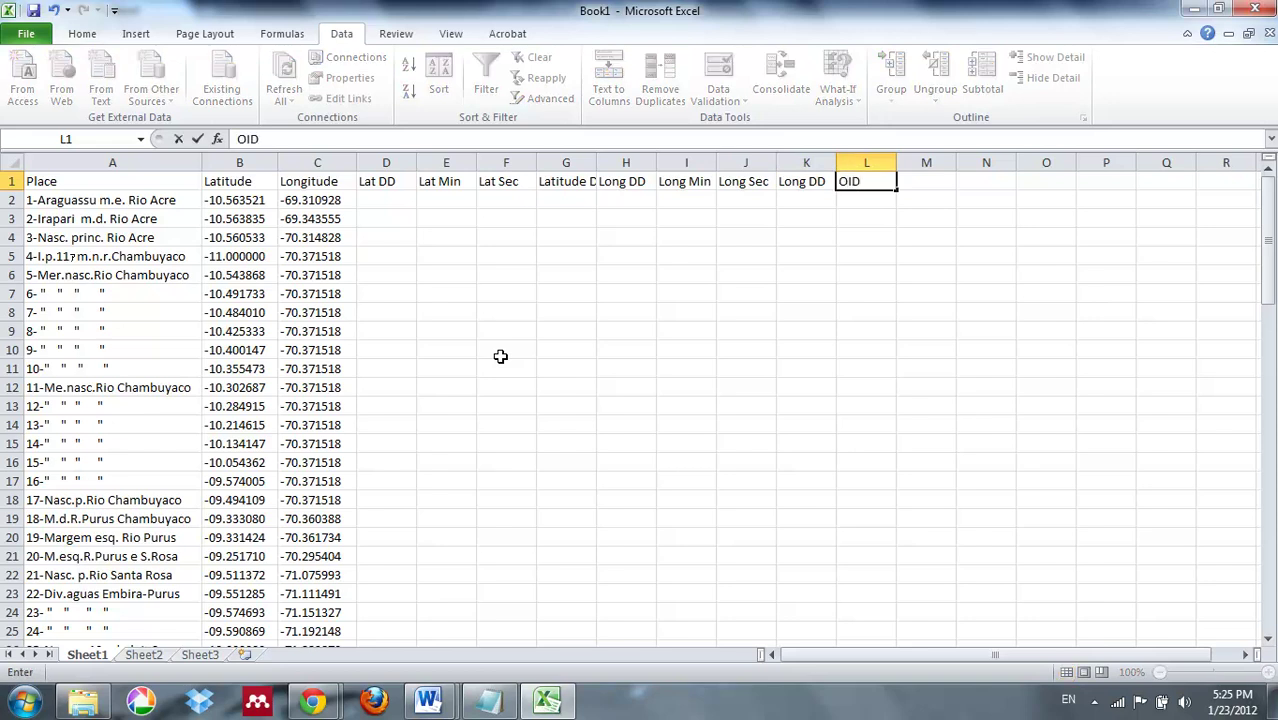
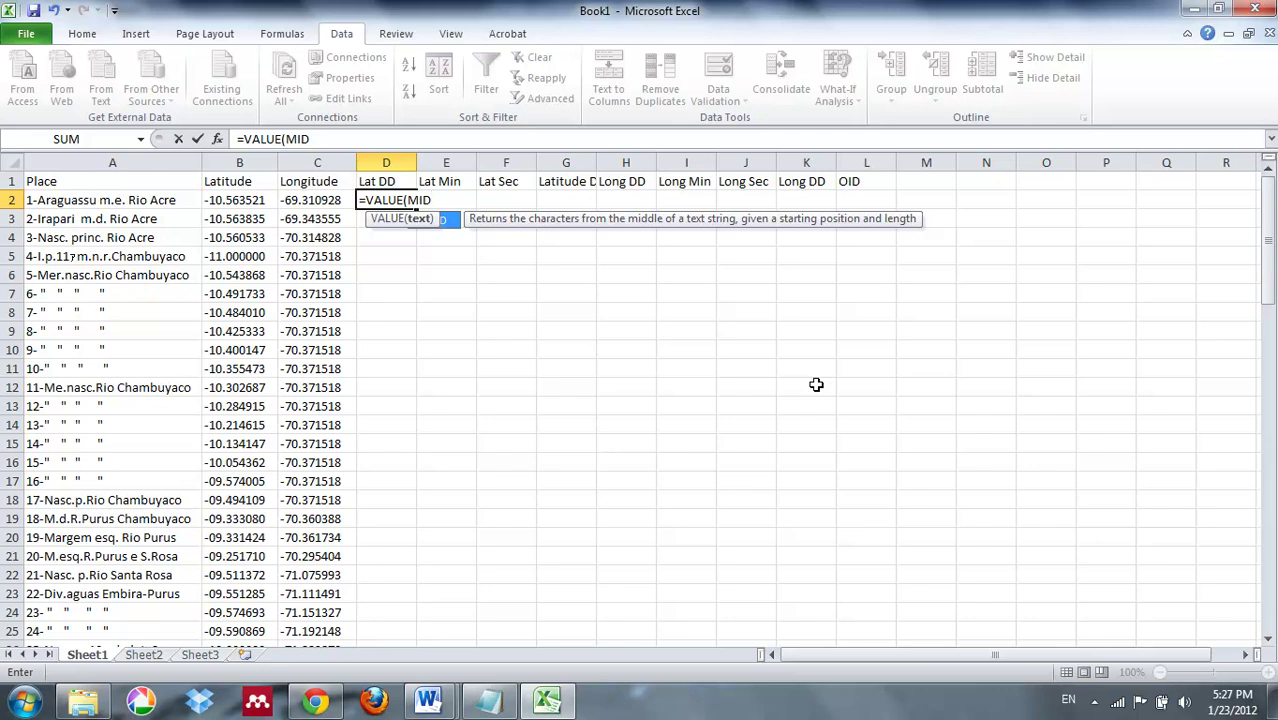
text(()
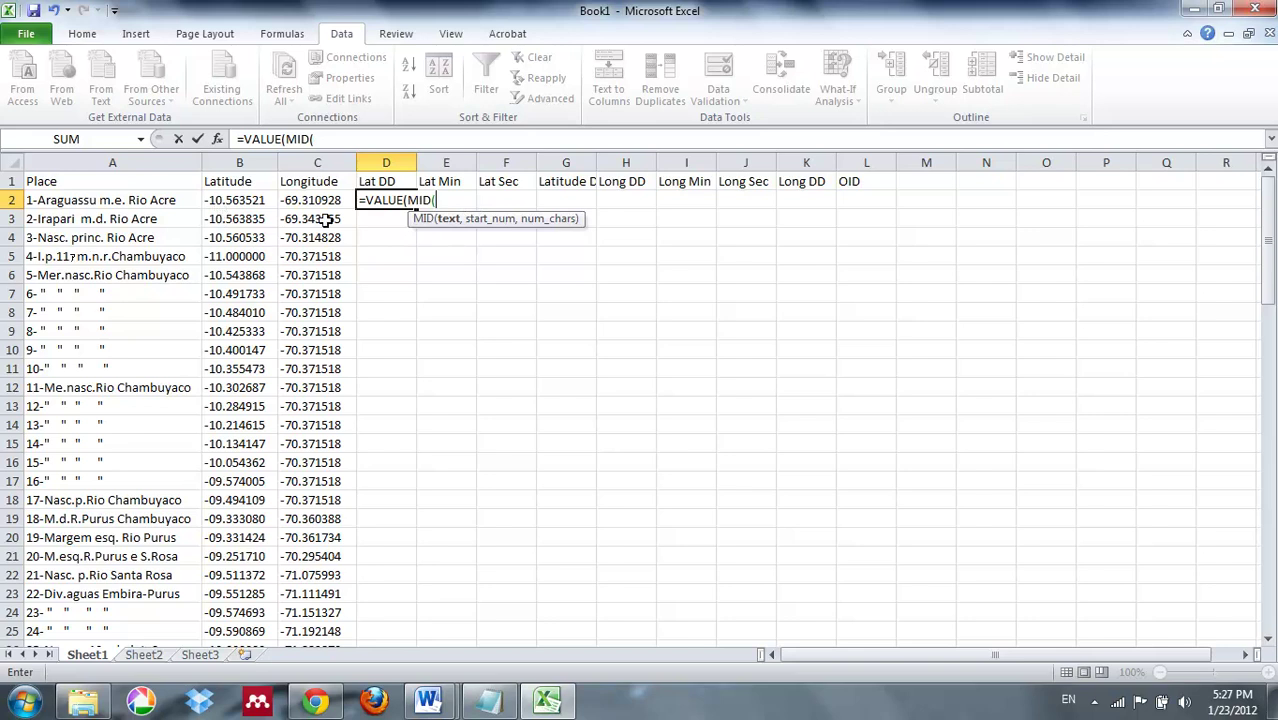
text(B2)
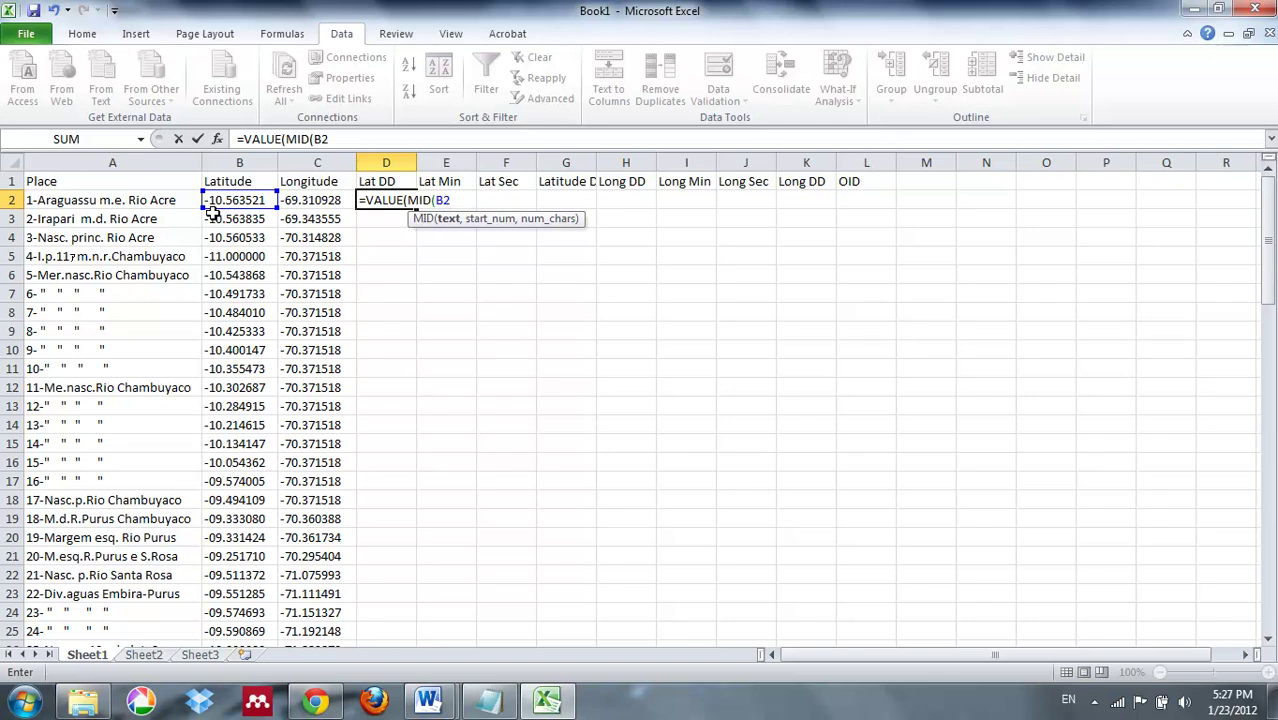
text(,2)
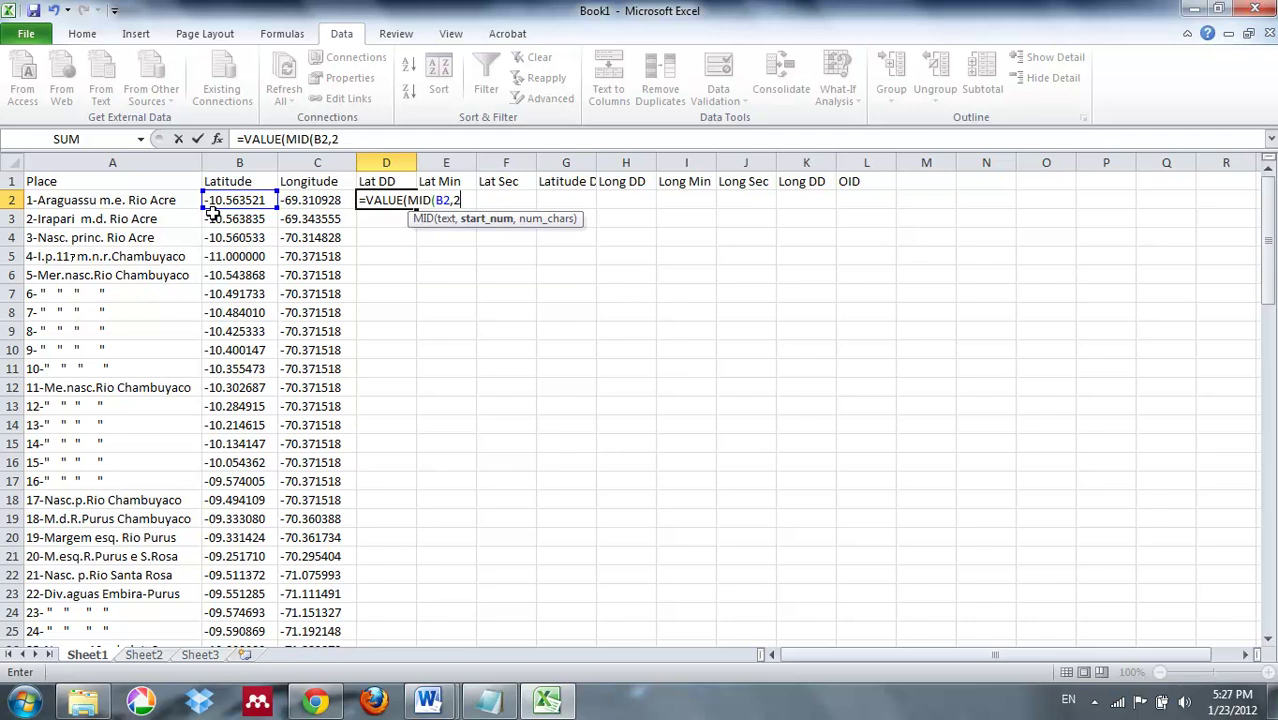
text(,2)
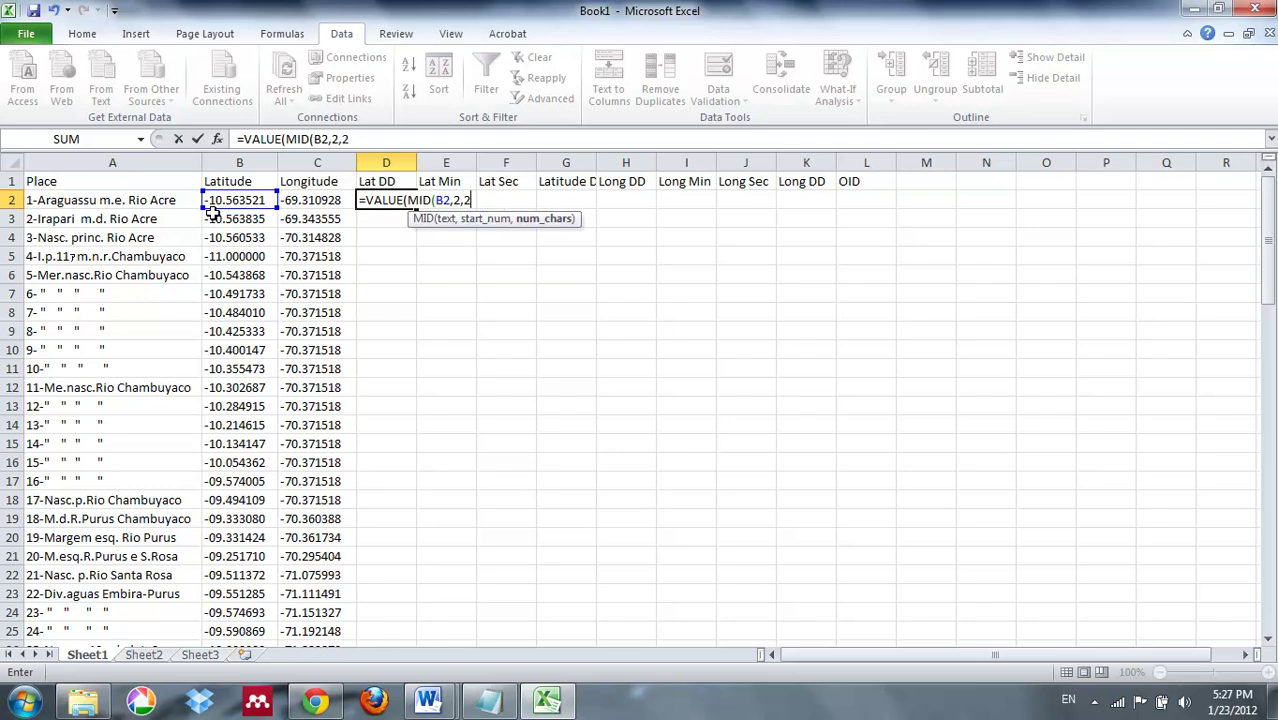
text()))
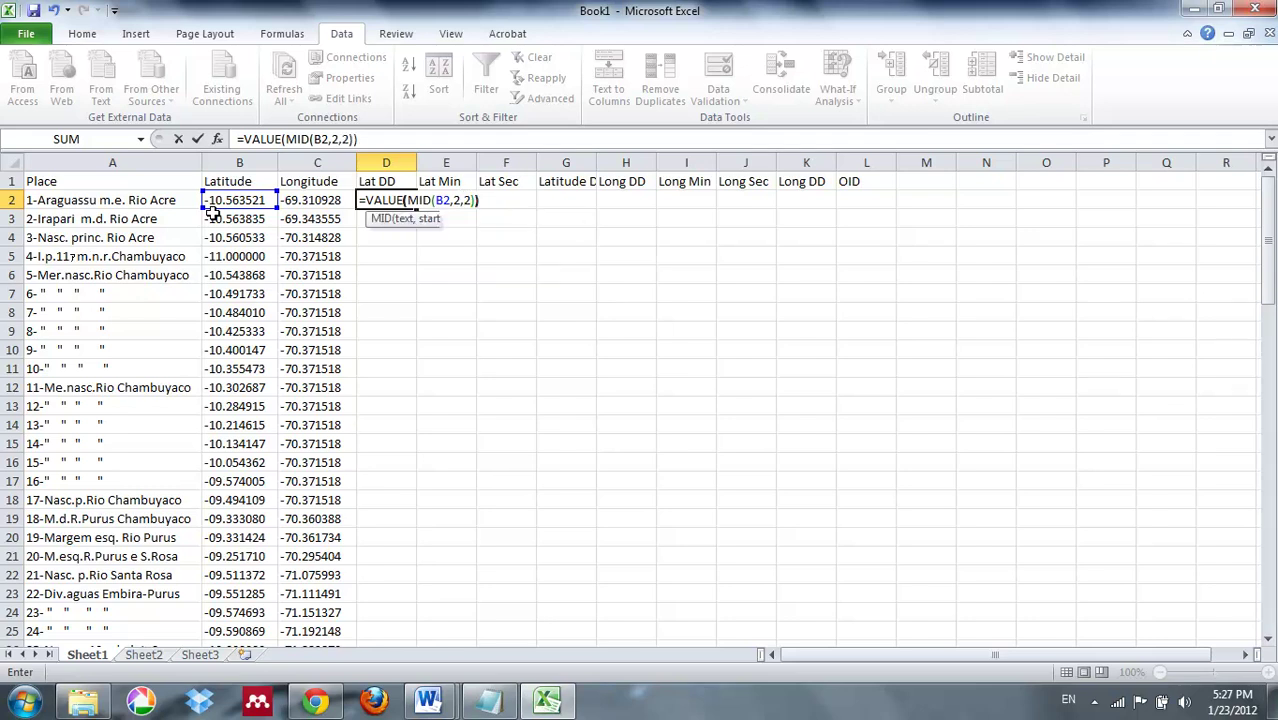
key(Return)
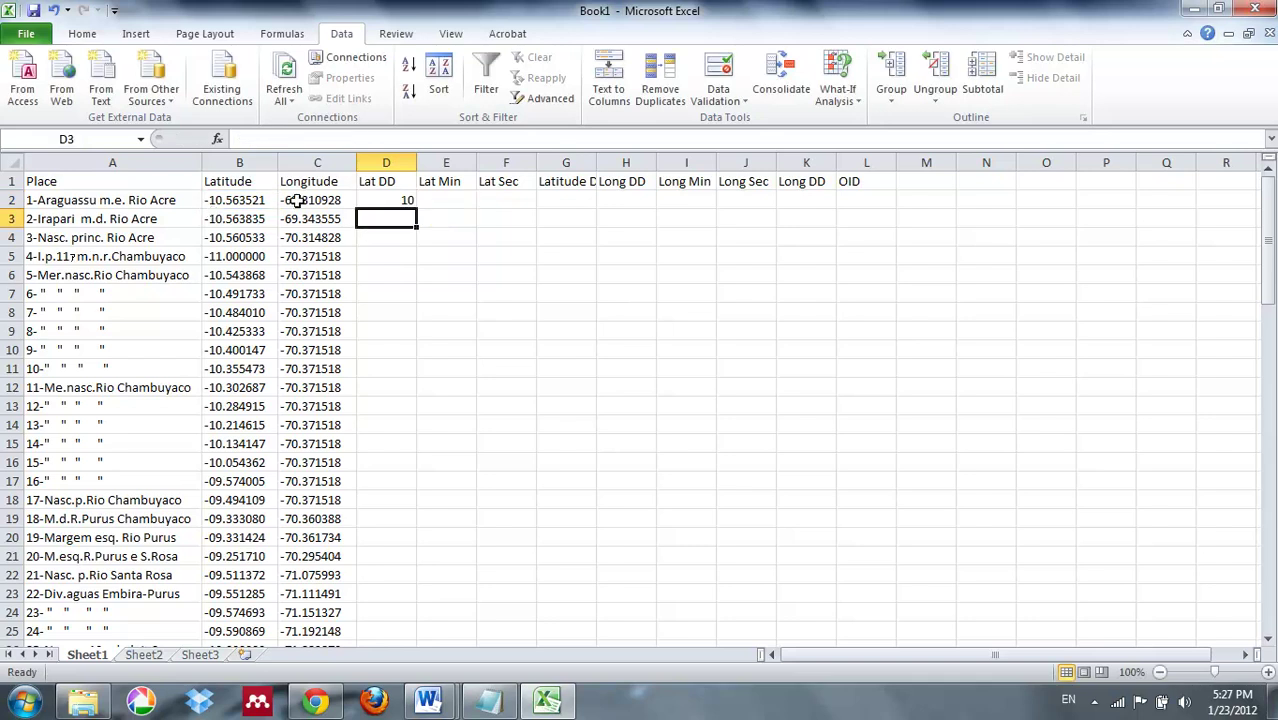
Fill the Lat DD formula from D2 down column D to the last data row
click(422, 202)
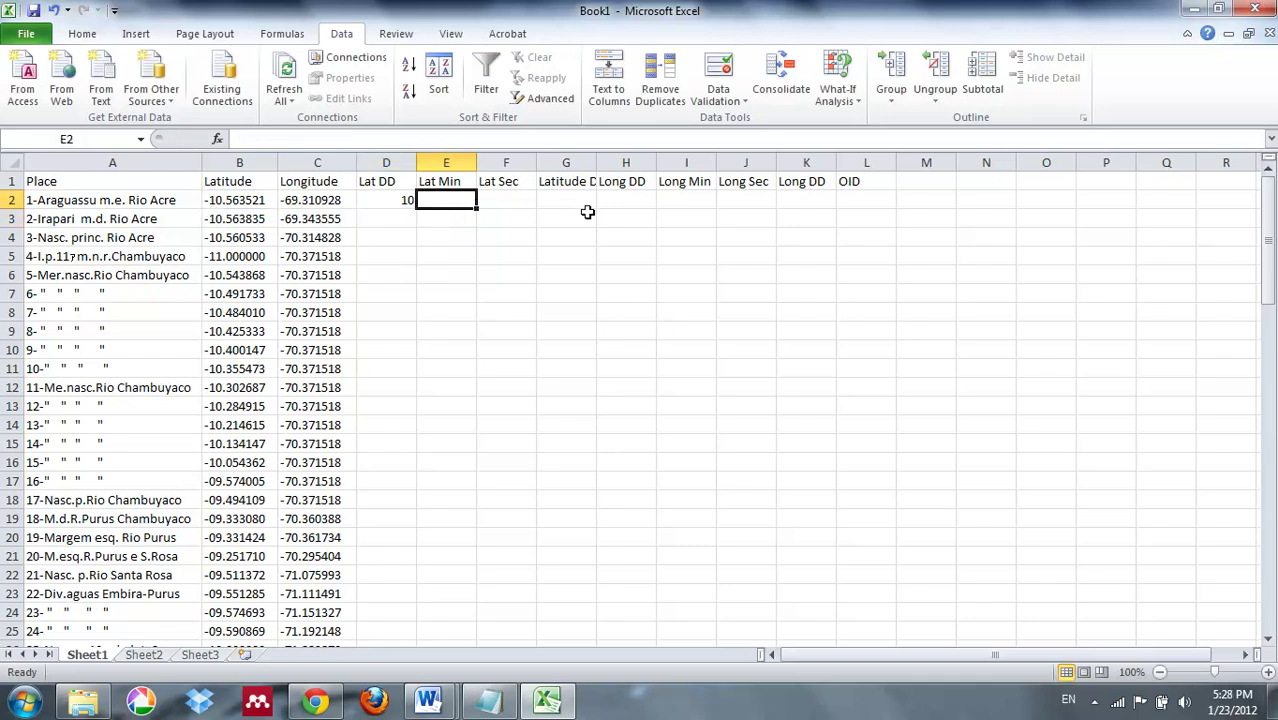
click(388, 200)
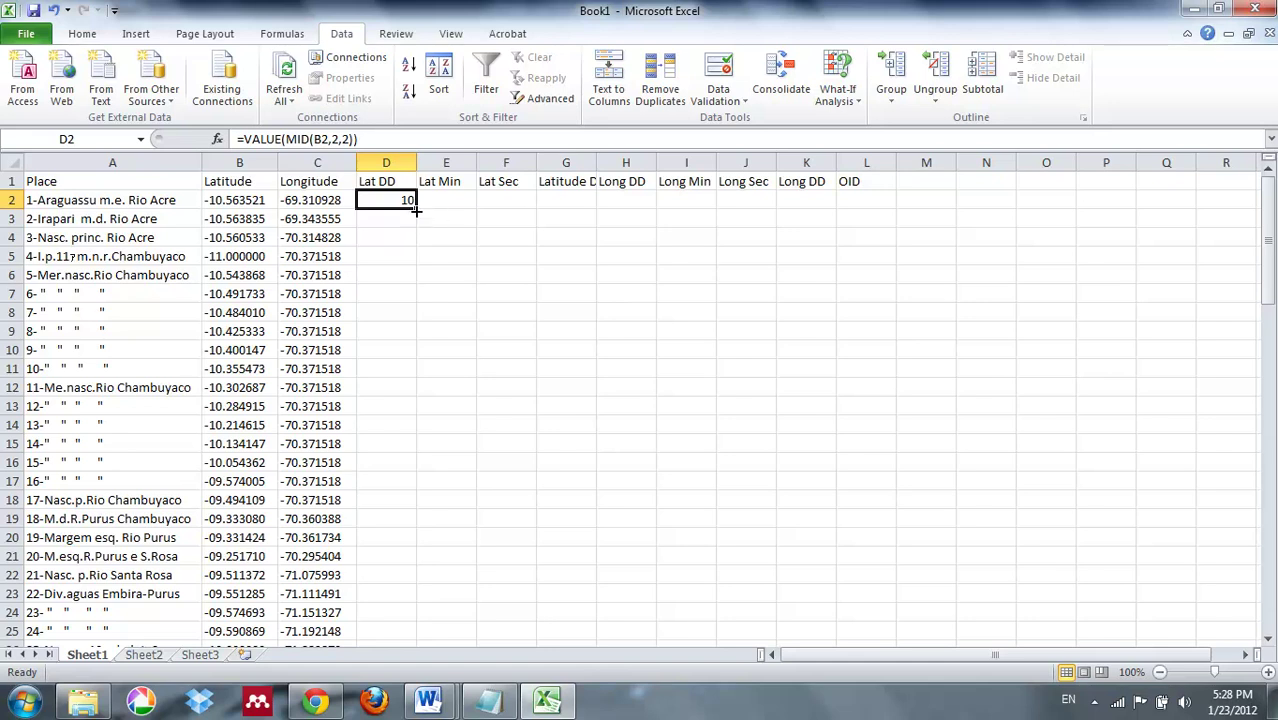
drag(416, 208, 381, 647)
scroll(454, 448, up, 9)
scroll(452, 443, up, 12)
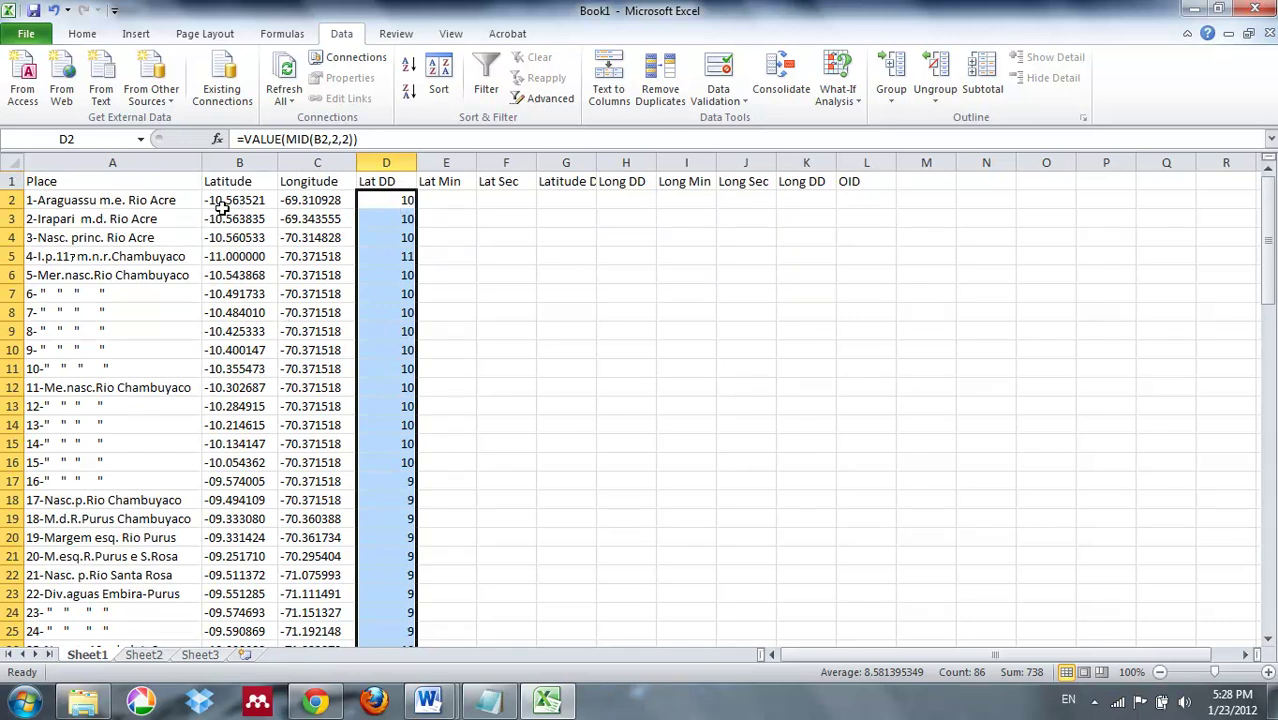
Extract the latitude minutes in cell E2 with the formula =VALUE(MID(B2,5,2))
click(451, 203)
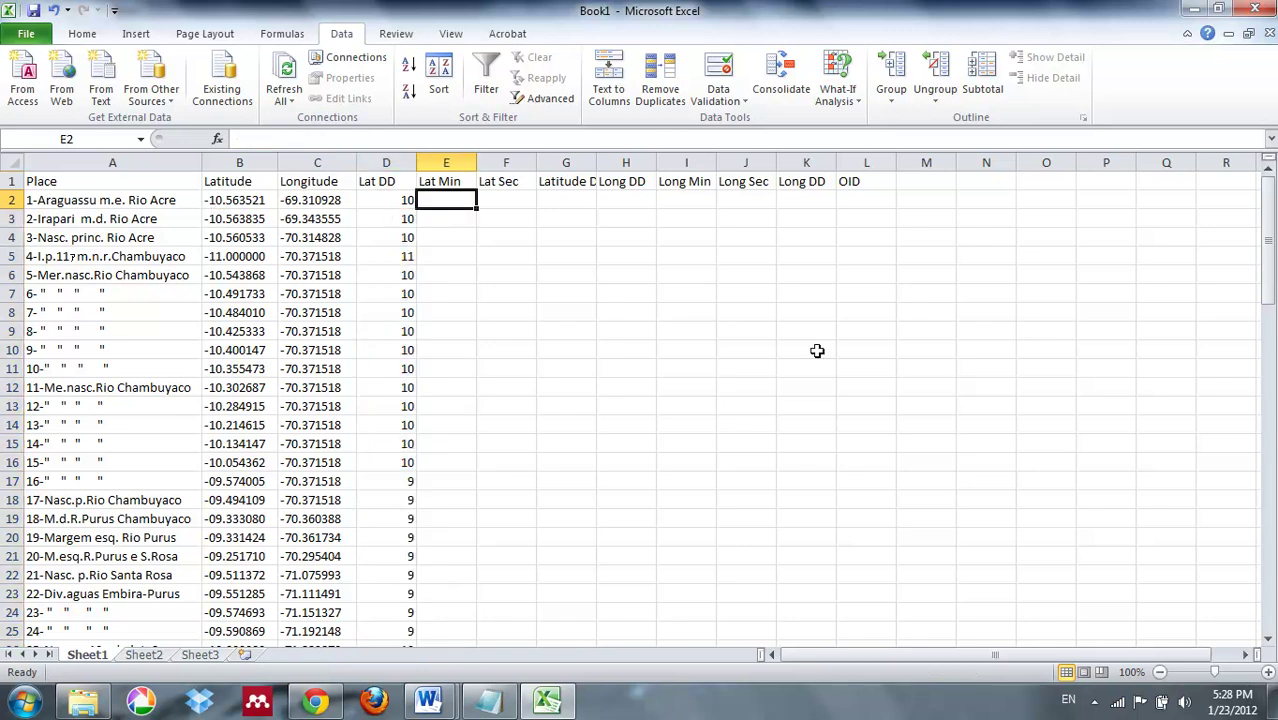
text(=VA)
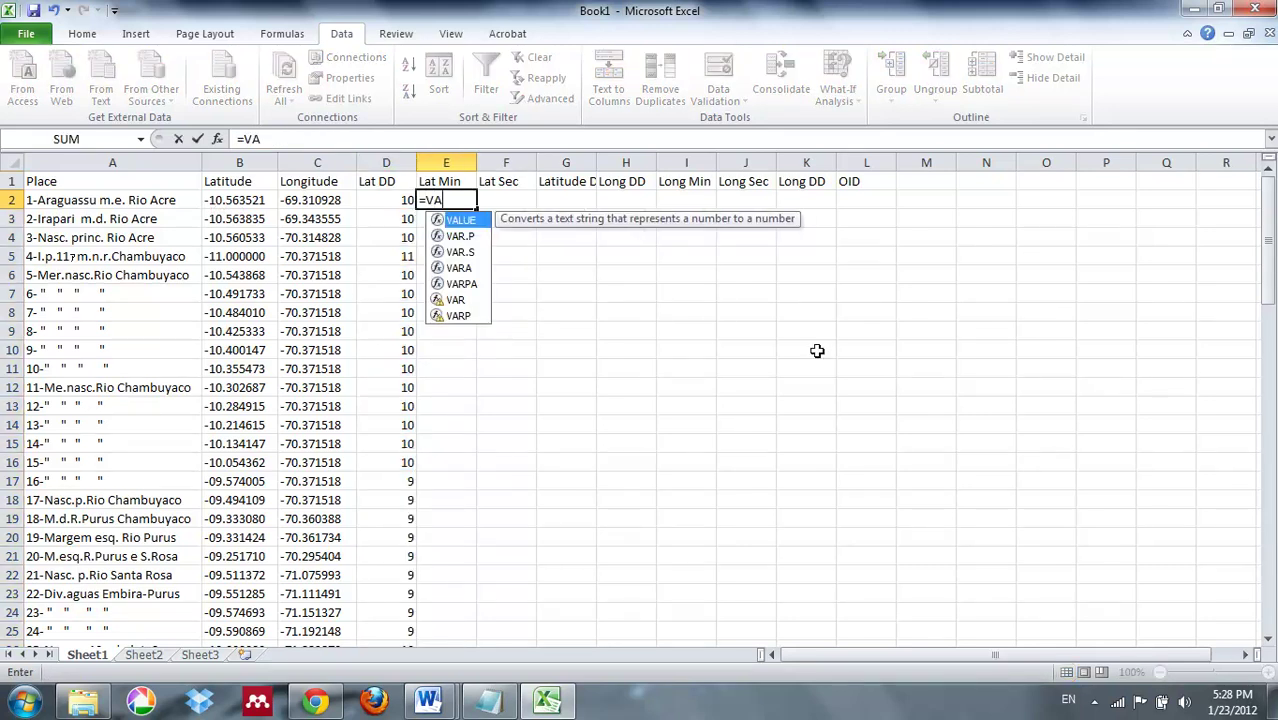
key(Tab)
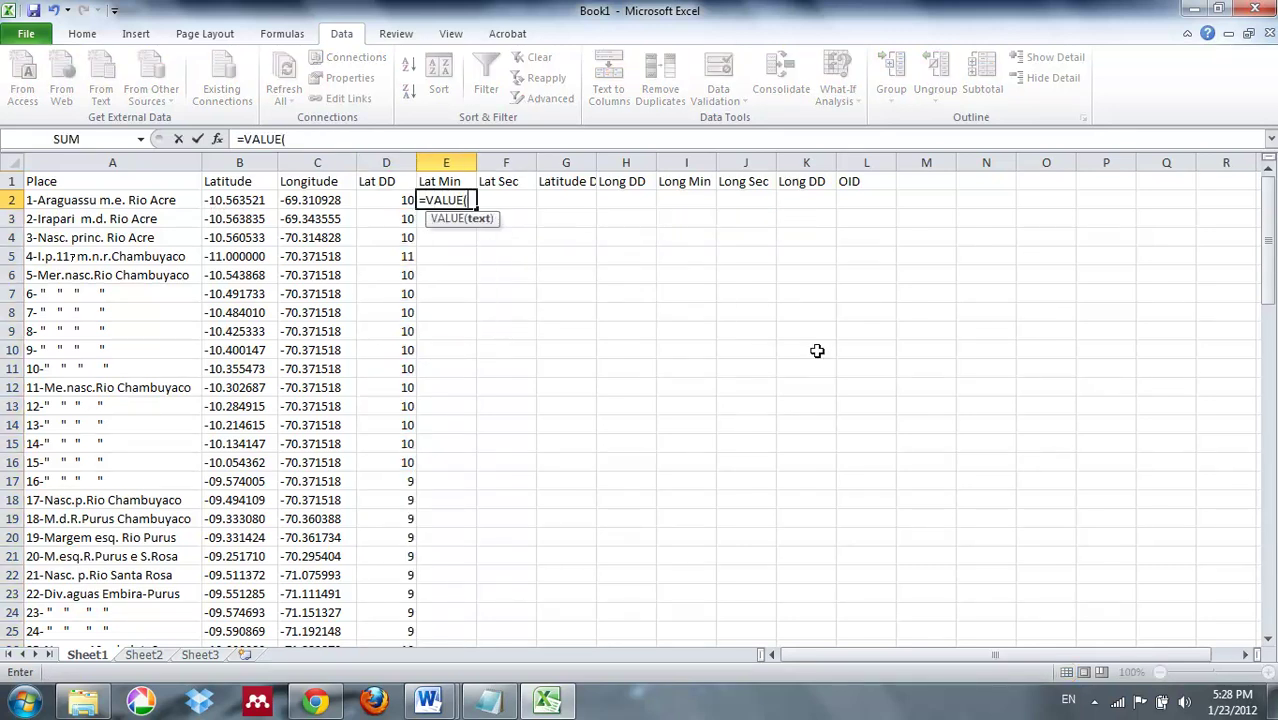
text(MID,)
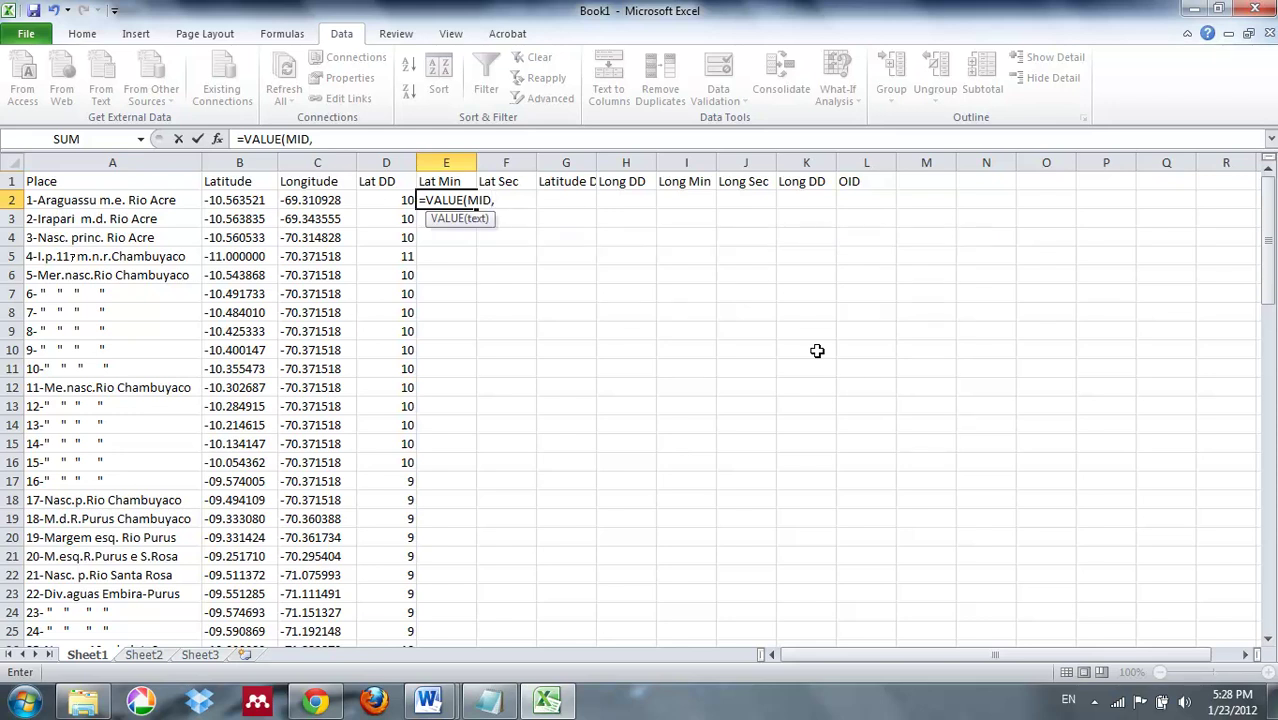
key(BackSpace)
text(()
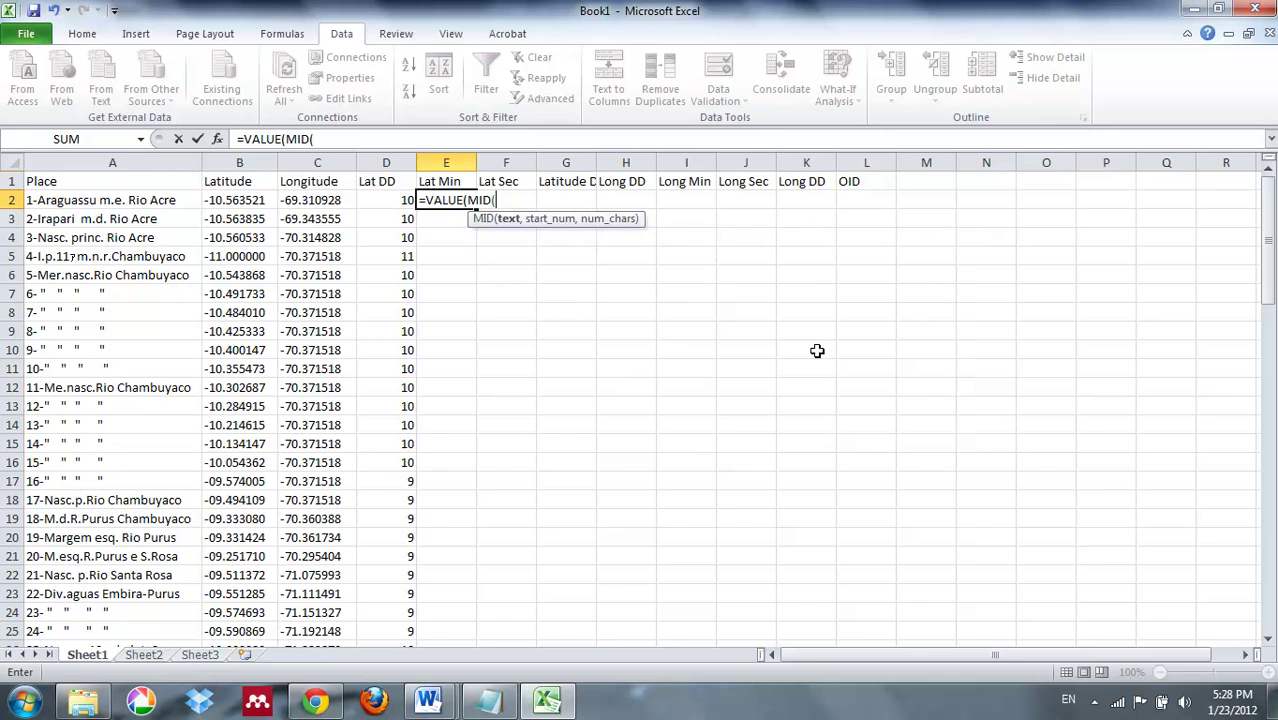
text(B2)
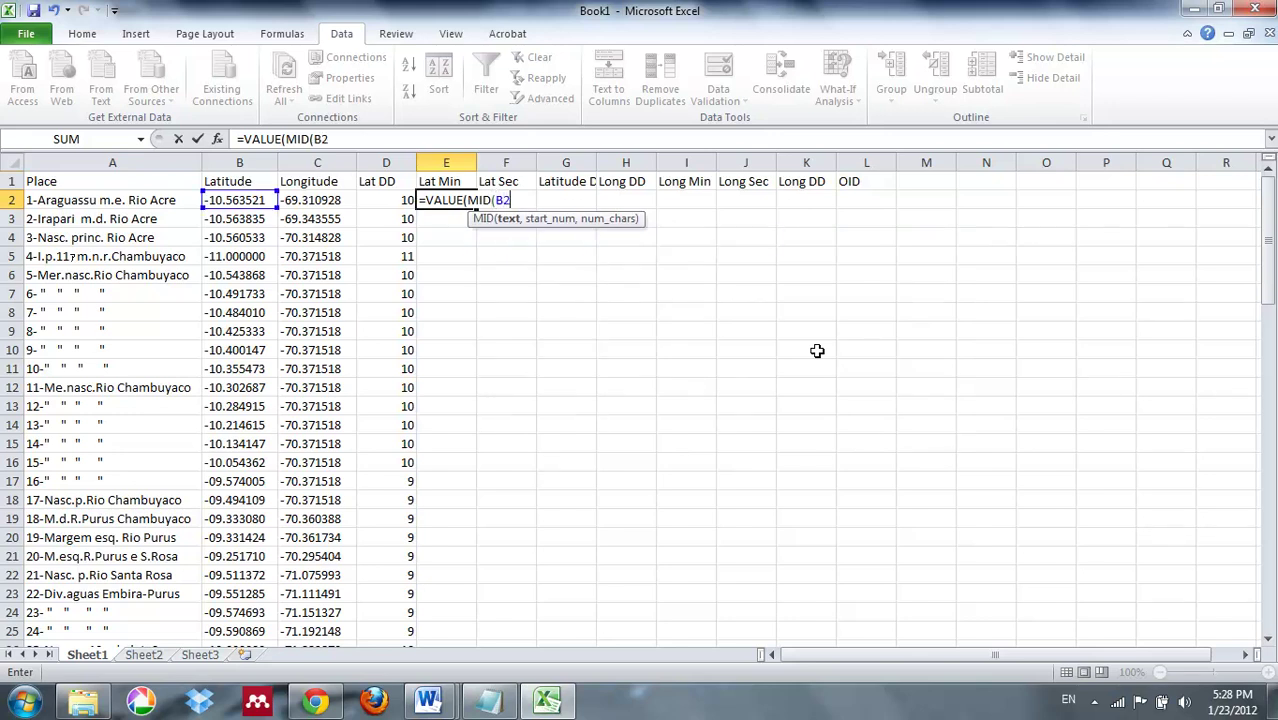
text(,5)
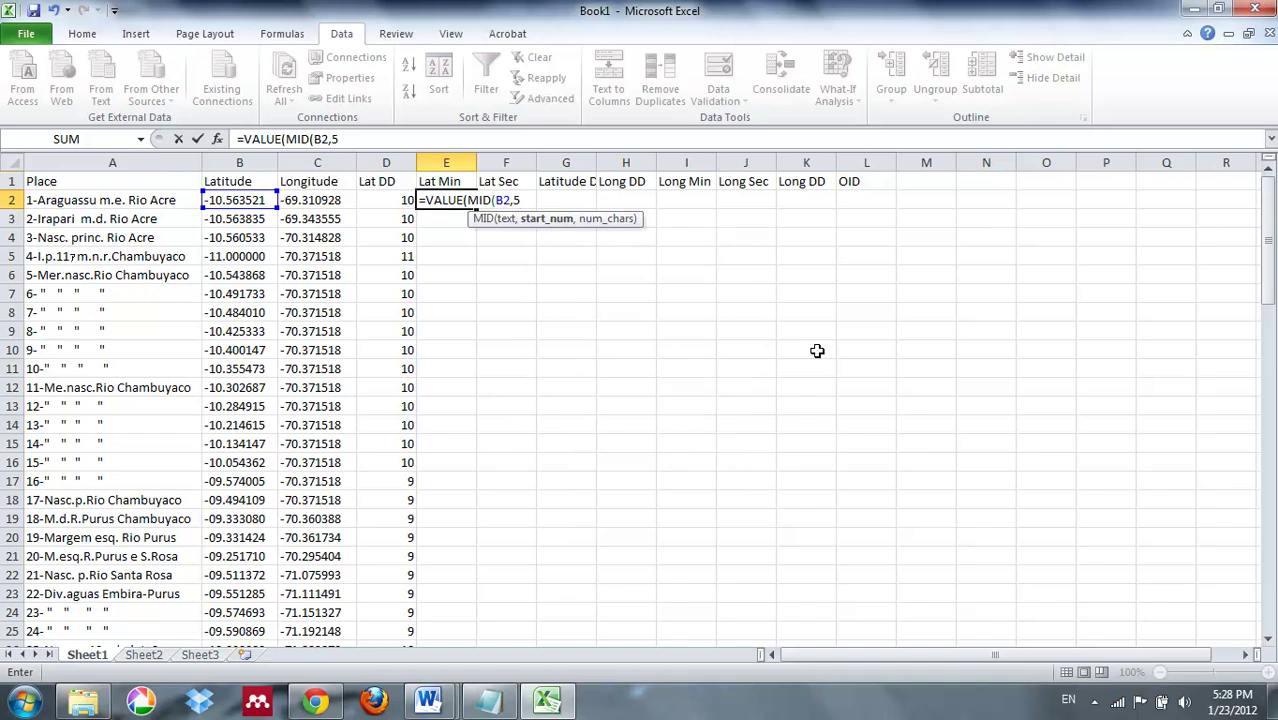
text(,2)
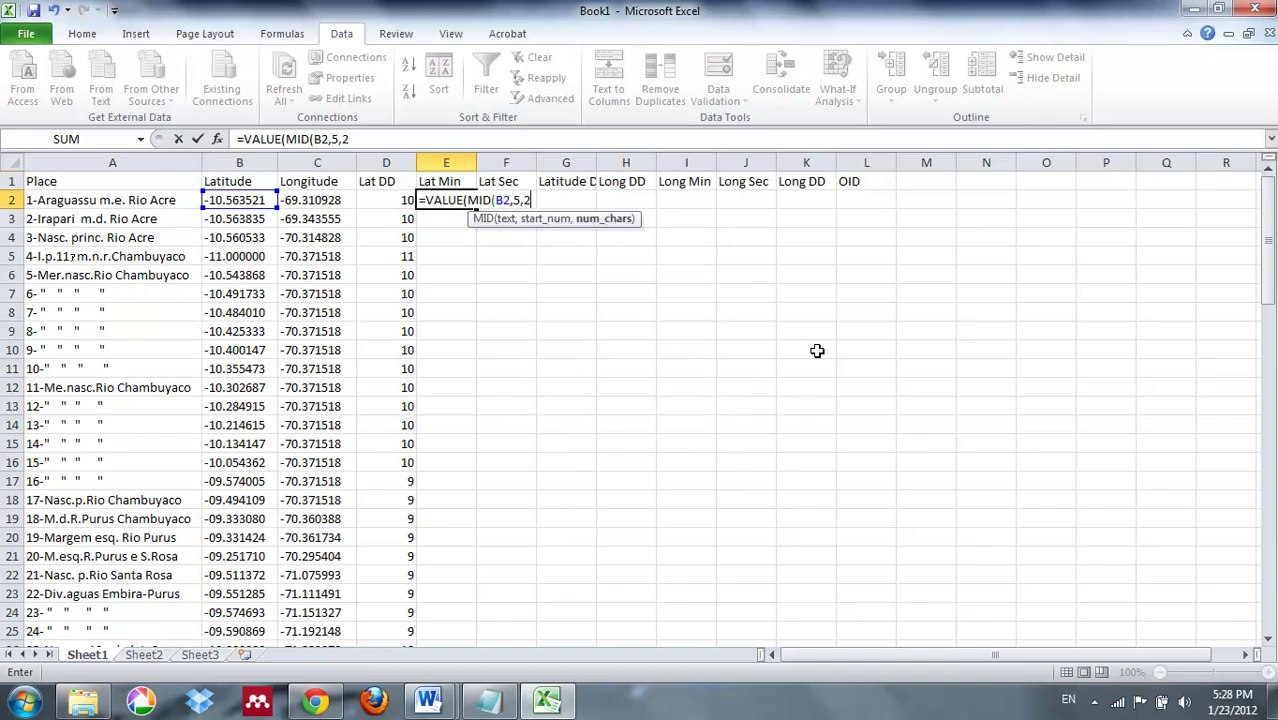
text()))
key(Return)
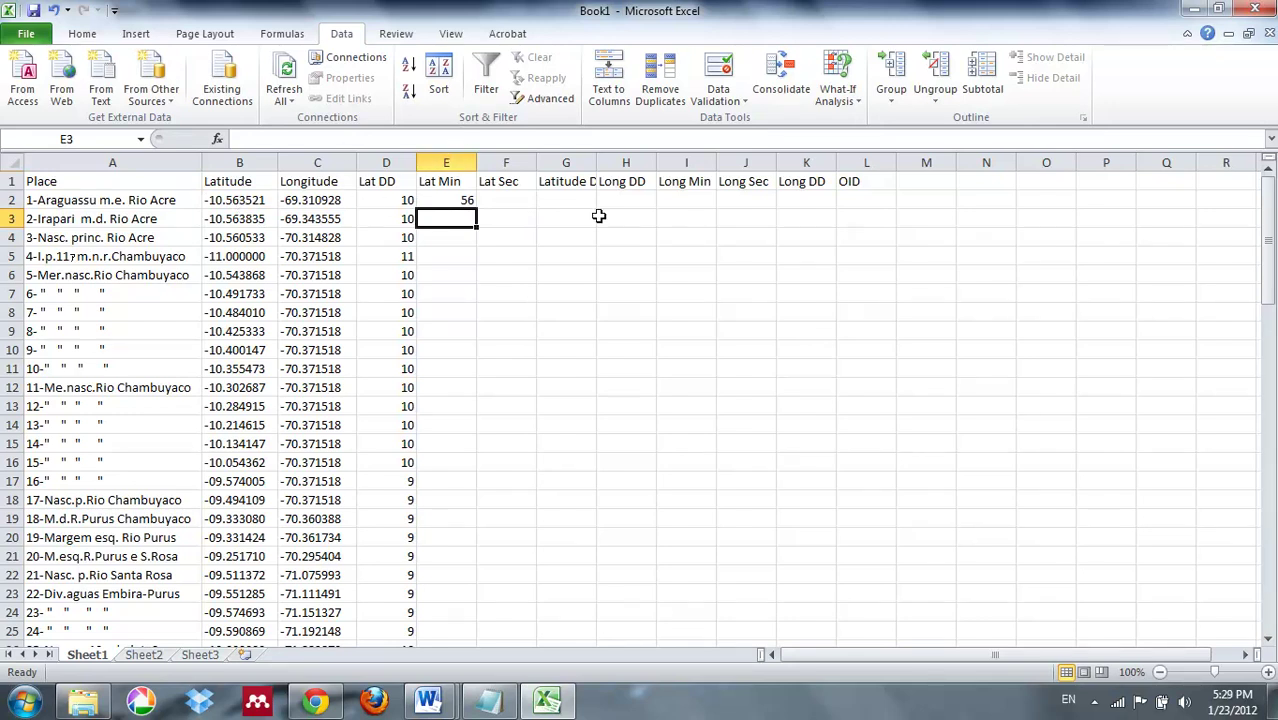
Extract the decimal latitude seconds in cell F2 with the formula =VALUE(MID(b2,7,2)&"."&MID(b2,9,2))
click(499, 200)
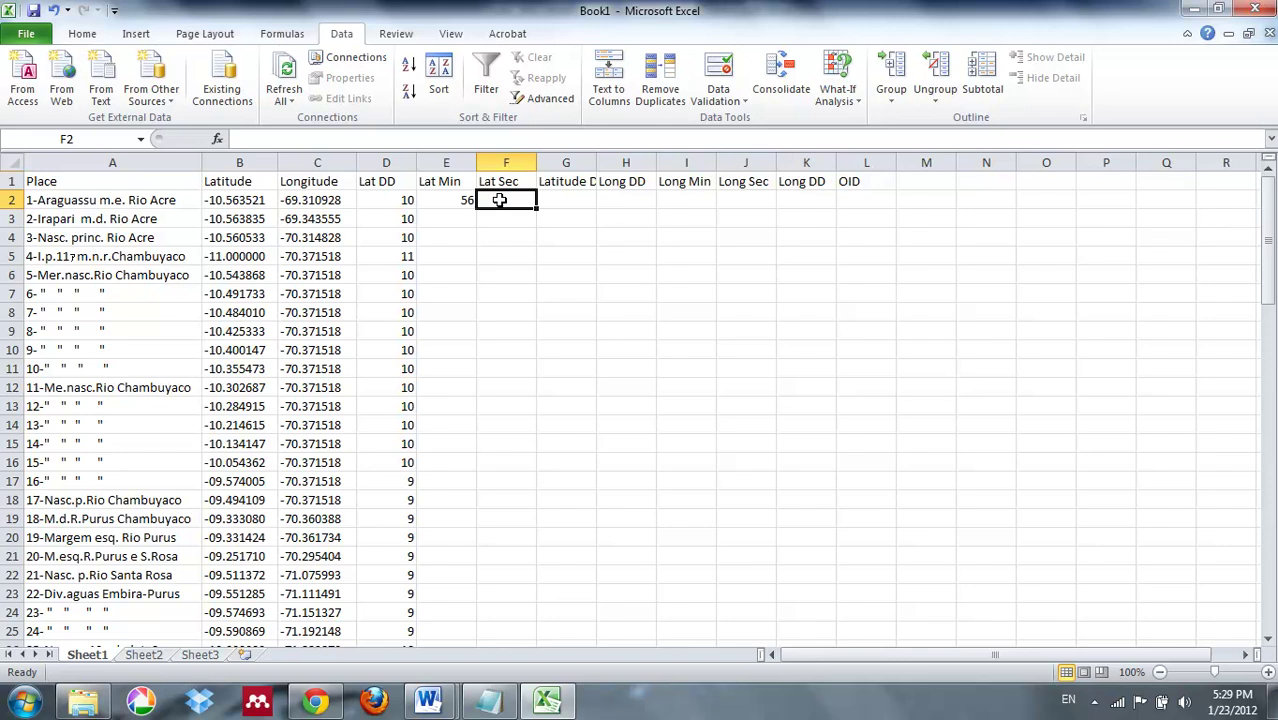
text(=VALUE)
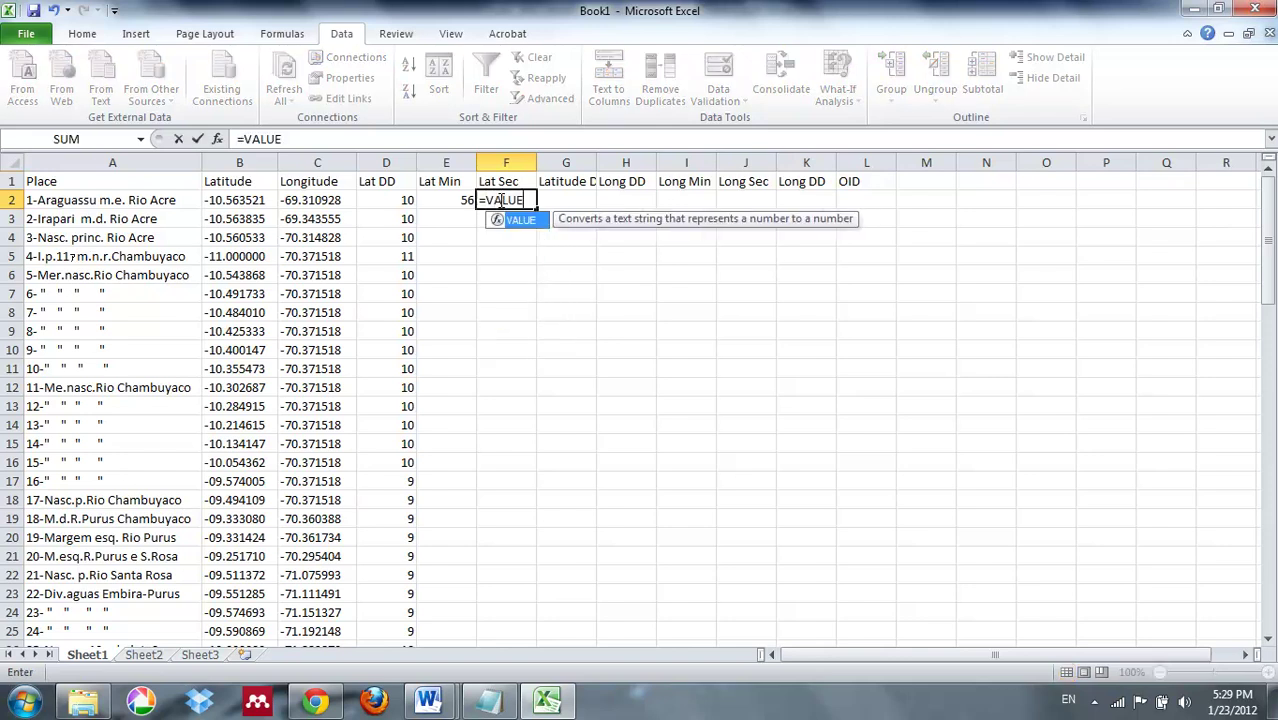
text((MID()
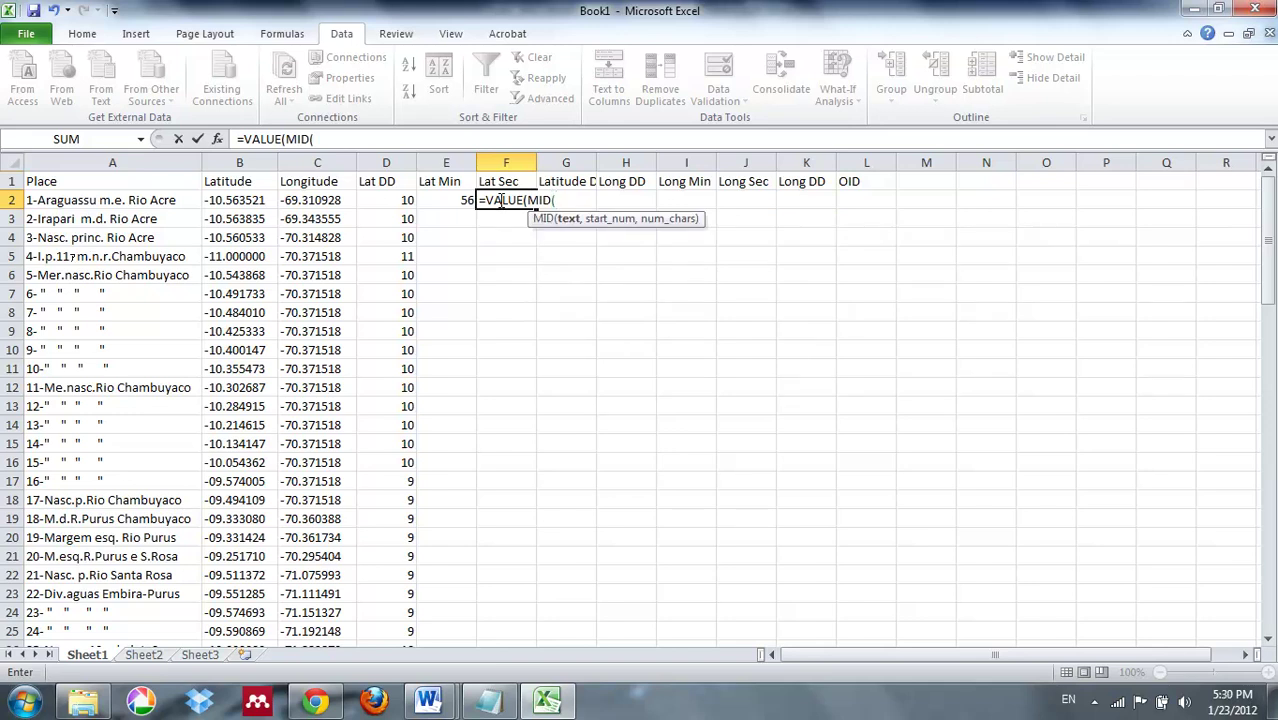
text(b2,)
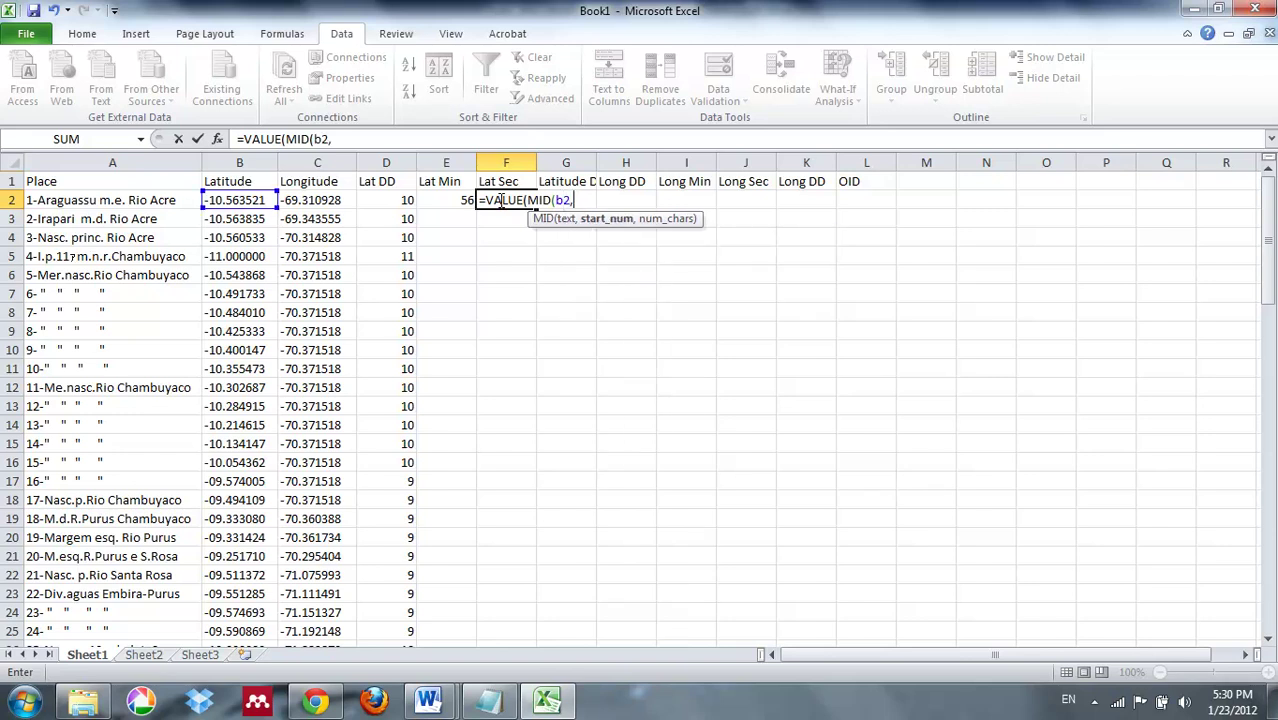
text(7,2))
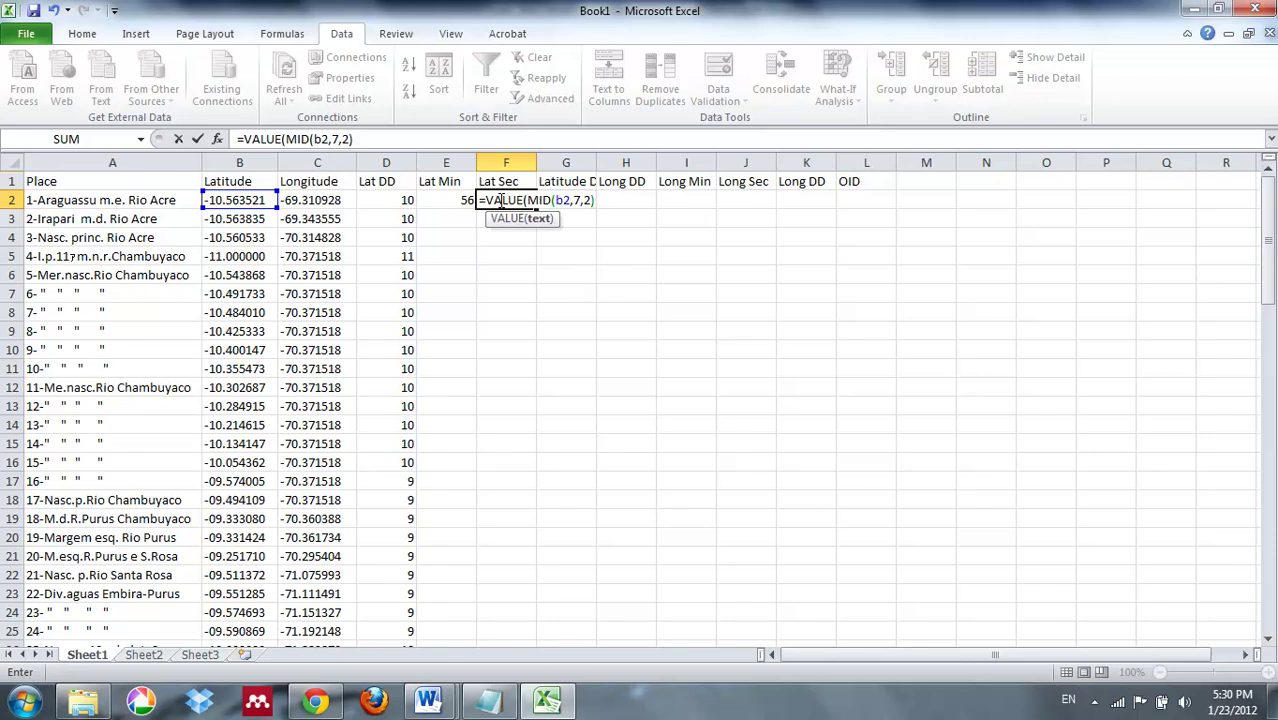
text(&"."&)
text(MID)
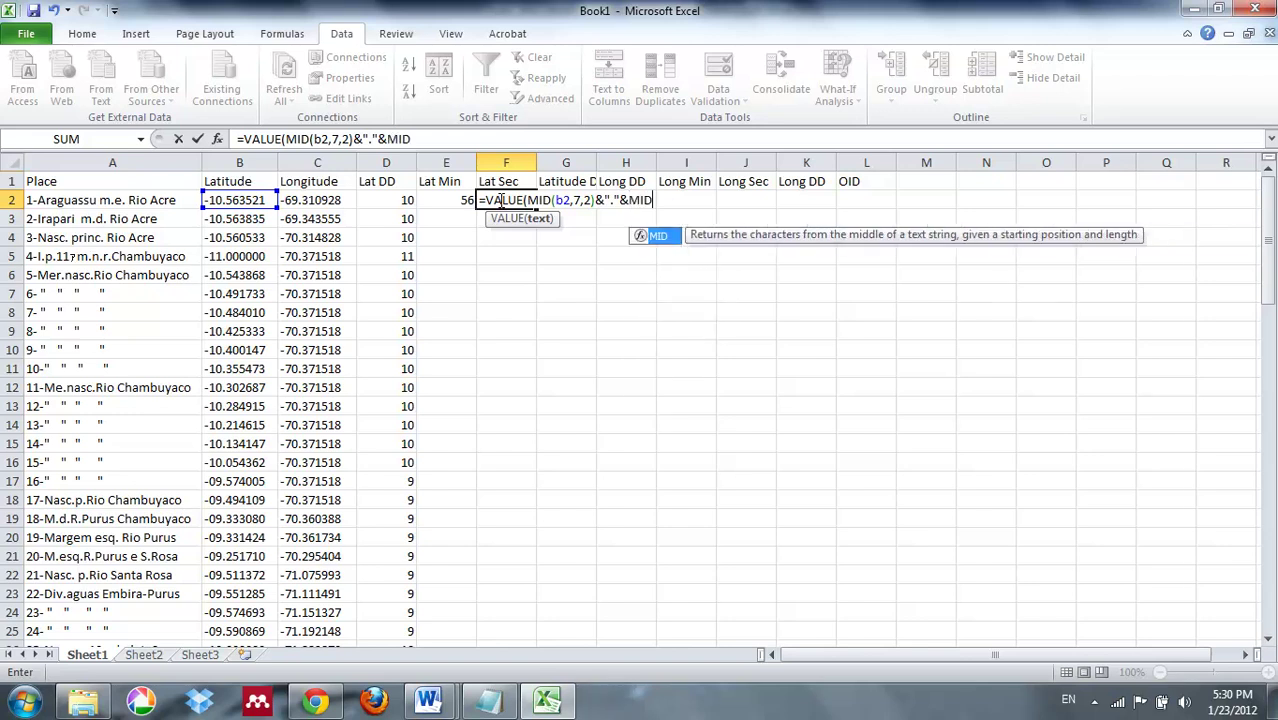
text((b2,9,2)
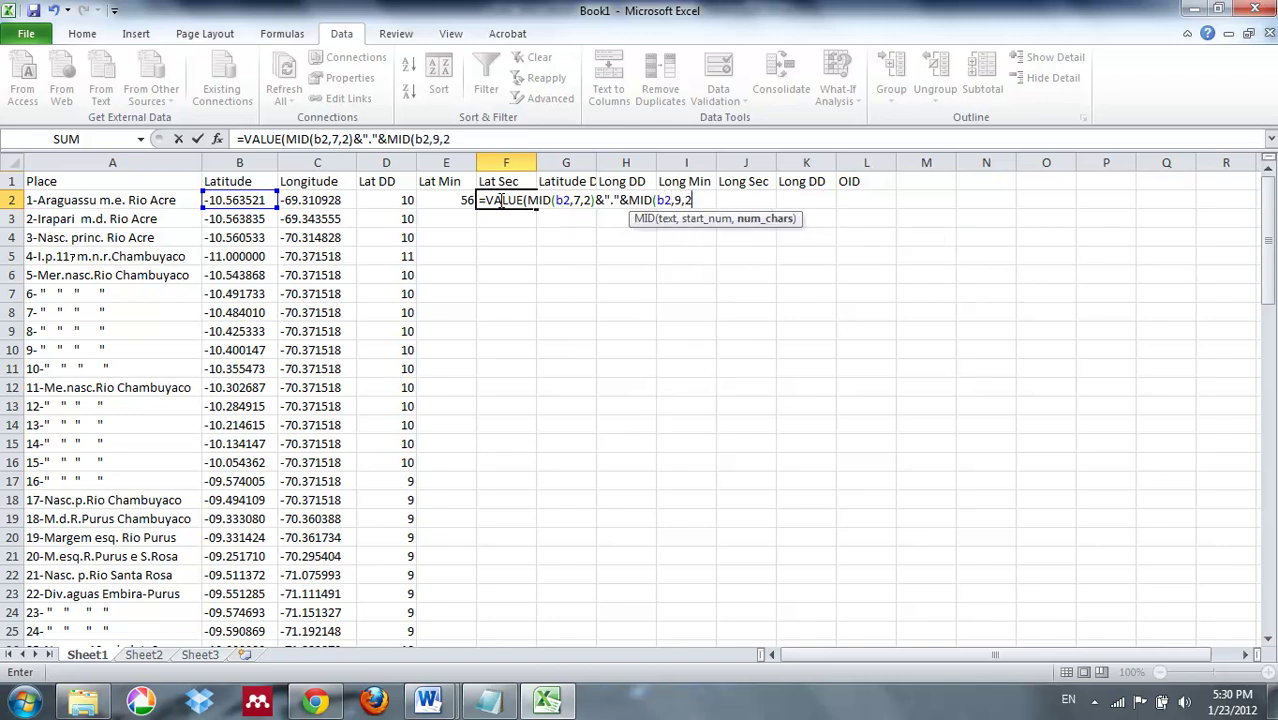
text()))
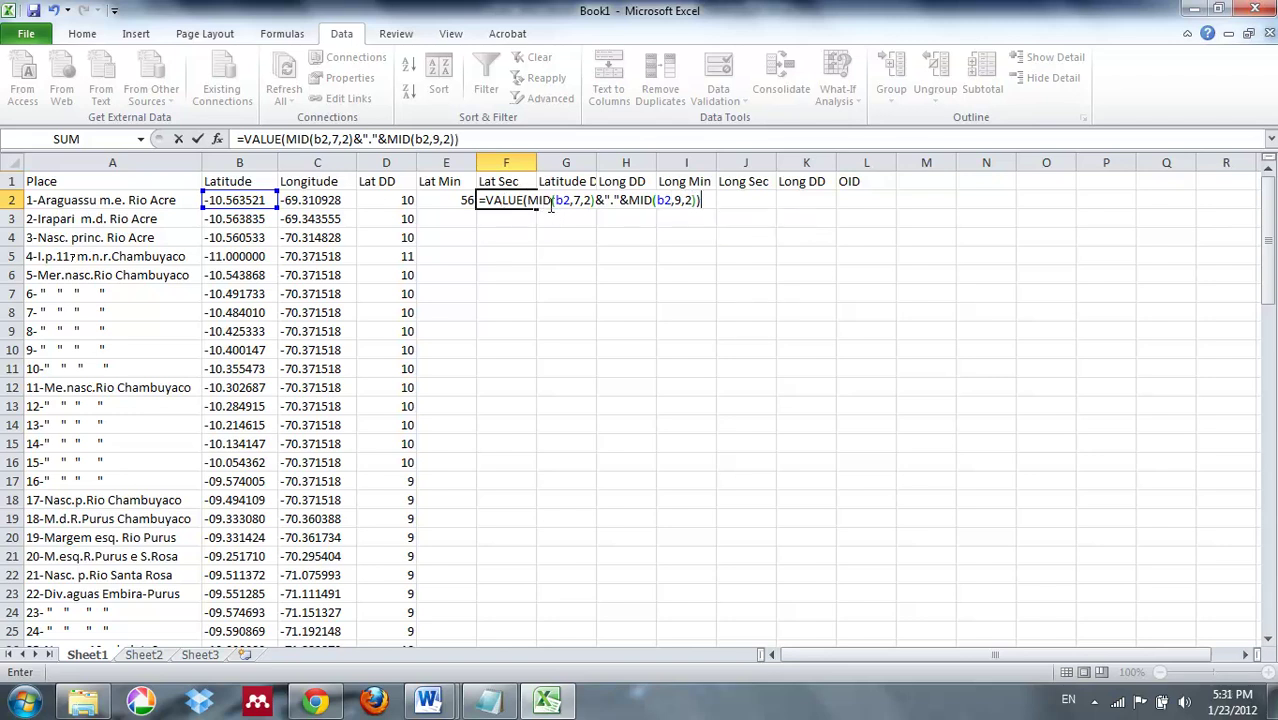
key(Return)
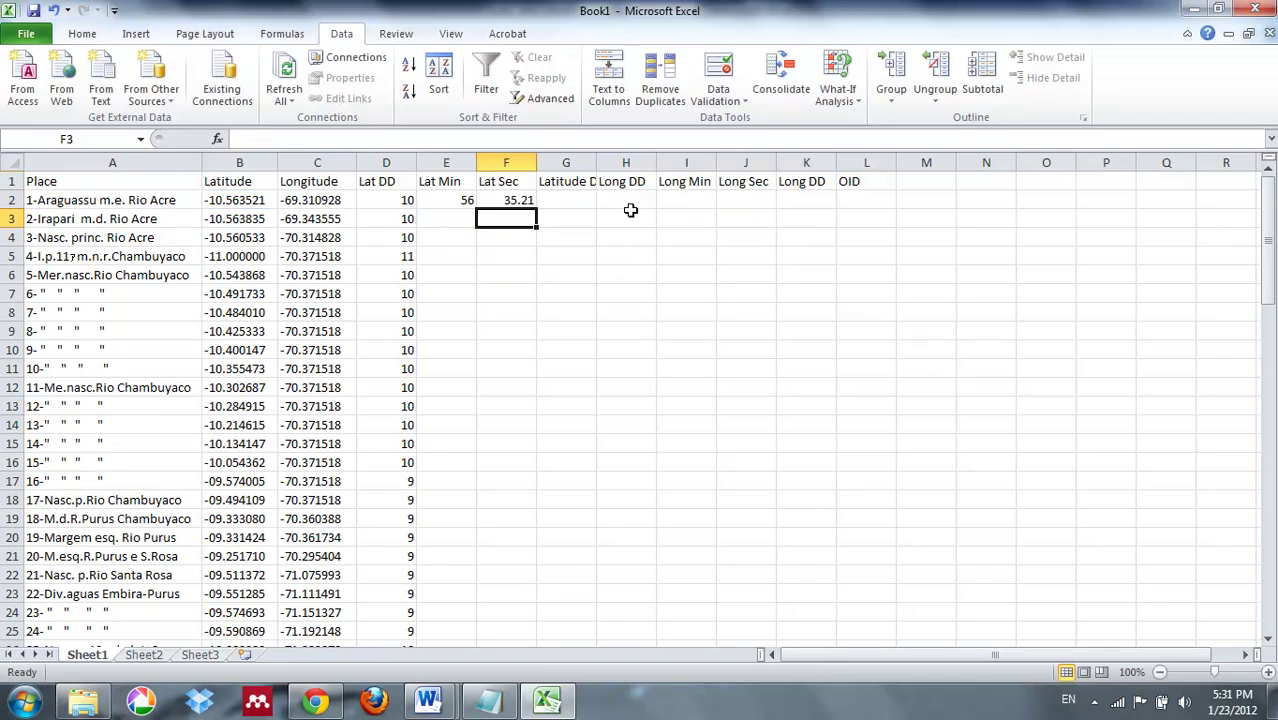
Widen the Latitude DD column and compute decimal degrees in G2 with the formula =VALUE(d2+e2/60+f2/3600)
click(553, 201)
drag(600, 166, 630, 166)
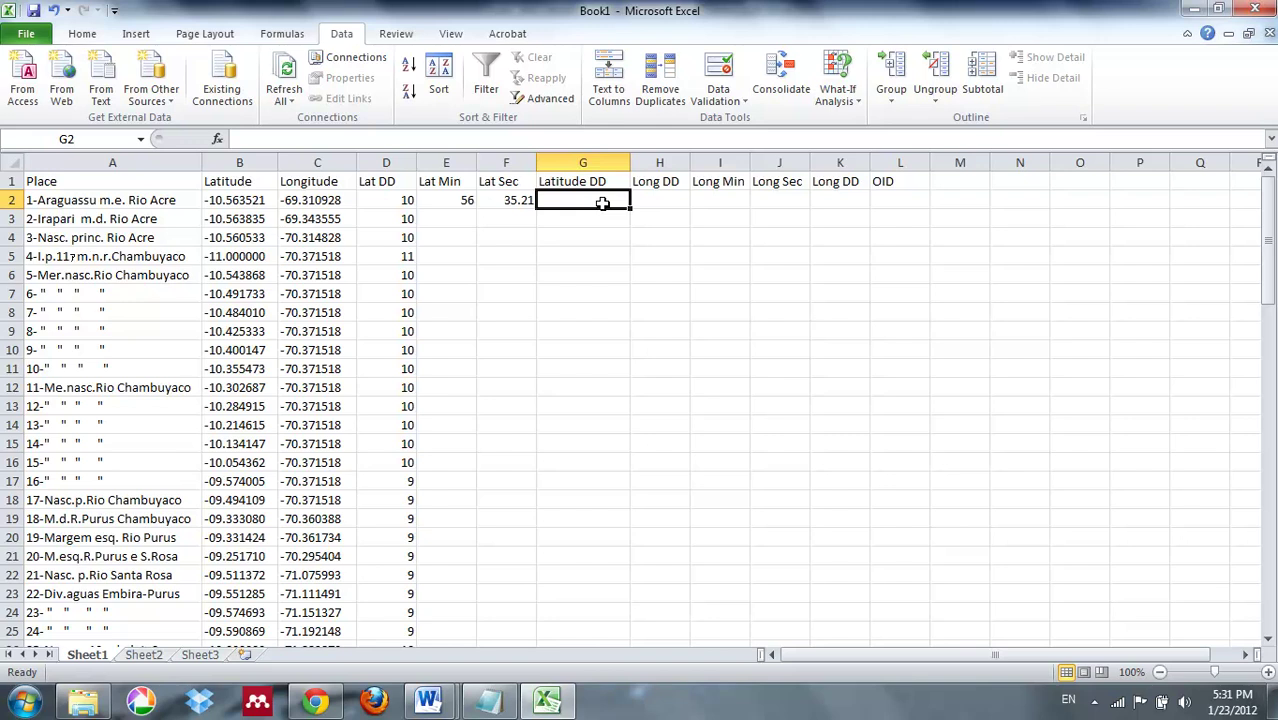
text(=)
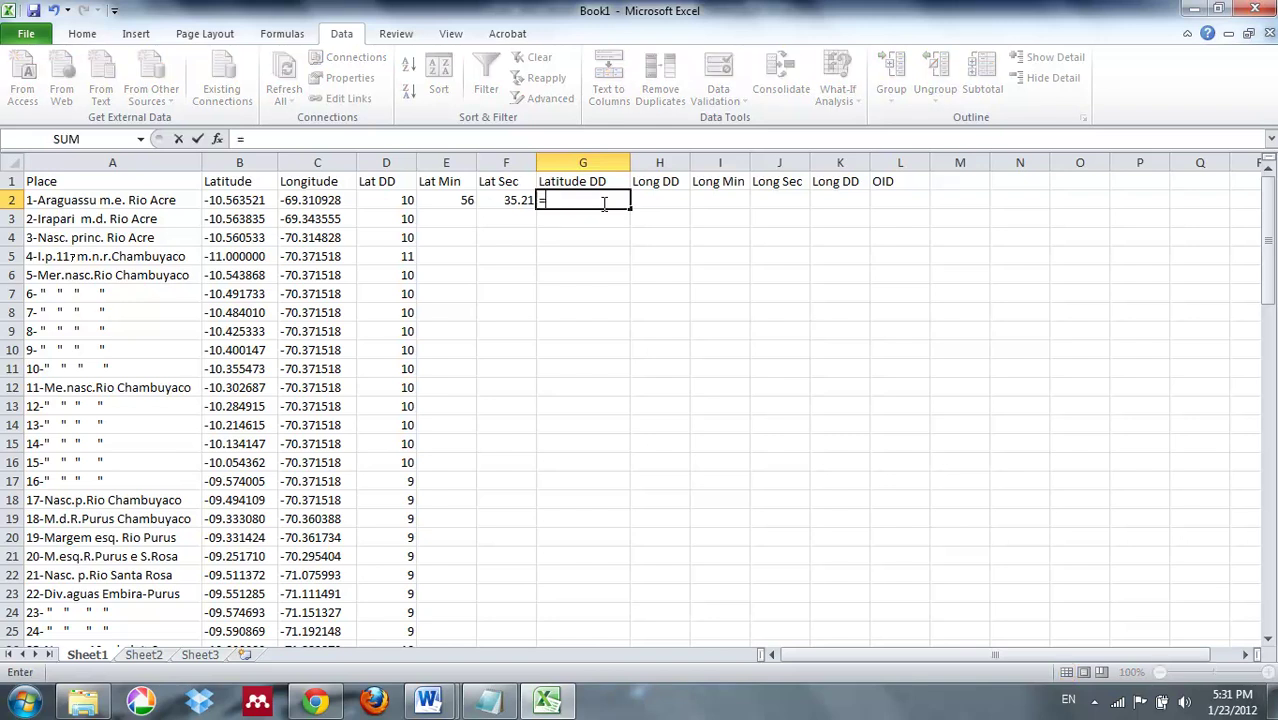
text(VALUE()
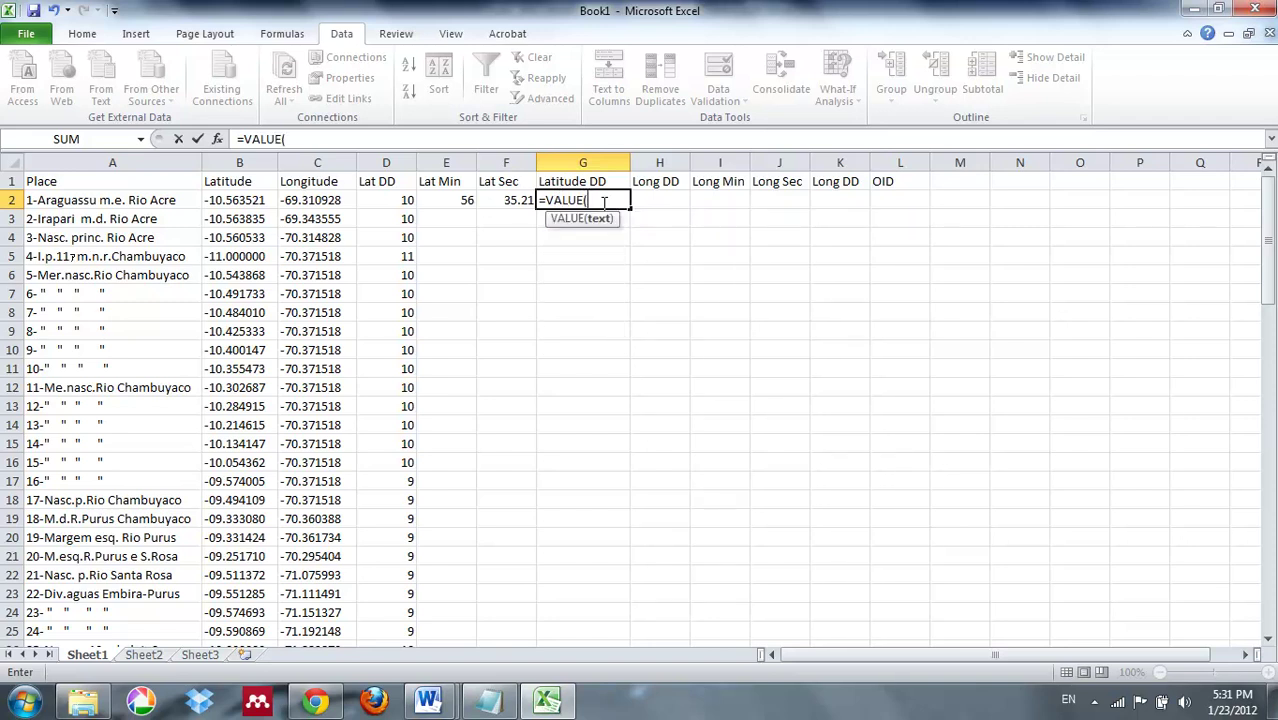
text(d2)
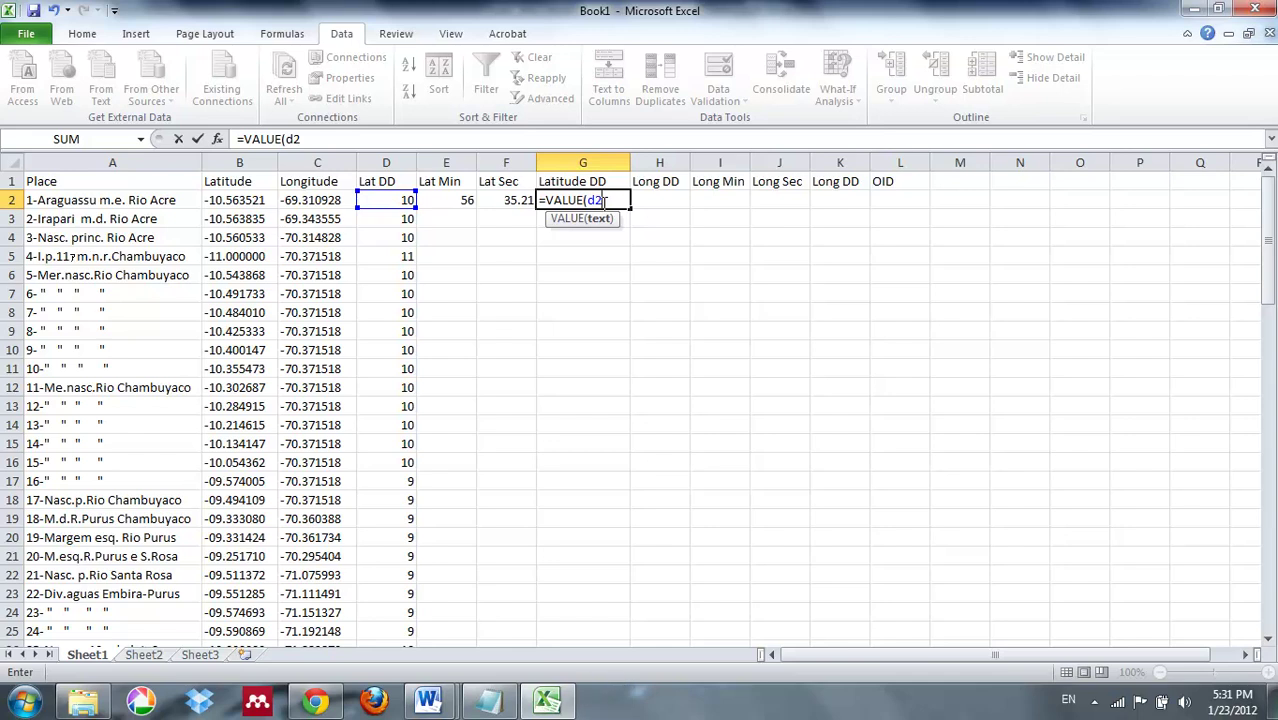
text(+)
key(BackSpace)
text(+)
key(BackSpace)
text(+e2)
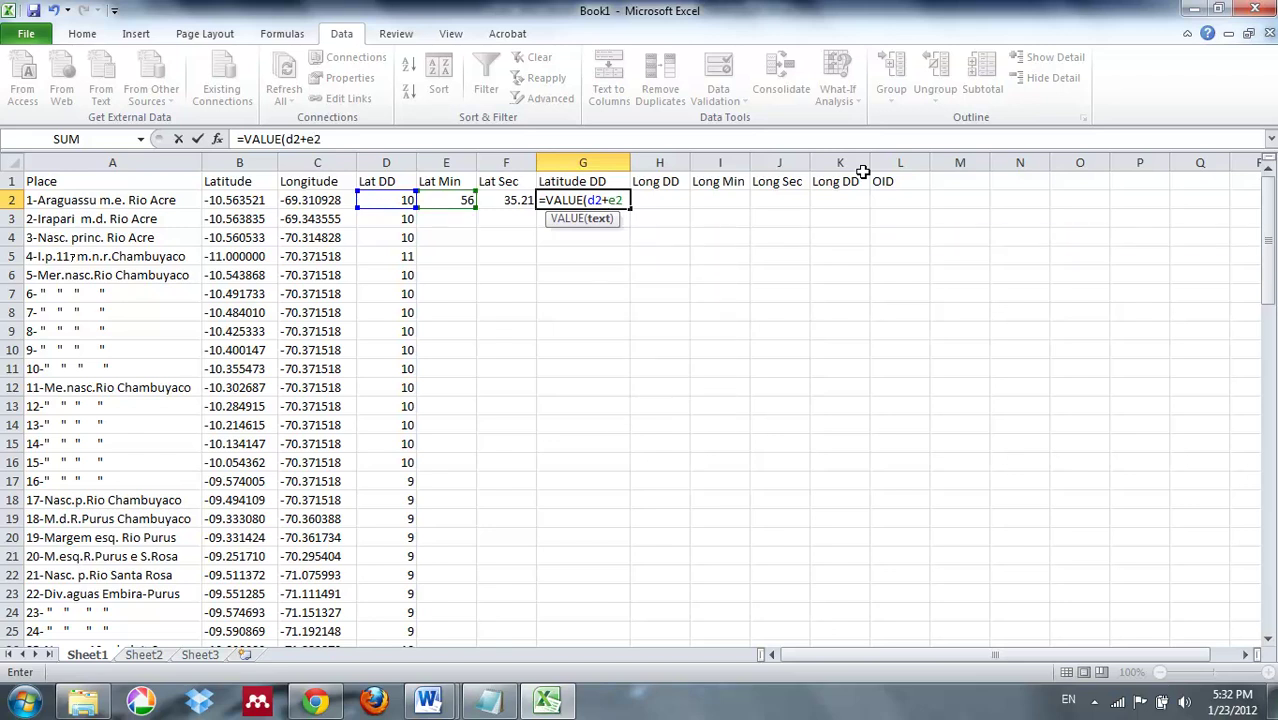
text(/60+f2)
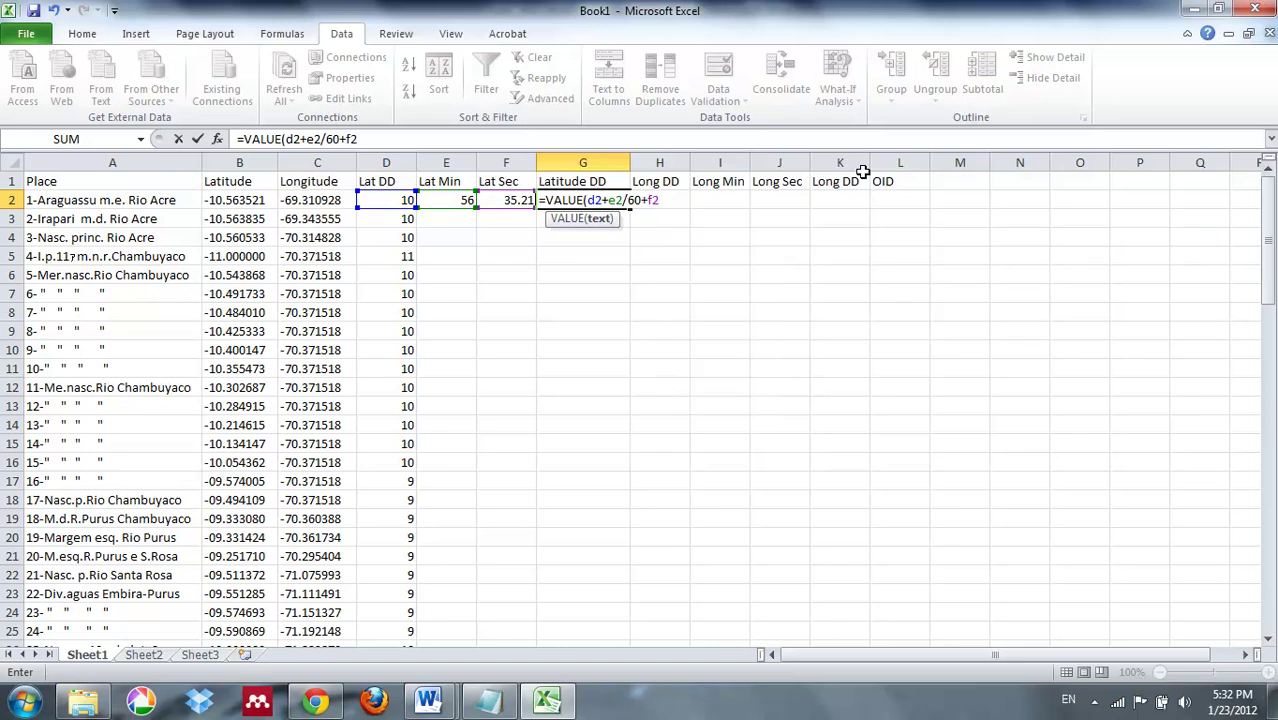
text(/3600))
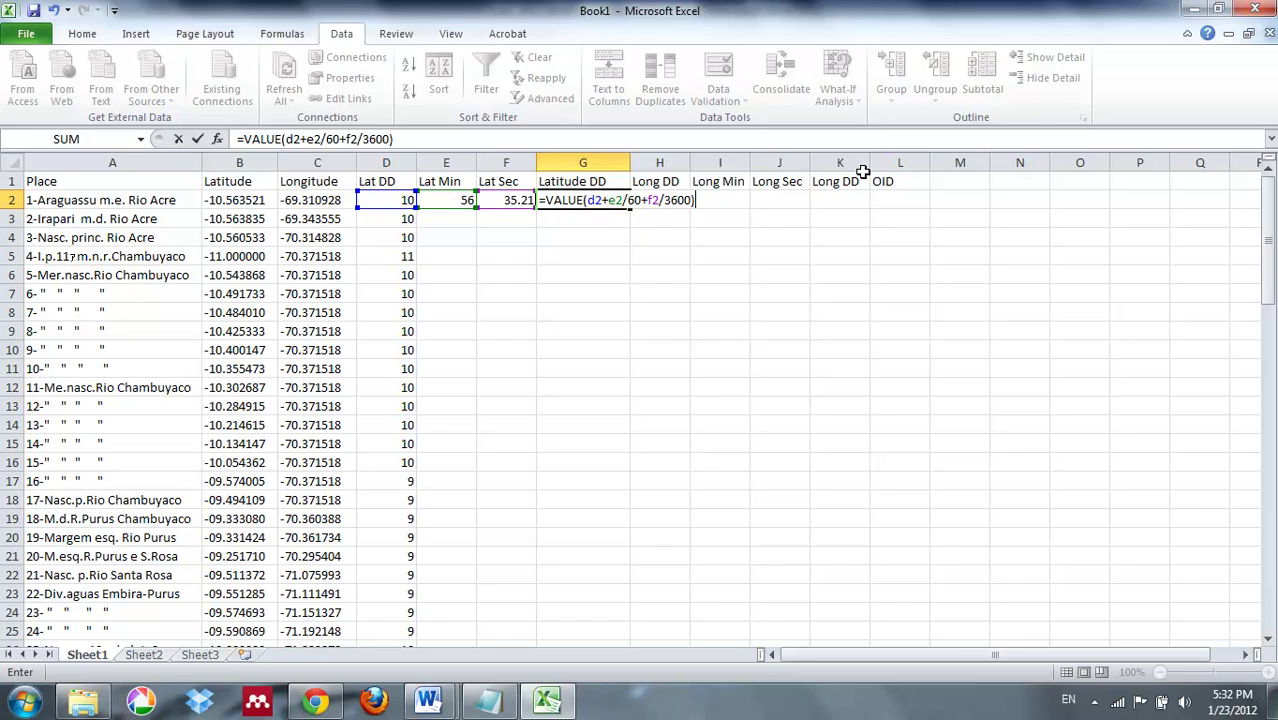
key(Return)
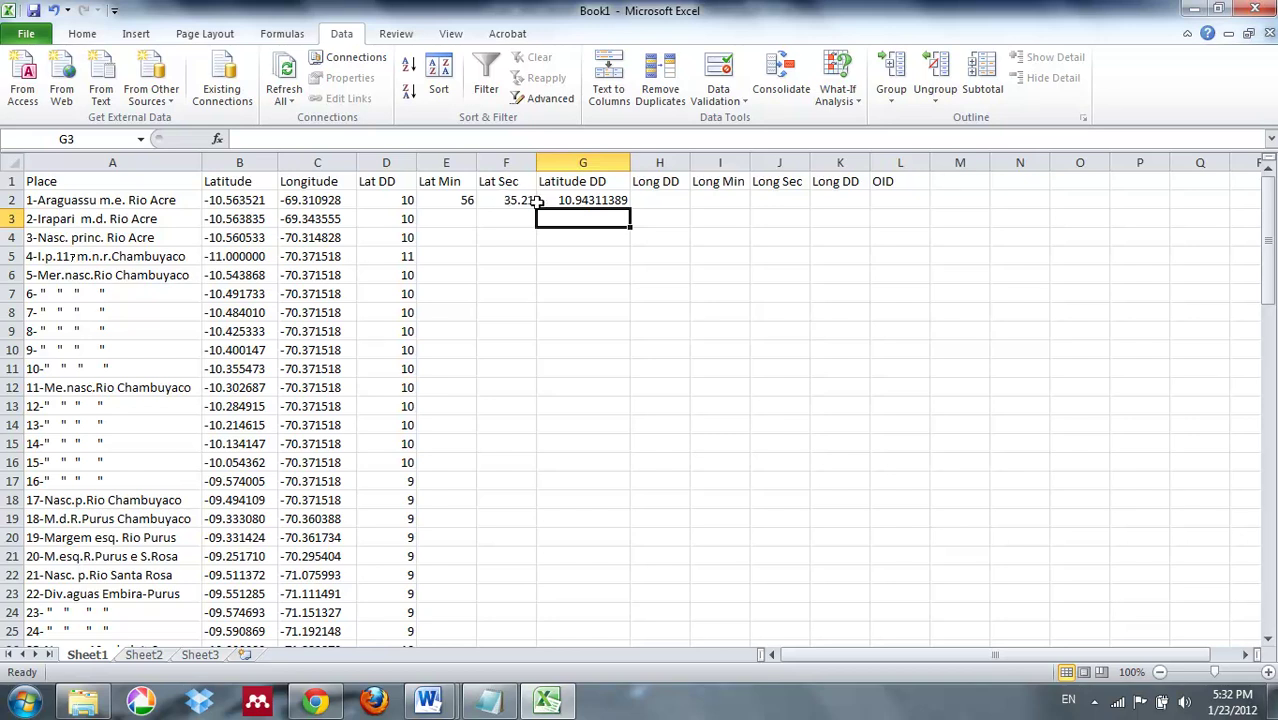
Change the G2 formula to =SIGN(VALUE(b2))*(D2+E2/60+F2/3600) so the decimal latitude takes the sign of B2
click(571, 201)
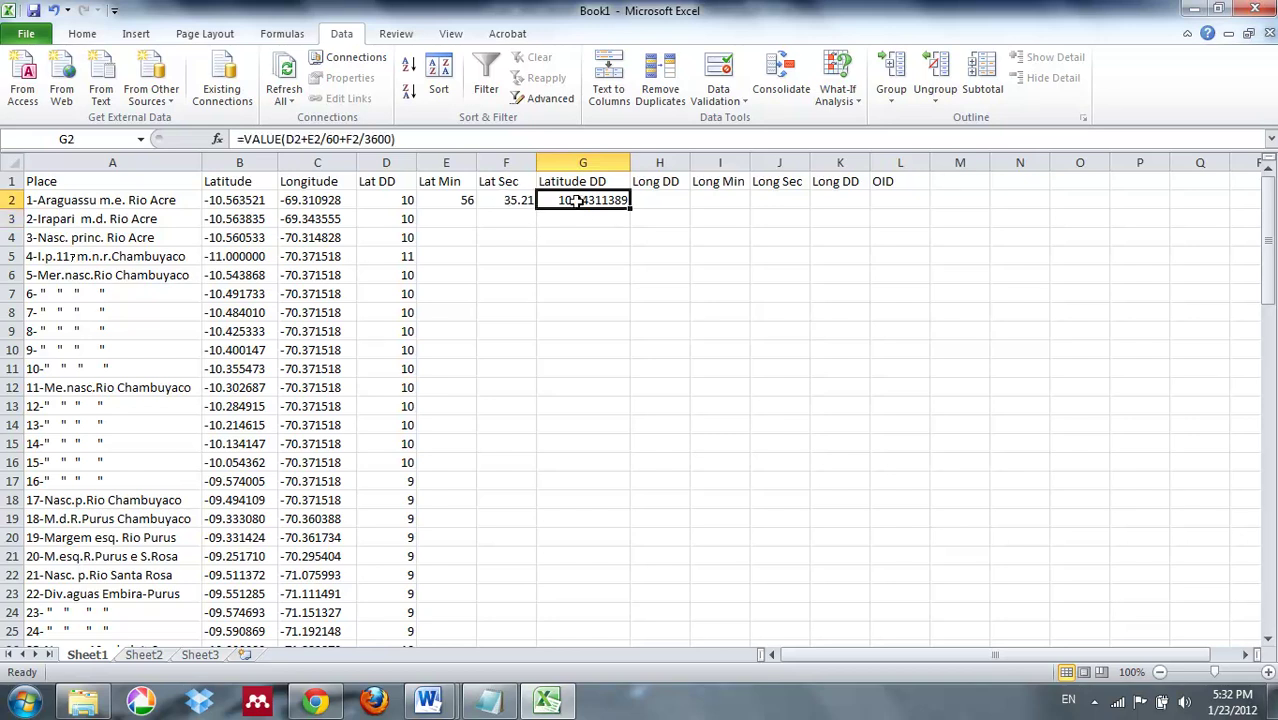
click(241, 139)
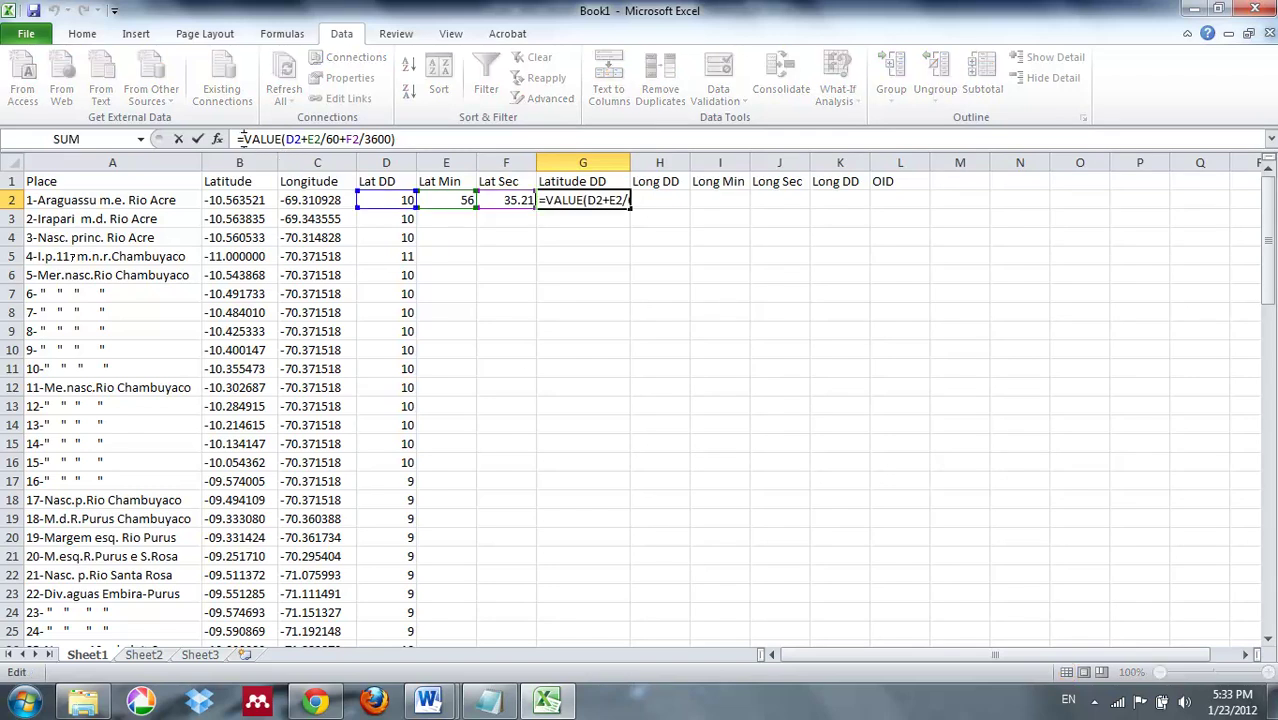
text(SIGN)
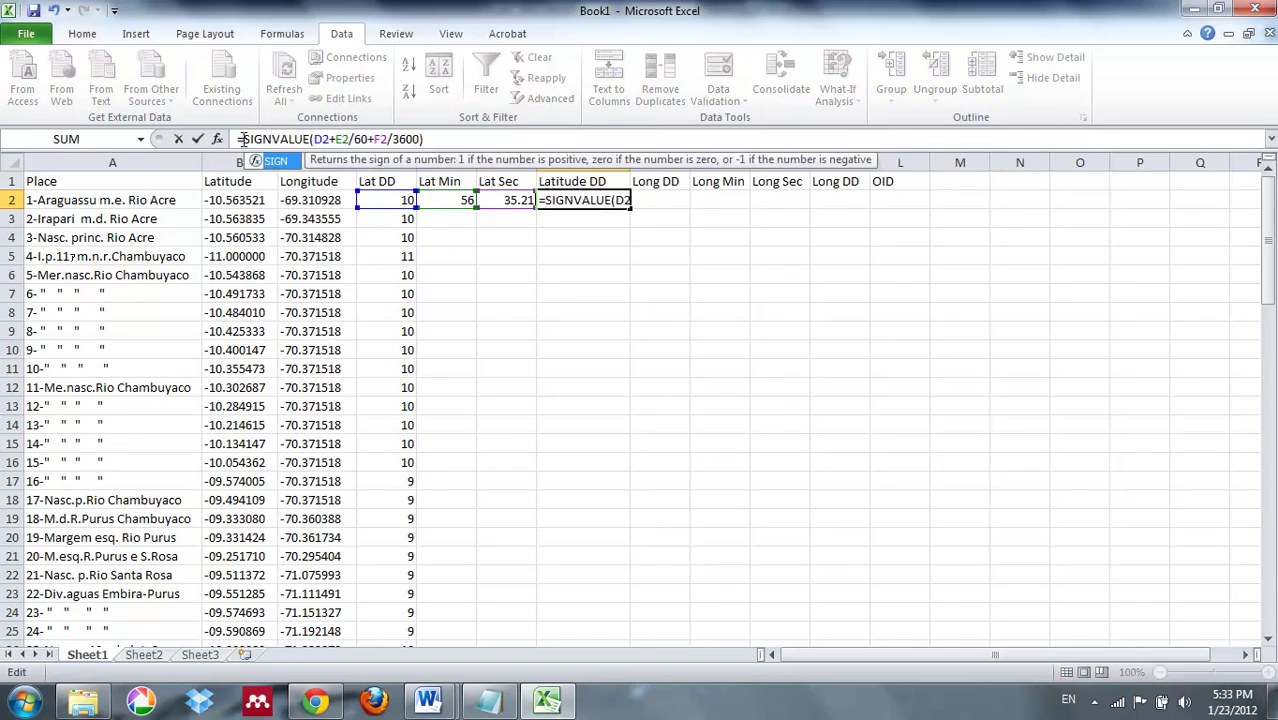
text(()
click(314, 139)
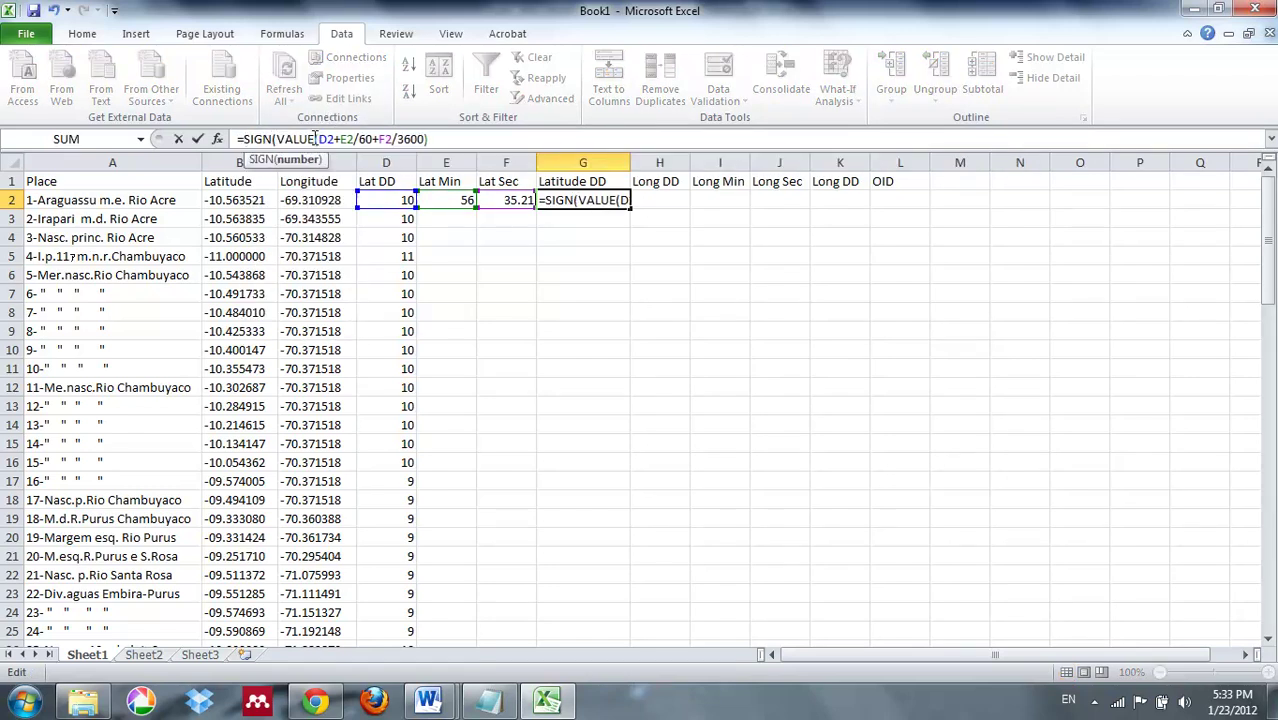
text(b2()))
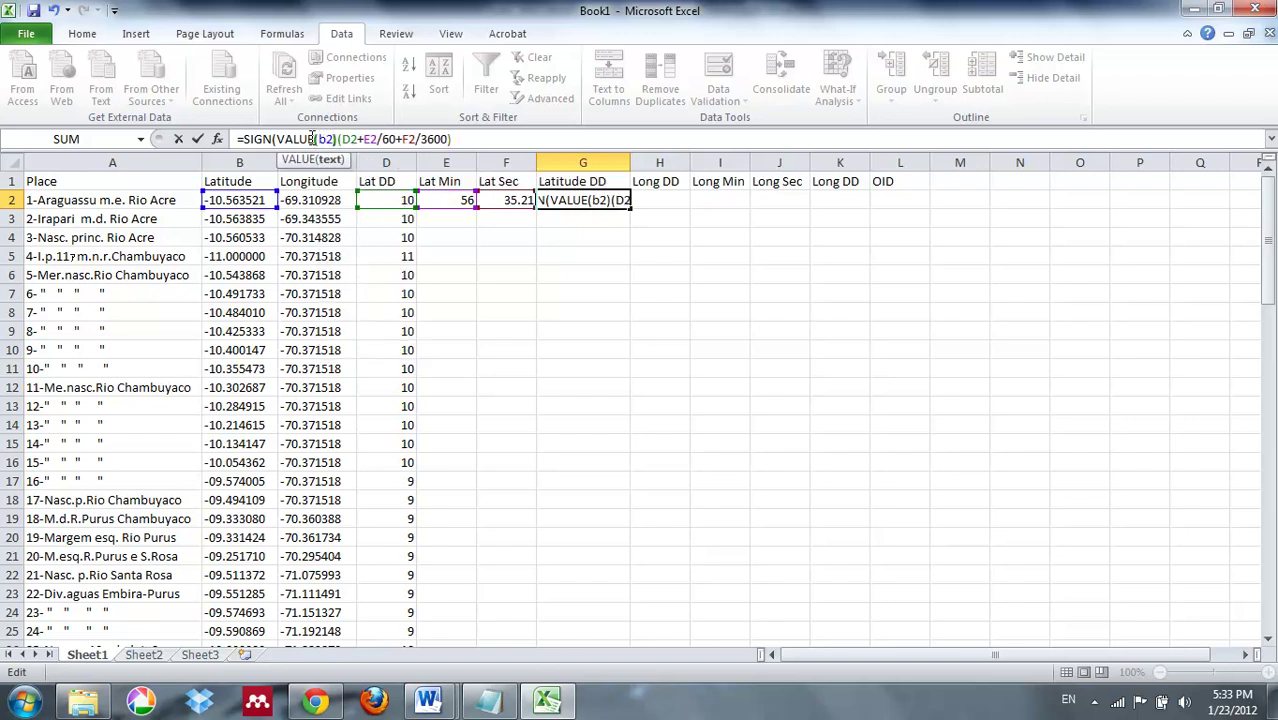
text(*)
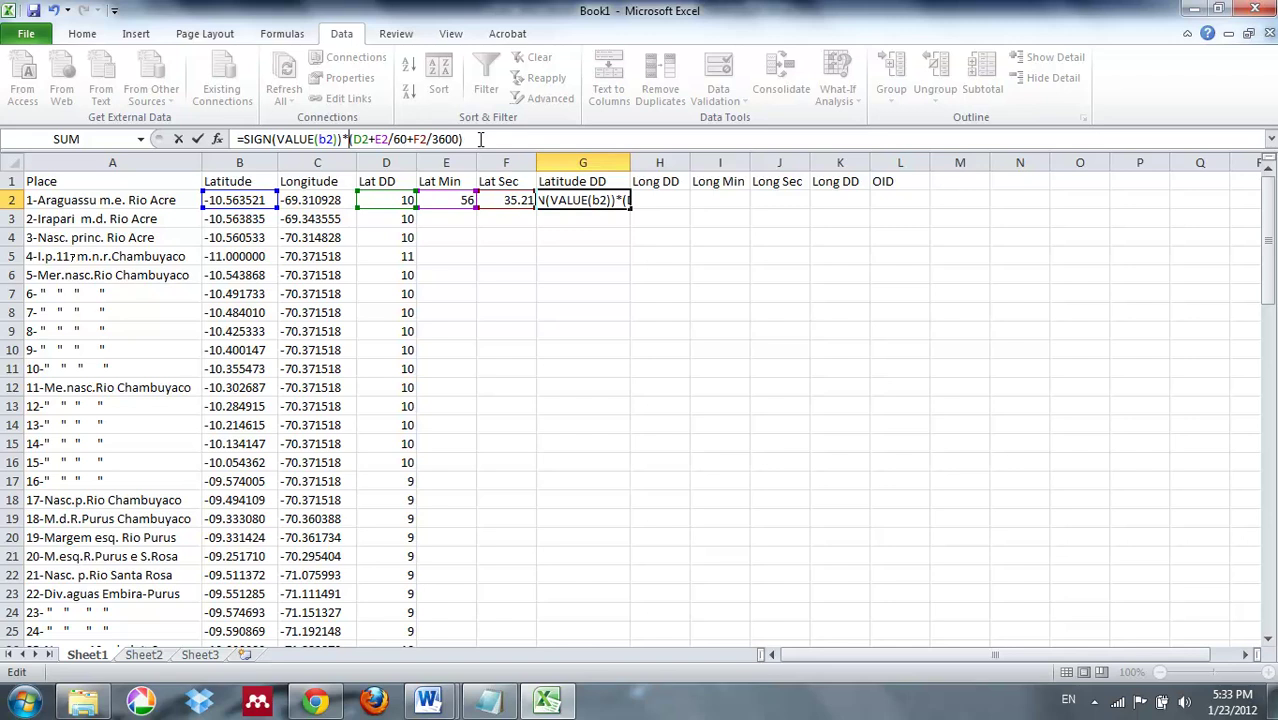
key(Return)
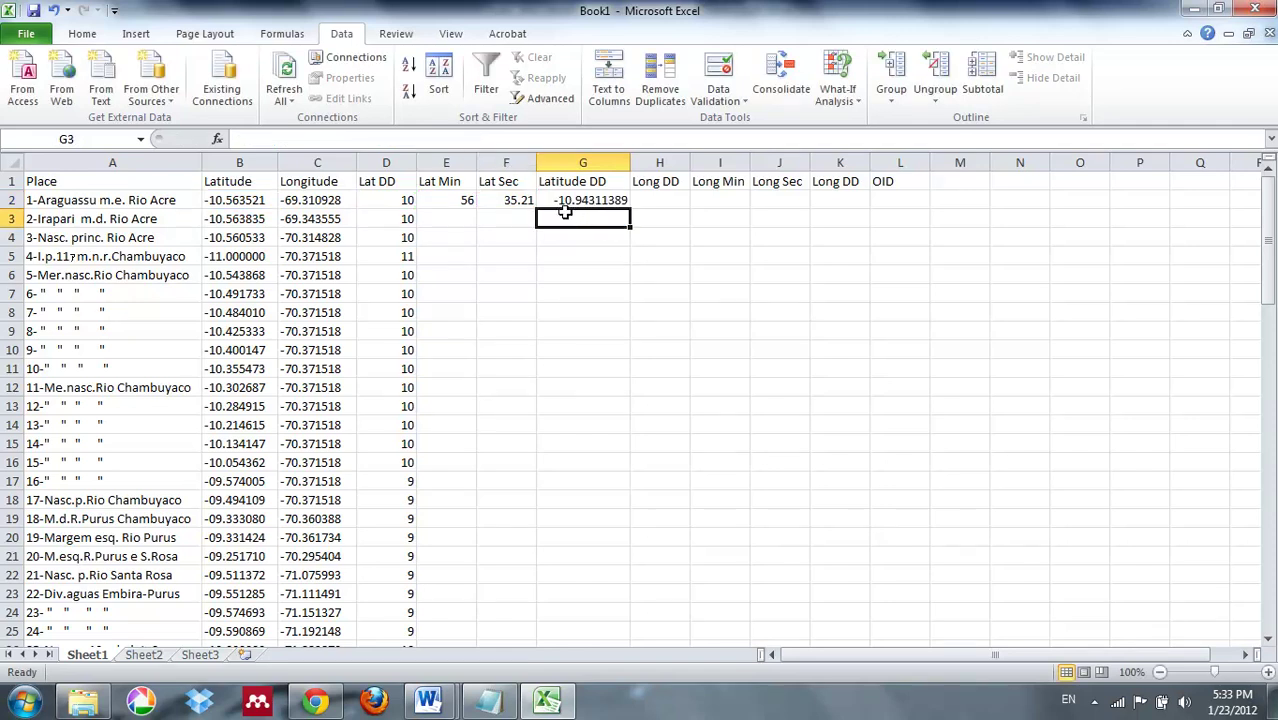
Rewrite the G2 formula as =VALUE(D2+E2/60+F2/3600)*-1 to make the decimal latitude negative
click(586, 198)
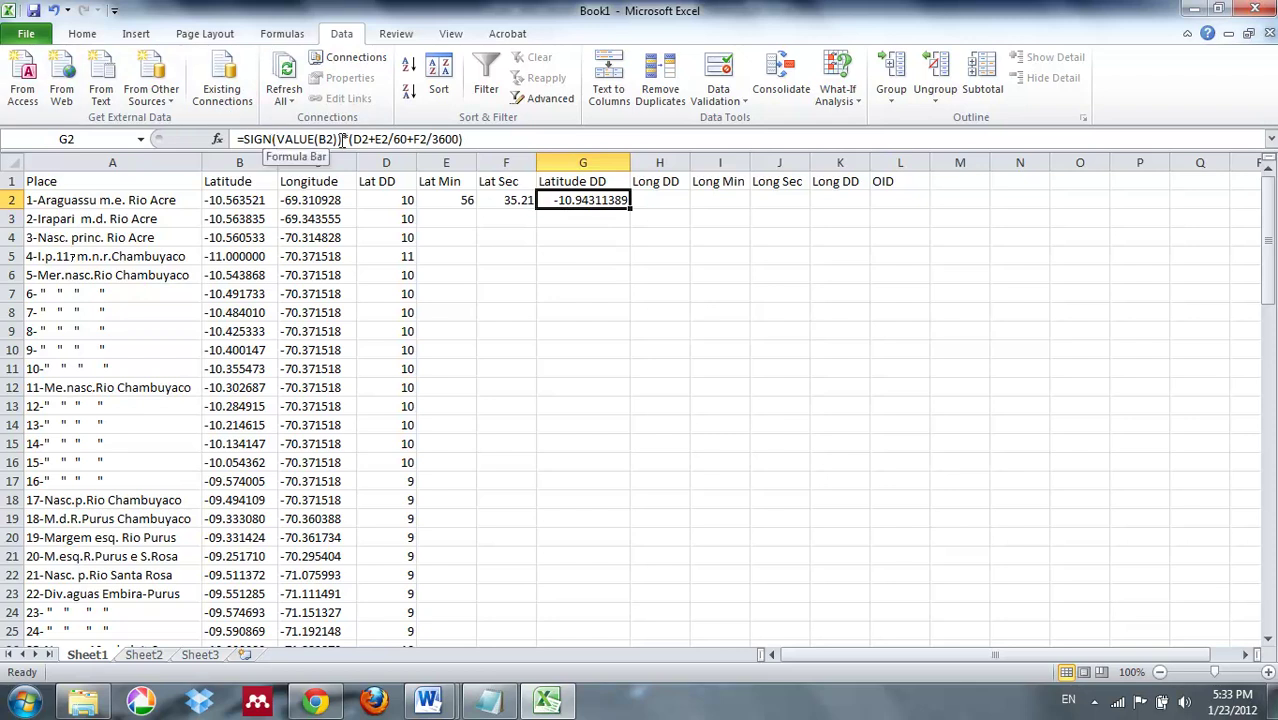
drag(342, 140, 250, 142)
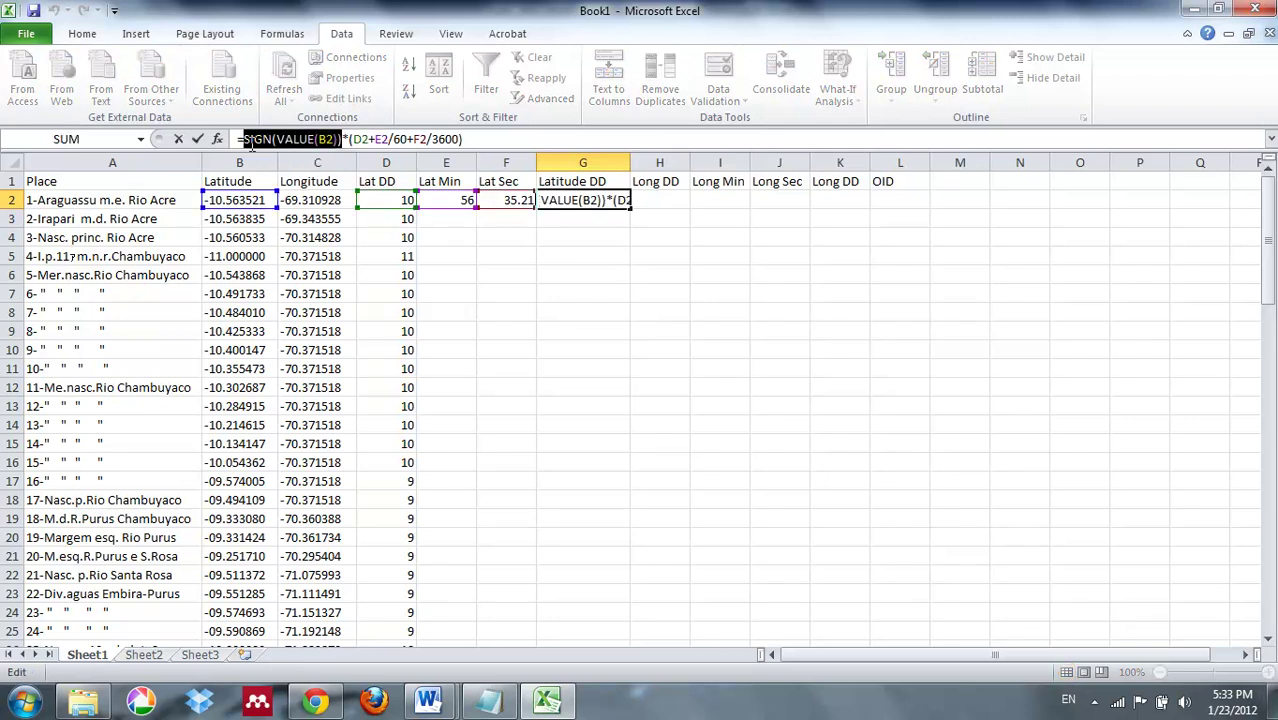
text(VALUE)
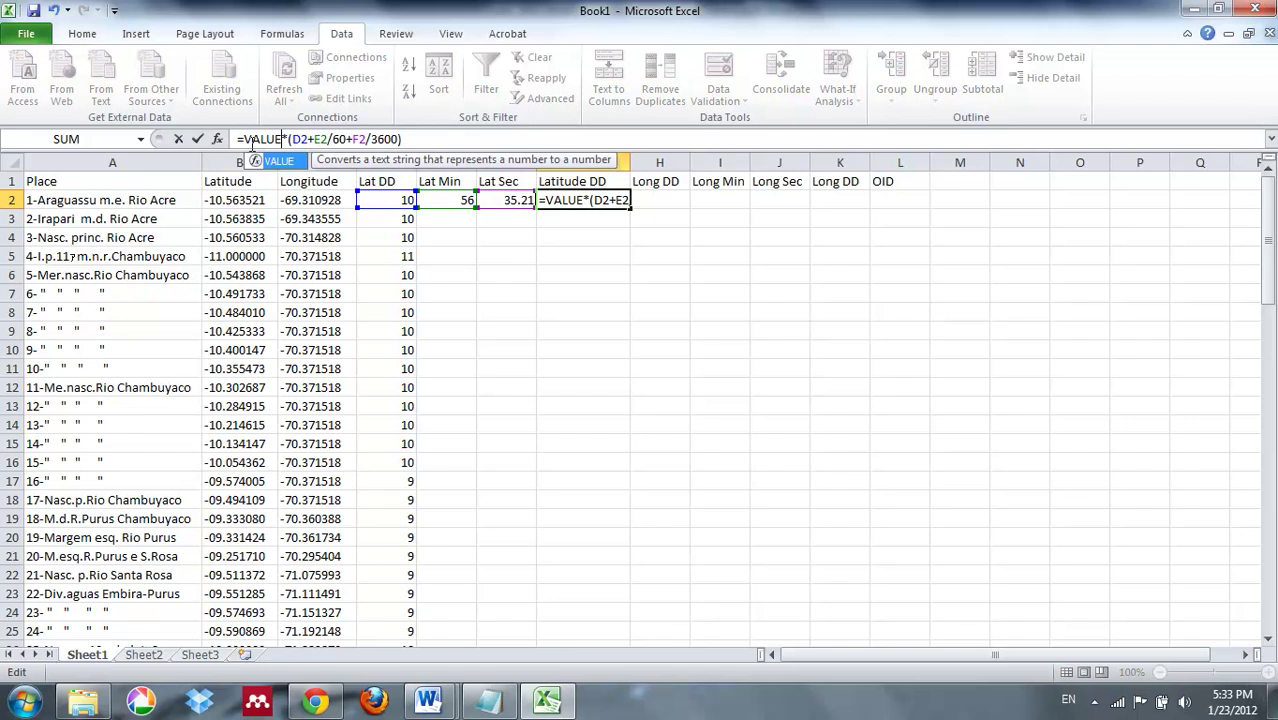
key(Delete)
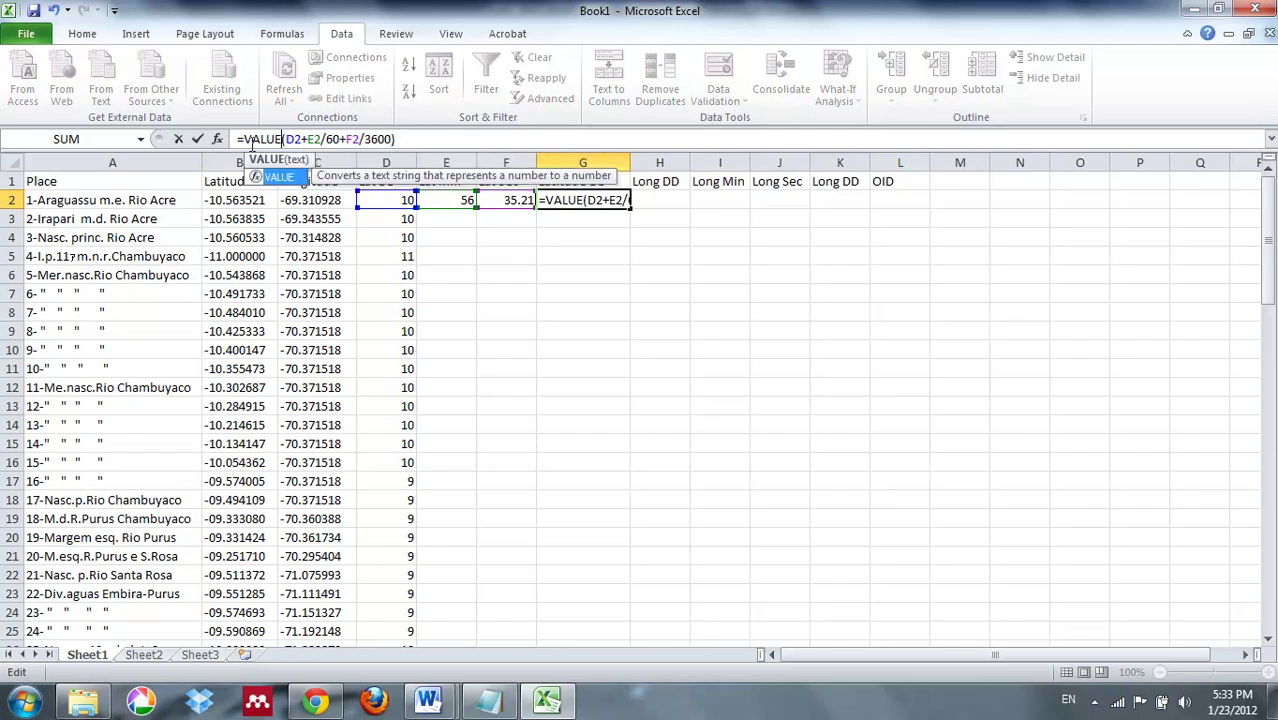
click(417, 138)
text(*)
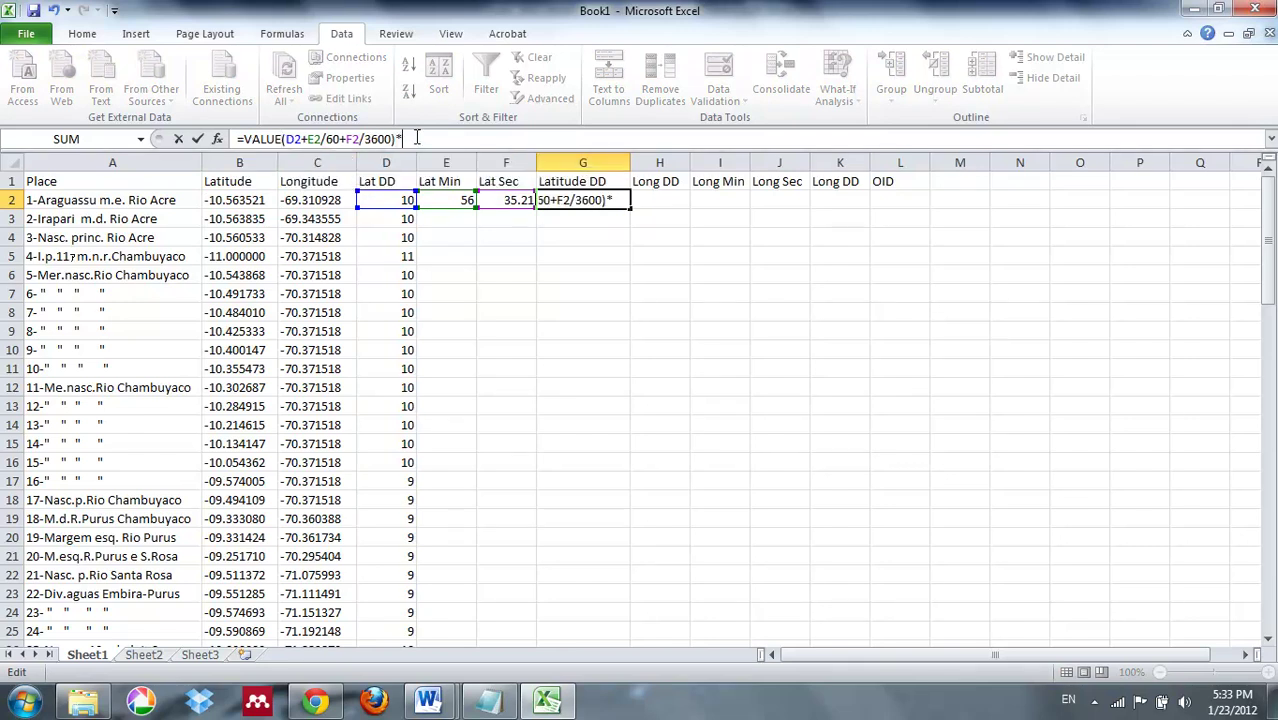
text(-1)
key(Return)
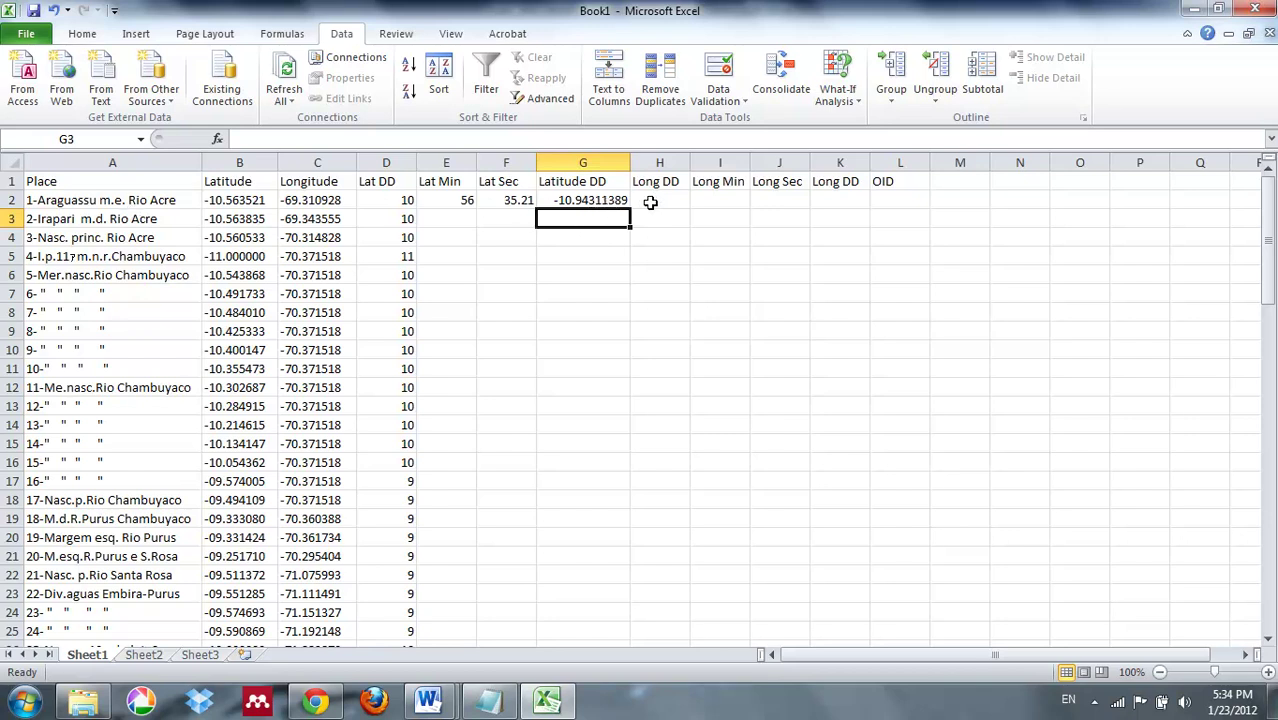
Fill the Lat Min formula from E2 down column E to the last data row
click(456, 202)
drag(477, 207, 448, 609)
scroll(587, 351, up, 6)
scroll(587, 351, up, 16)
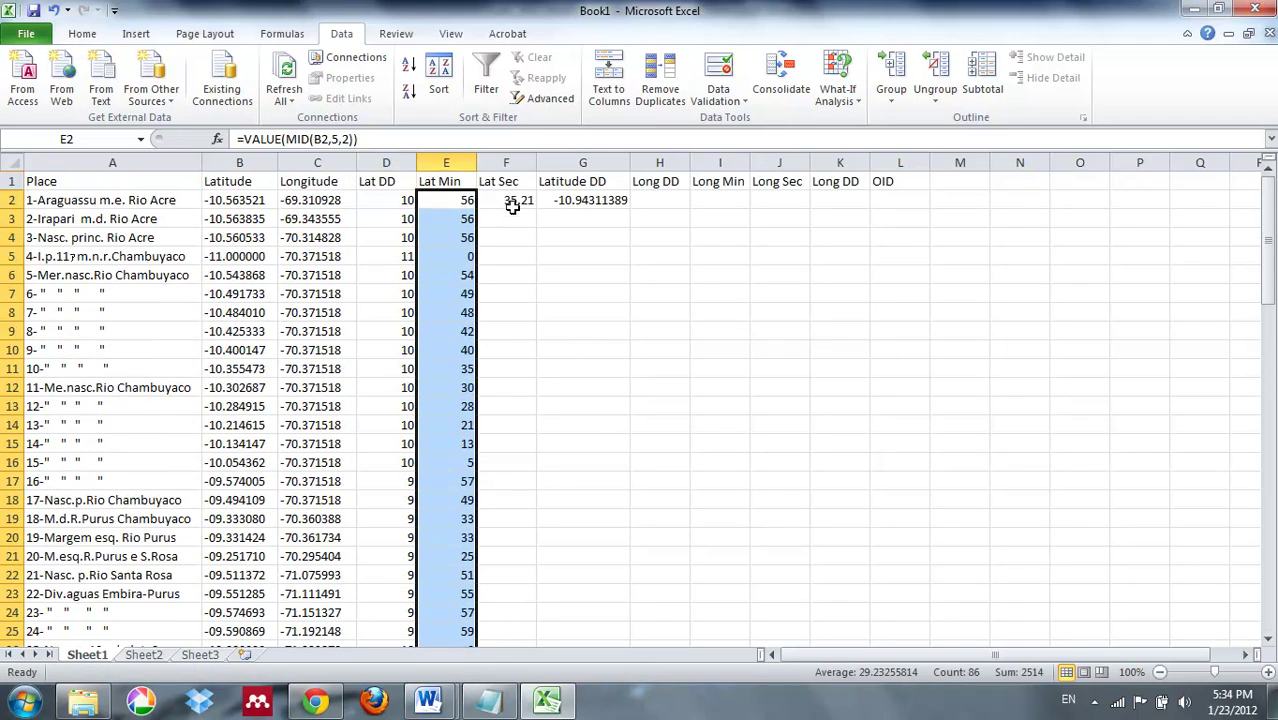
Fill the Lat Sec formula from F2 down column F to the last data row
click(512, 207)
drag(536, 209, 537, 620)
click(517, 612)
click(527, 593)
scroll(533, 478, up, 8)
scroll(533, 478, up, 13)
Fill the Latitude DD formula from G2 down column G to row 87
click(577, 205)
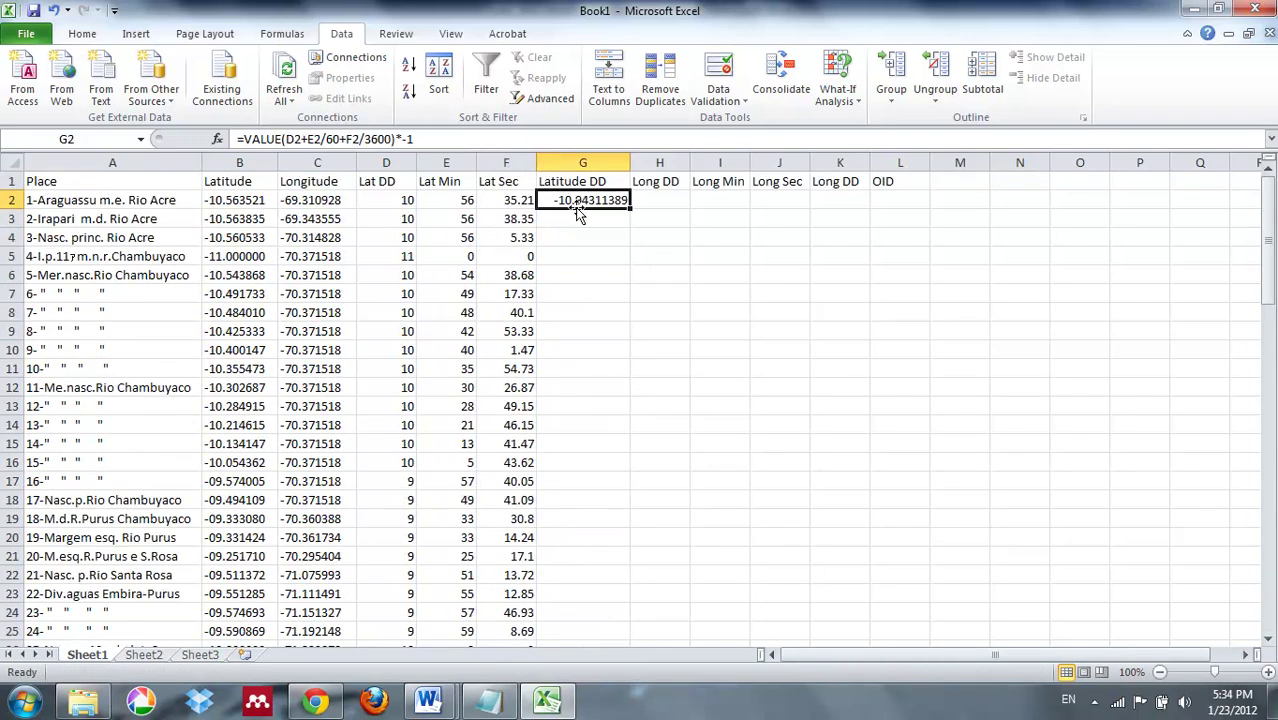
drag(630, 207, 656, 615)
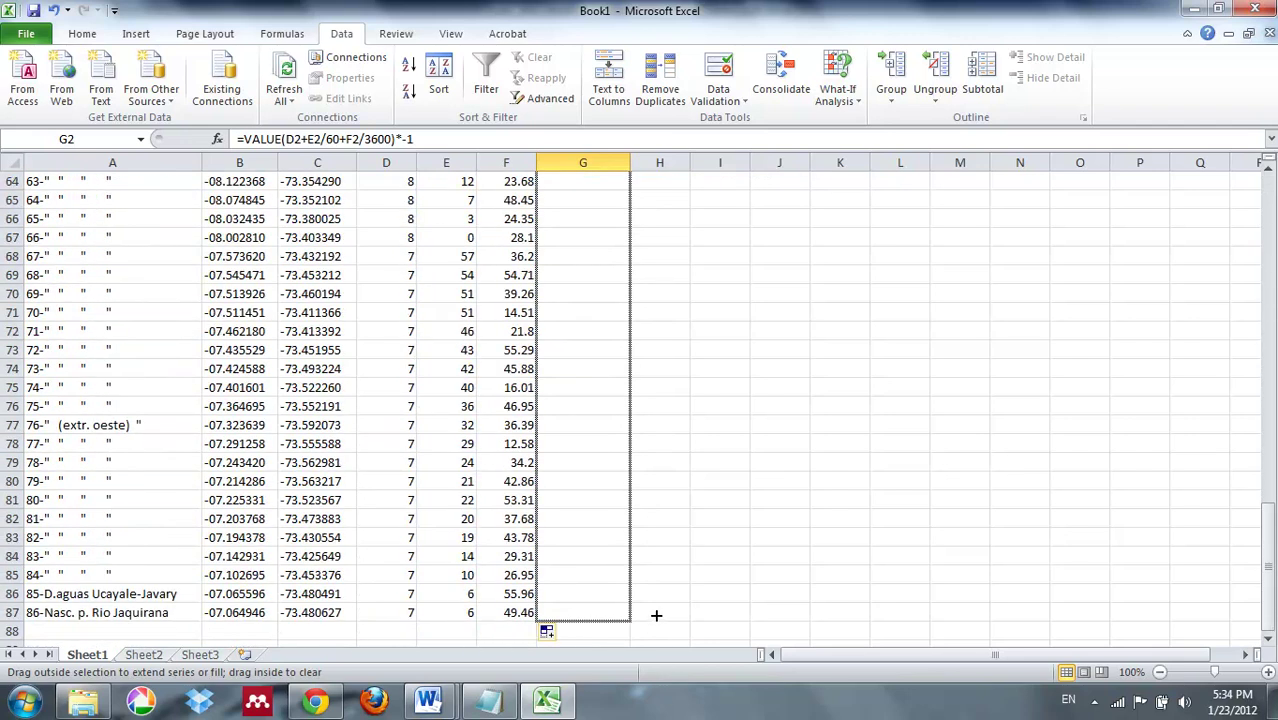
scroll(638, 455, up, 20)
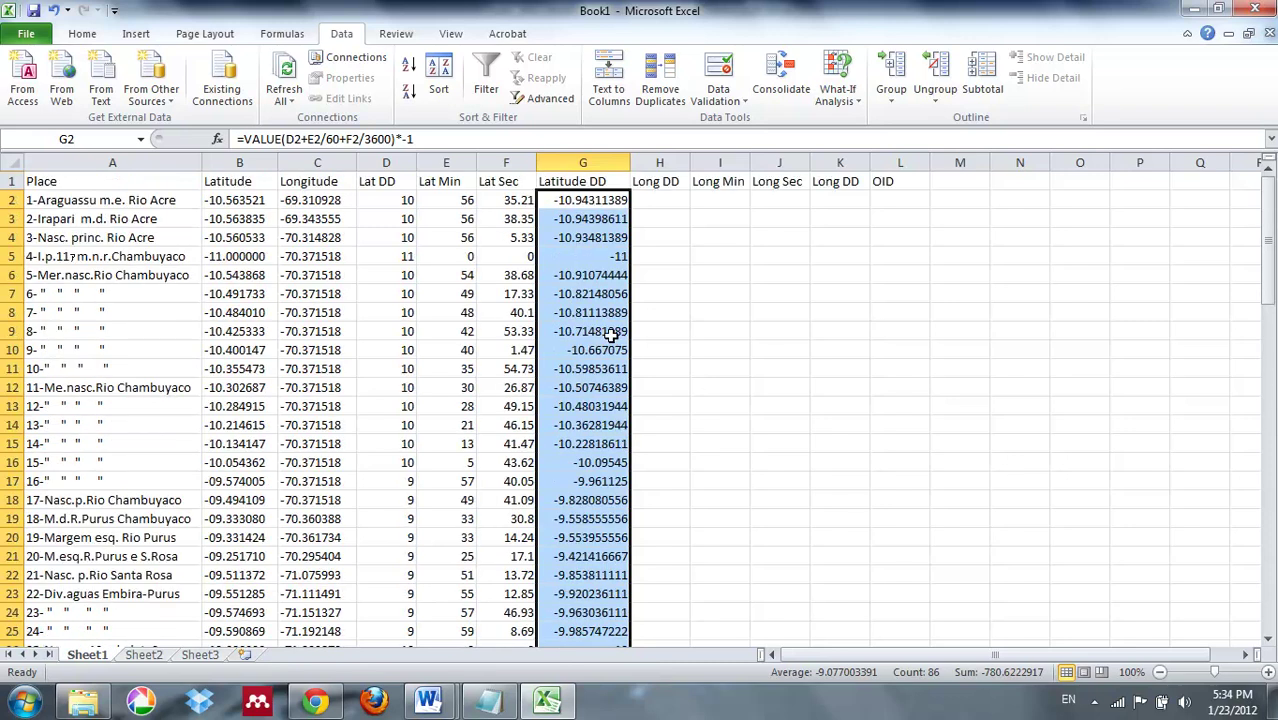
scroll(614, 336, down, 5)
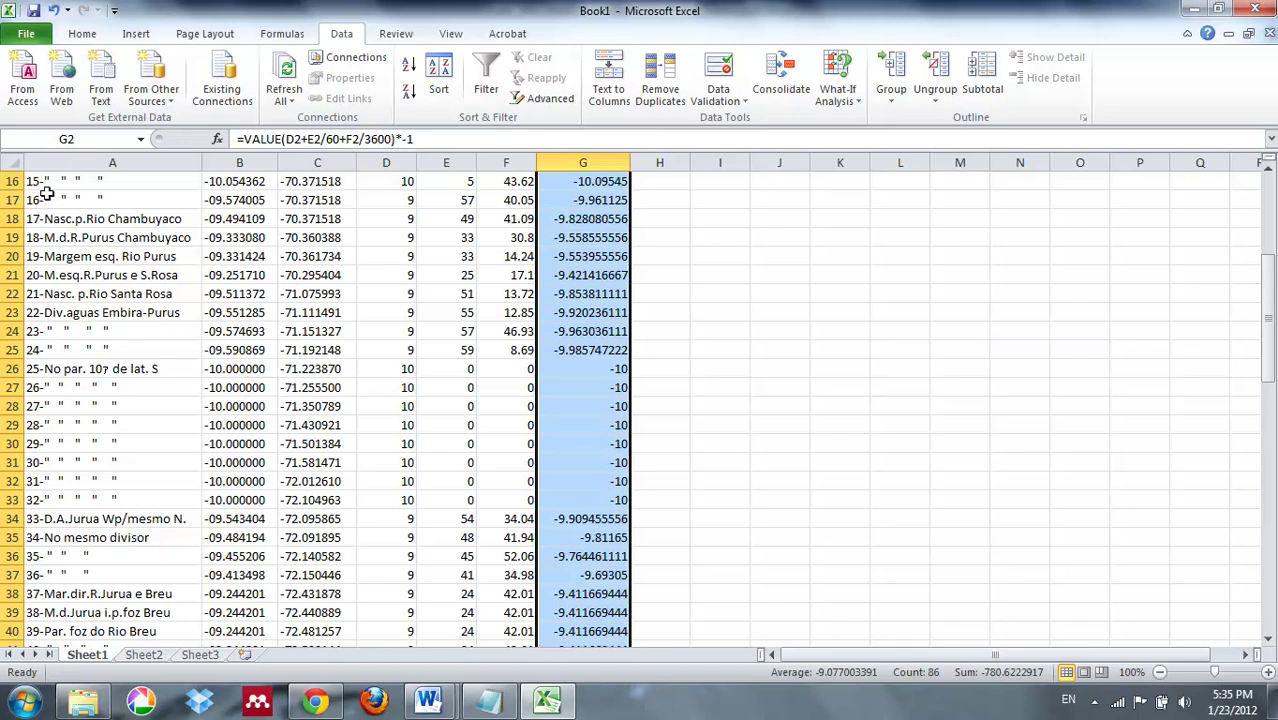
mouse_move(45, 196)
mouse_down()
mouse_move(58, 343)
mouse_move(40, 612)
mouse_move(61, 646)
mouse_up()
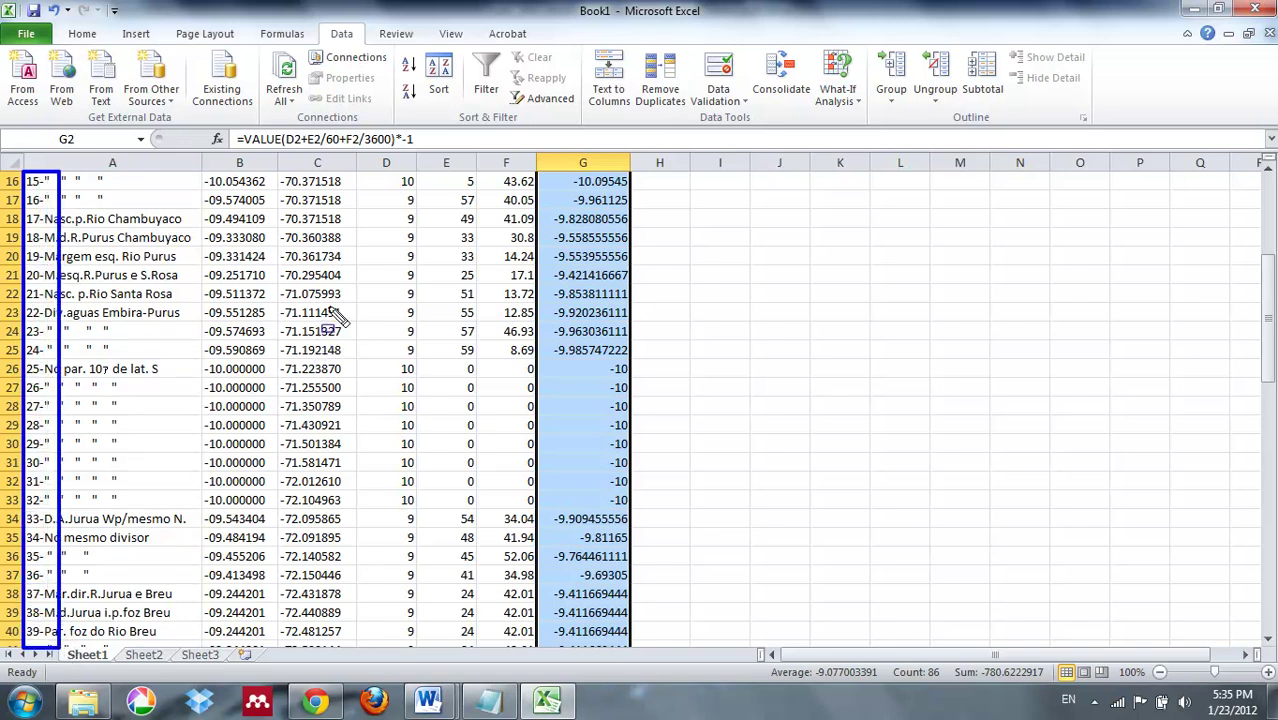
mouse_move(388, 174)
mouse_down()
mouse_move(414, 180)
mouse_move(450, 478)
mouse_move(414, 546)
mouse_move(426, 648)
mouse_up()
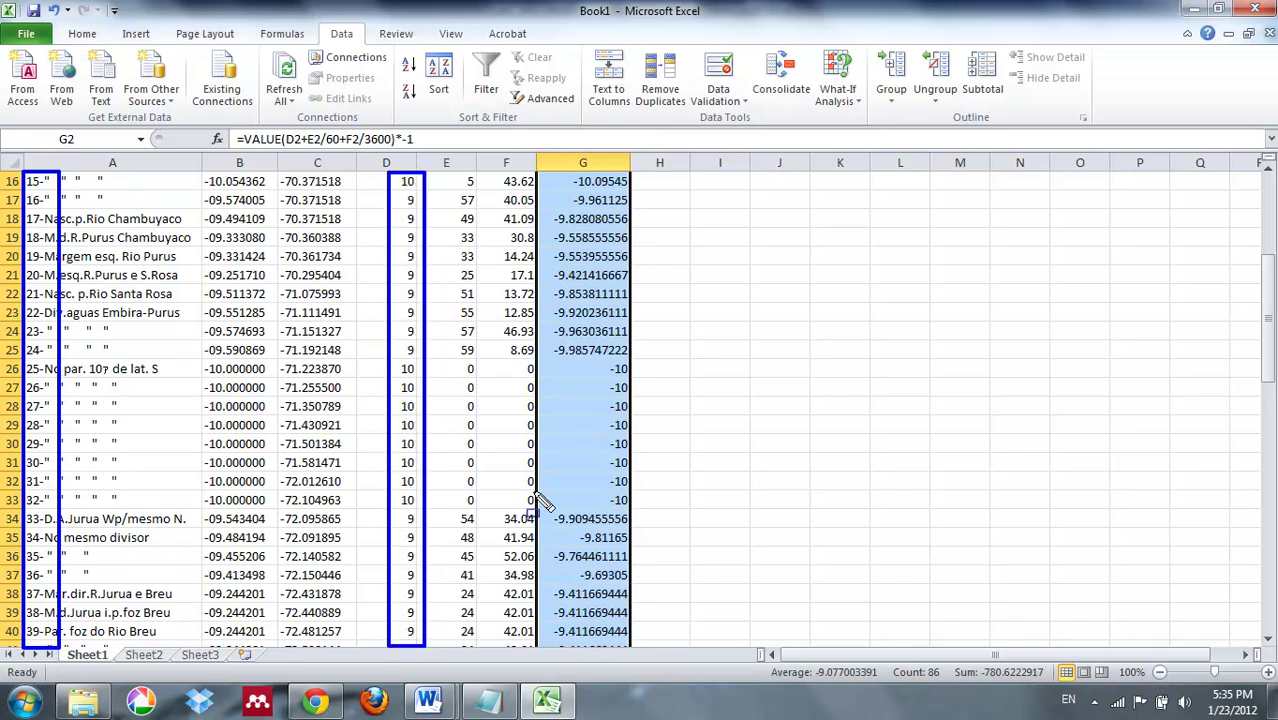
key(Escape)
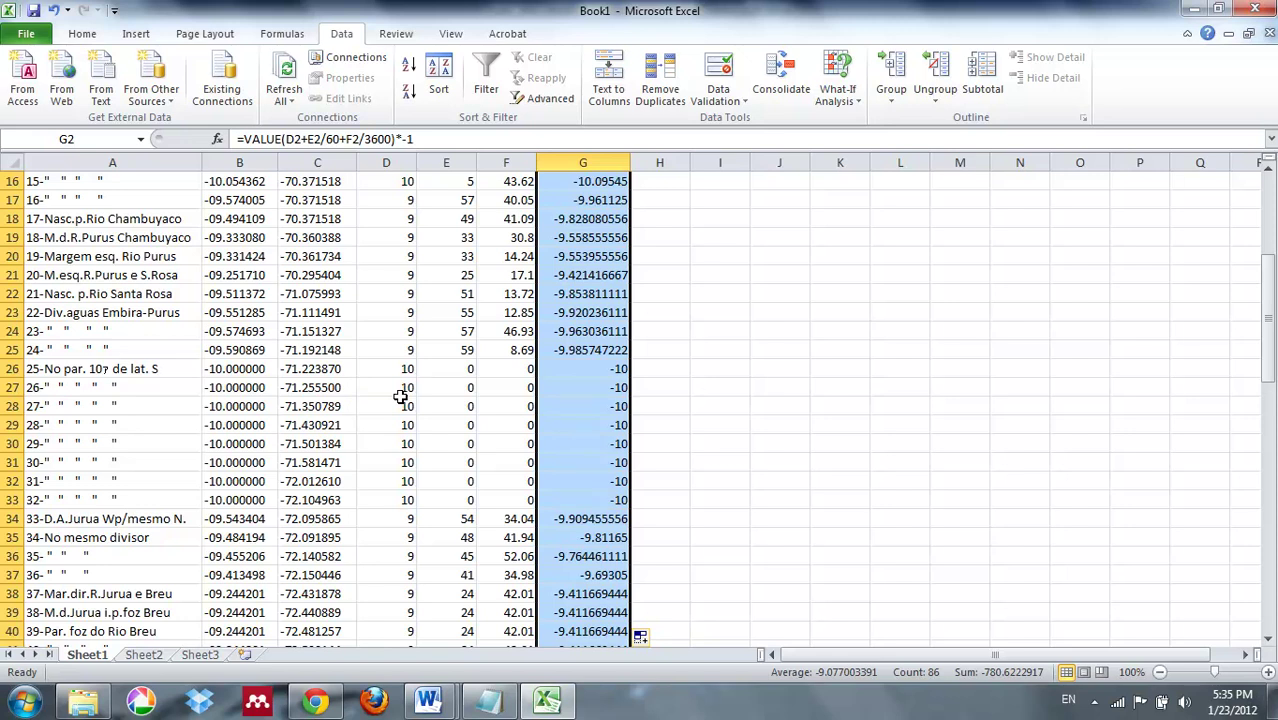
scroll(395, 390, up, 5)
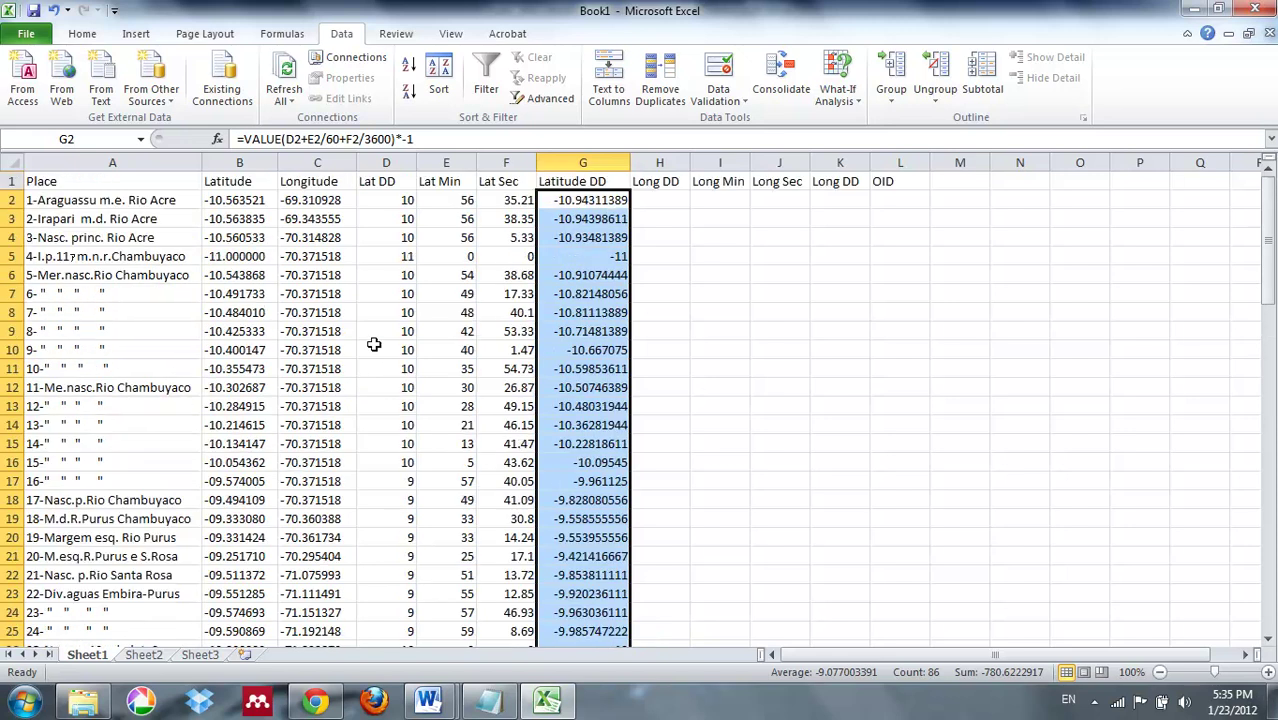
Extract the longitude degrees of the first data row into H2 with the formula =VALUE(MID(C2,2,2))
click(652, 205)
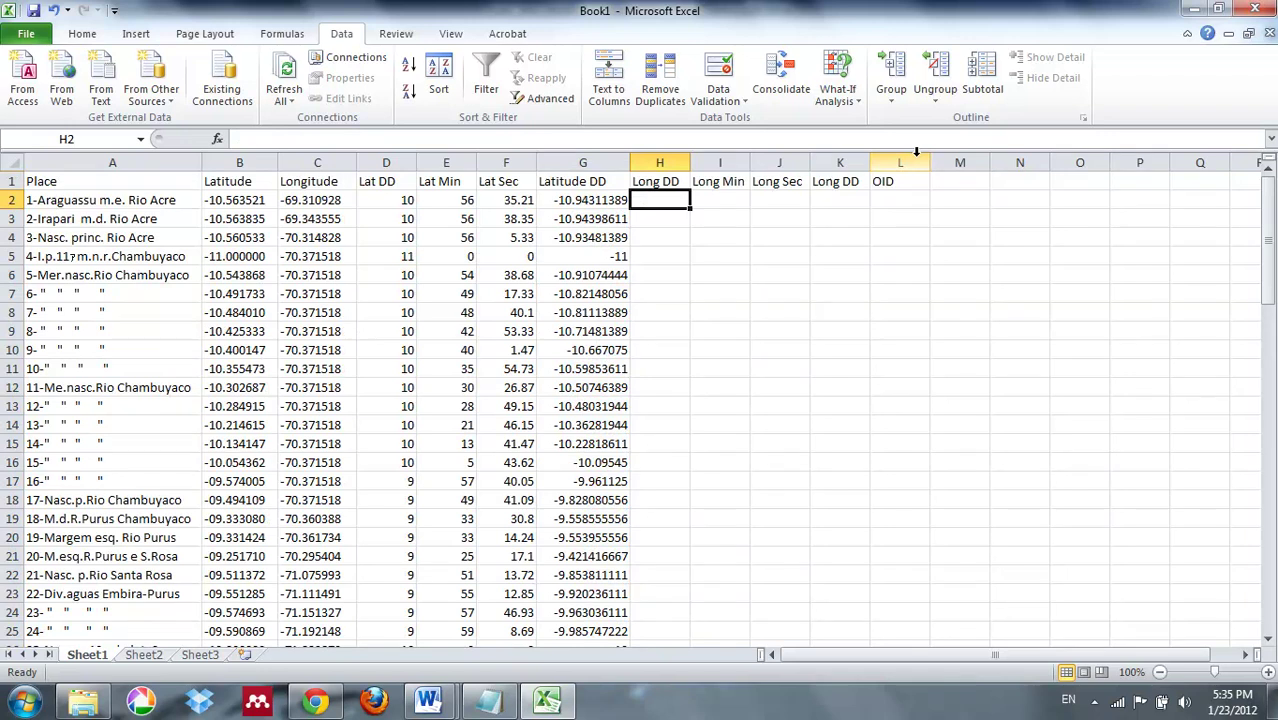
text(=)
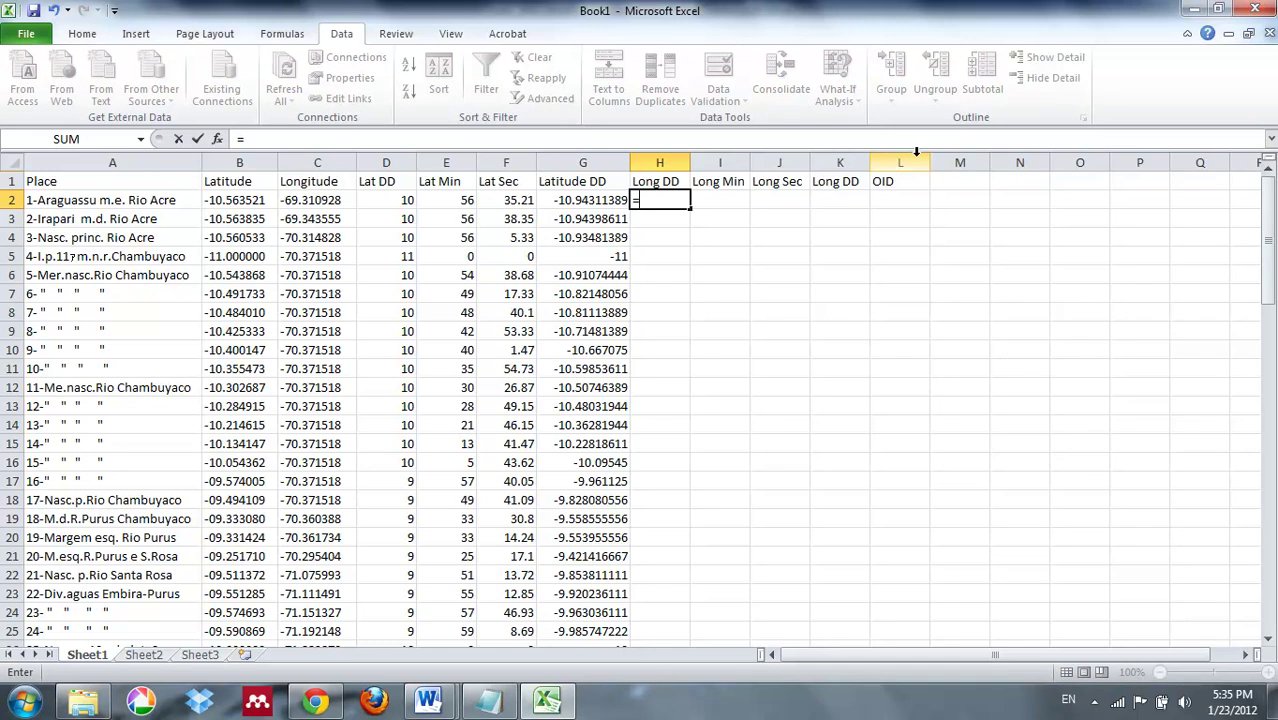
text(VALUE()
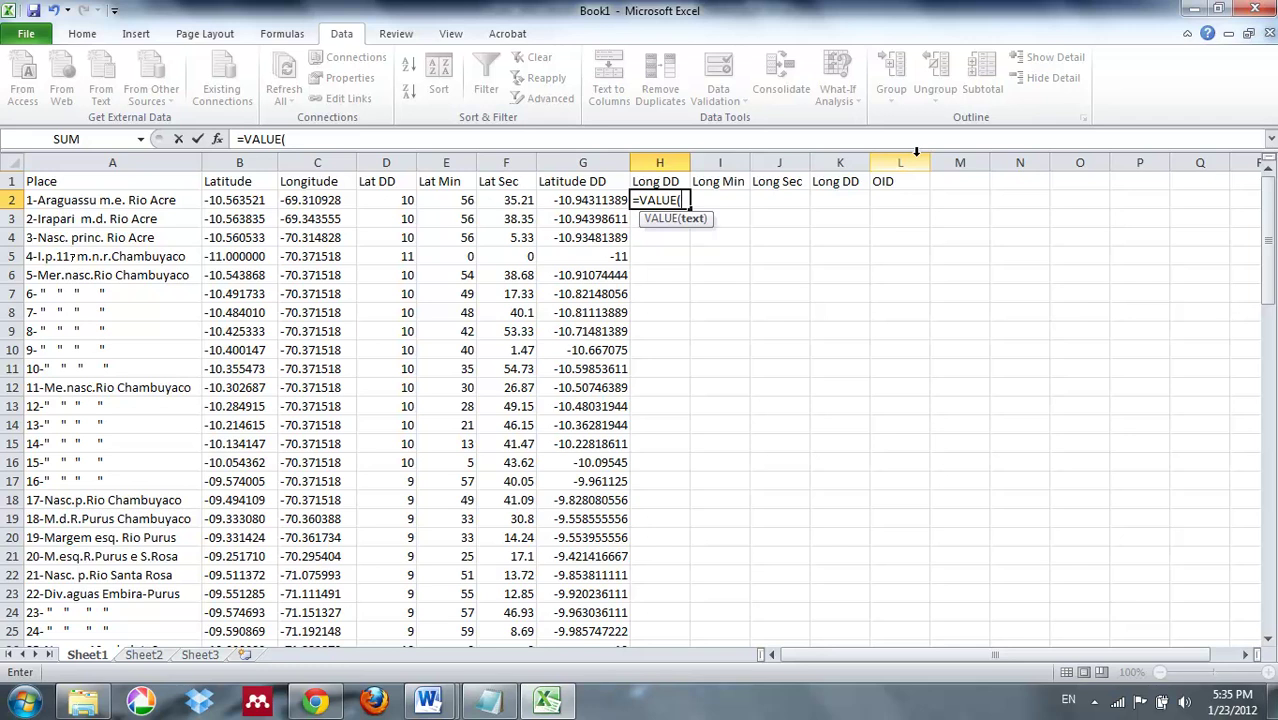
text(MI)
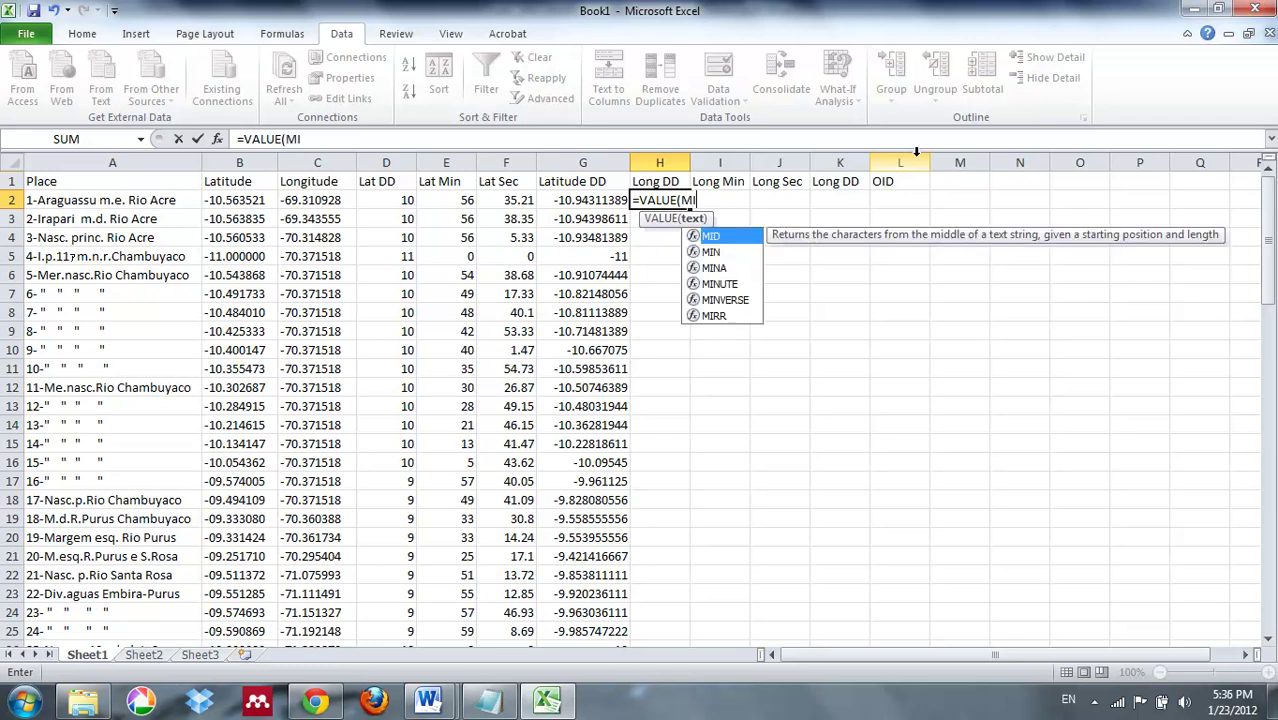
text(D(c2,2,2)
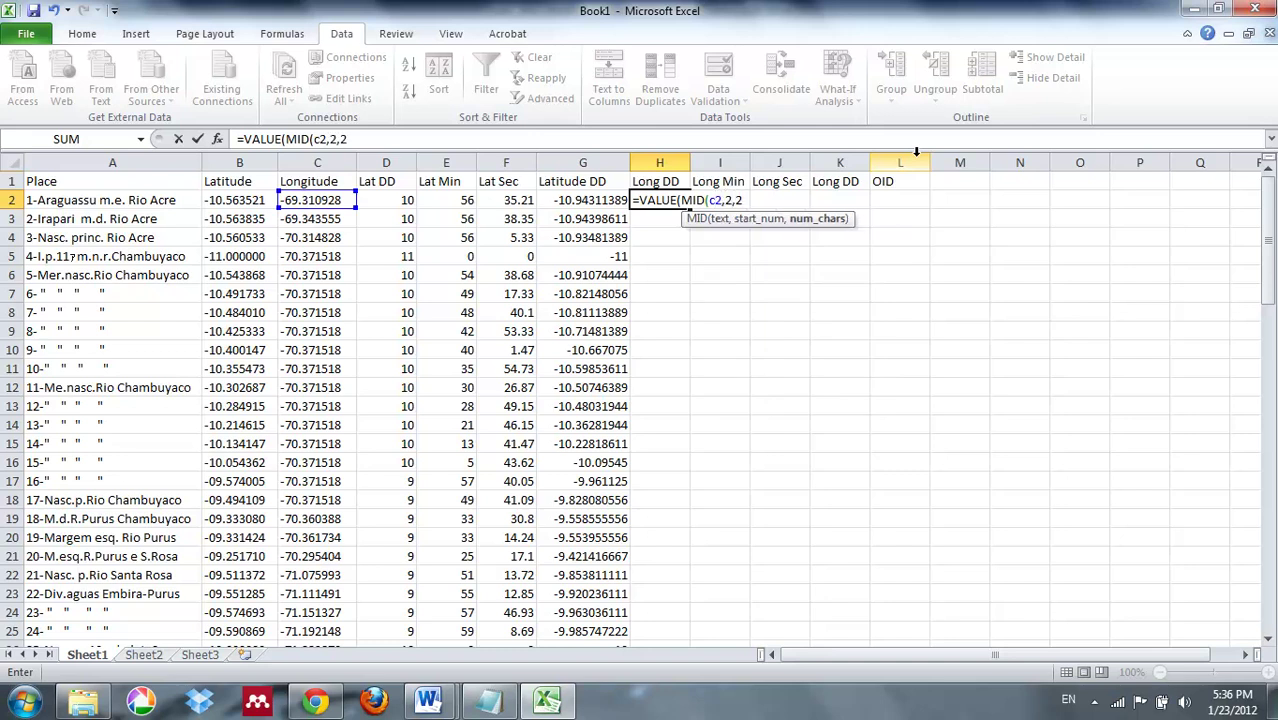
text()))
key(Return)
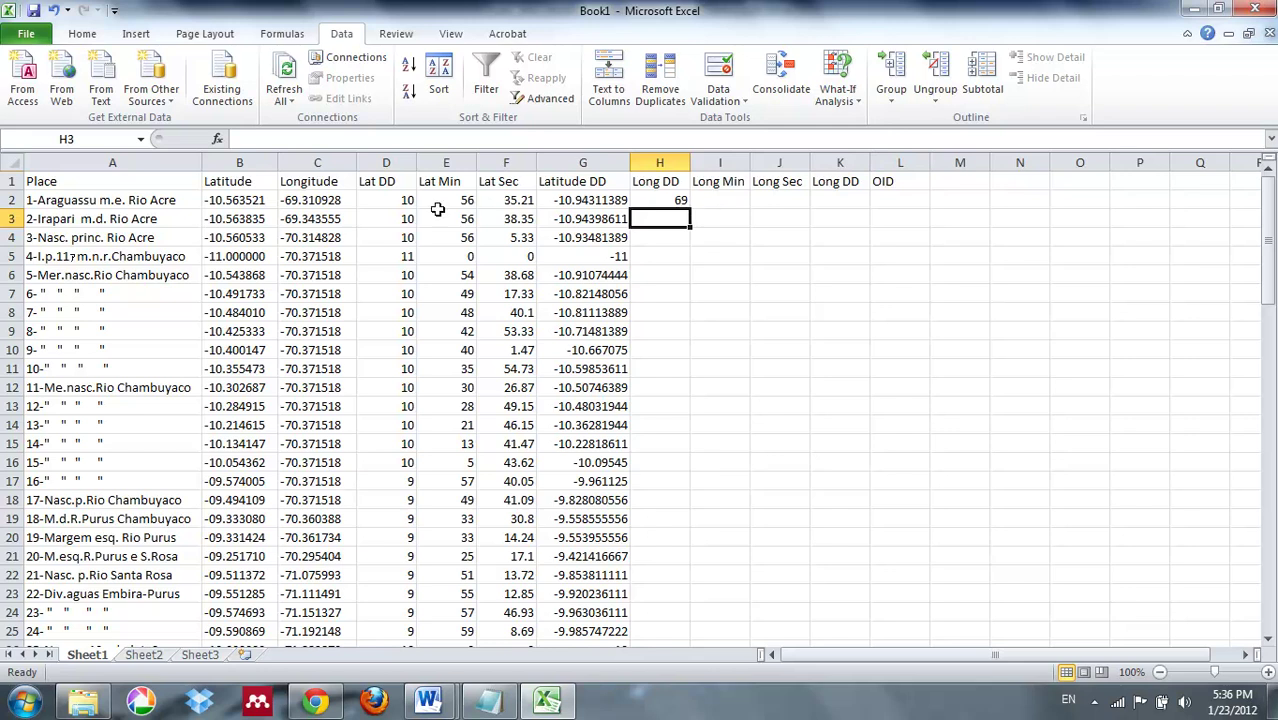
Extract the longitude minutes of the first data row into I2 with the formula =VALUE(MID(C2,5,2))
click(718, 204)
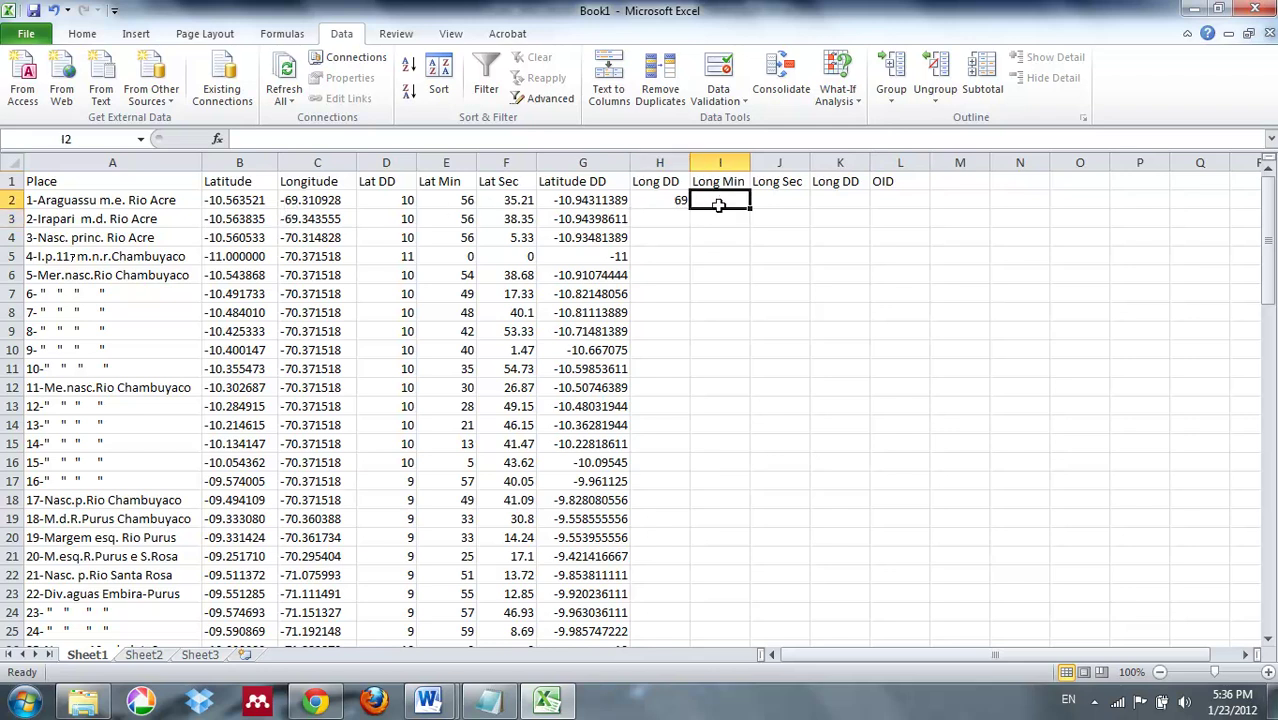
text(=)
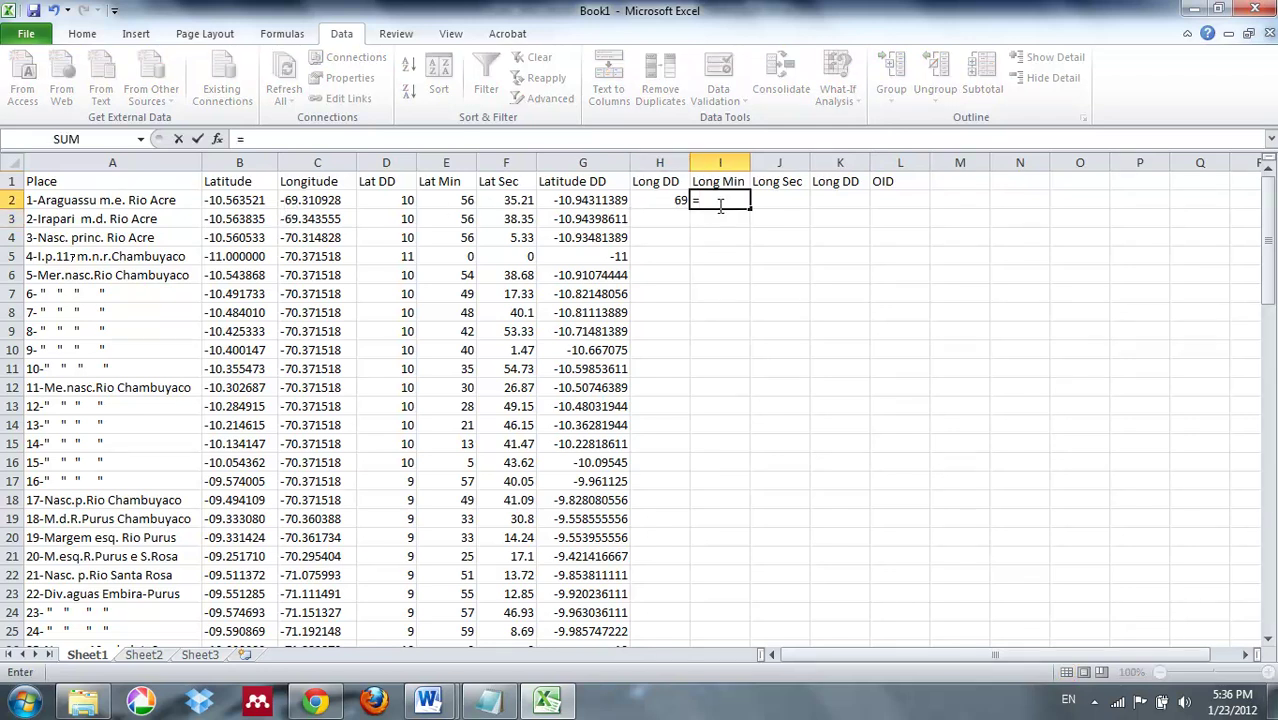
text(value)
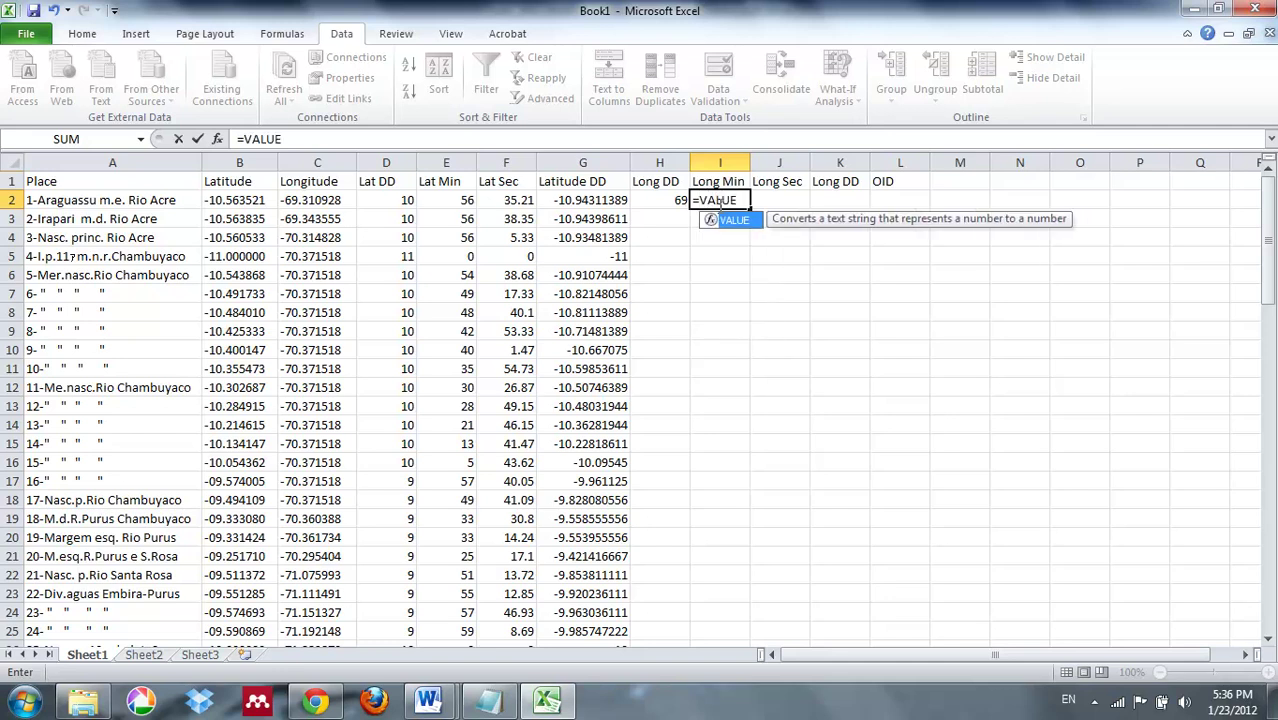
key(Tab)
text(mid)
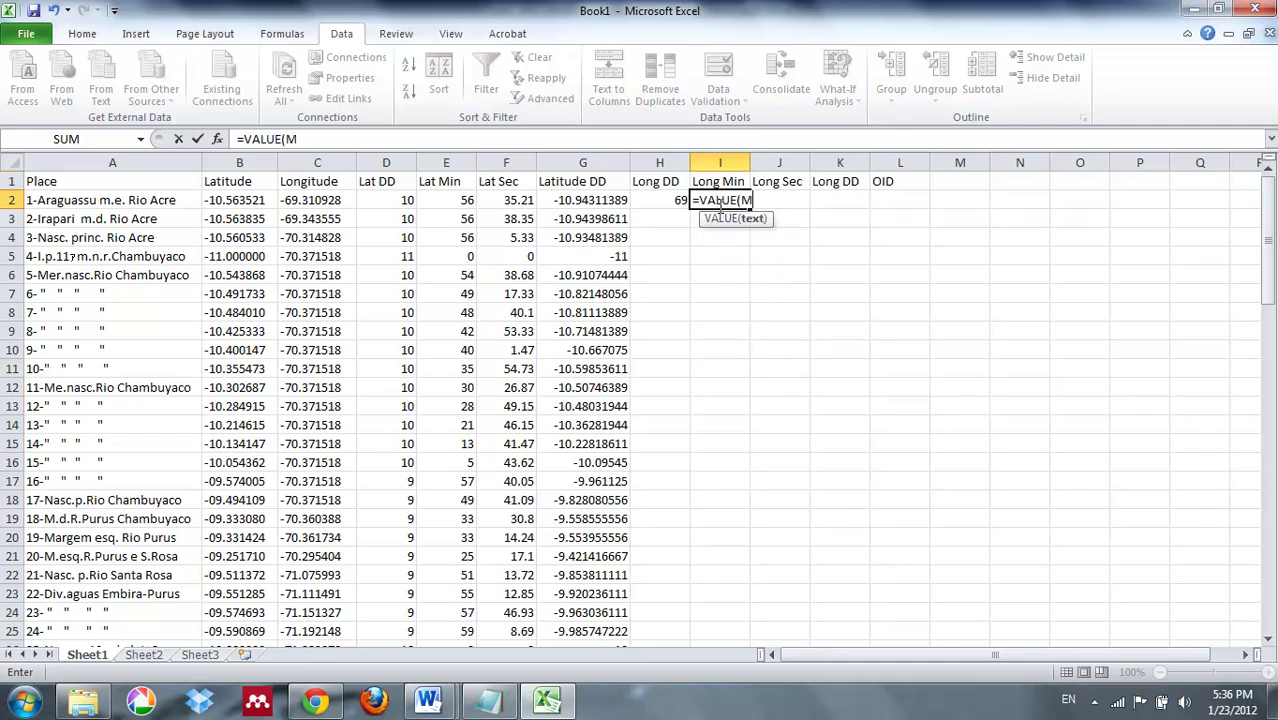
key(Tab)
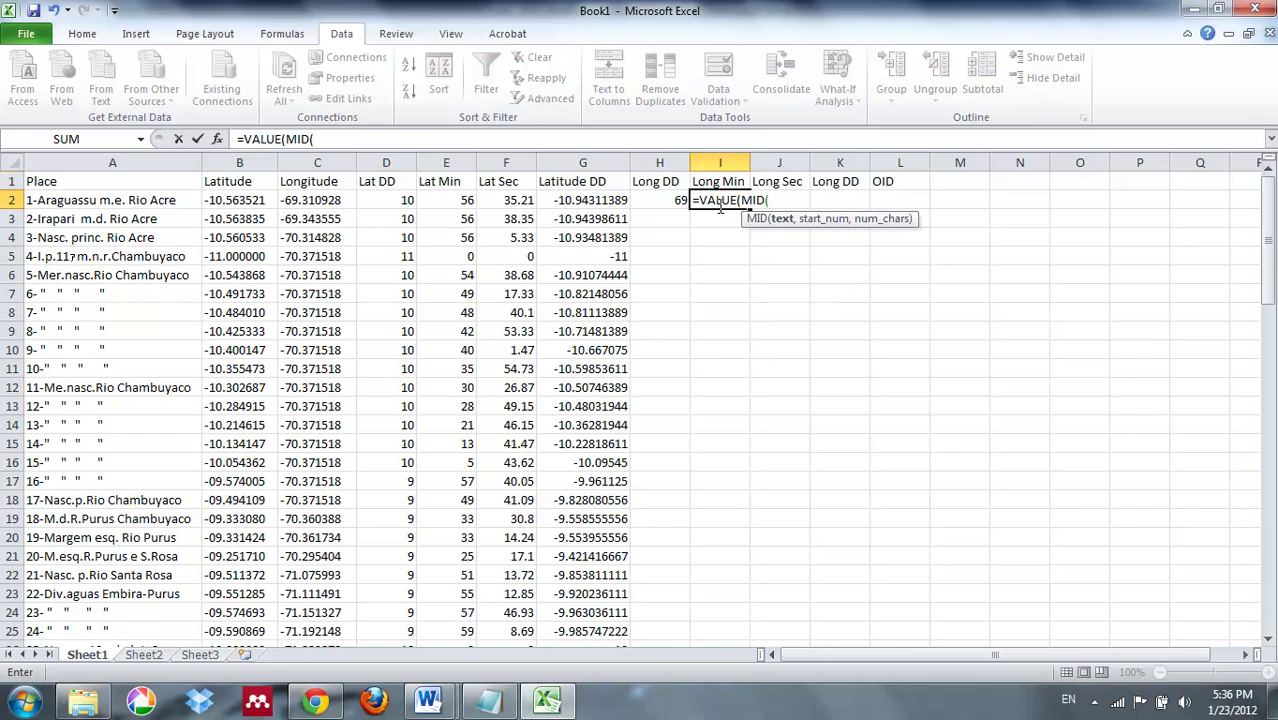
text(c2,)
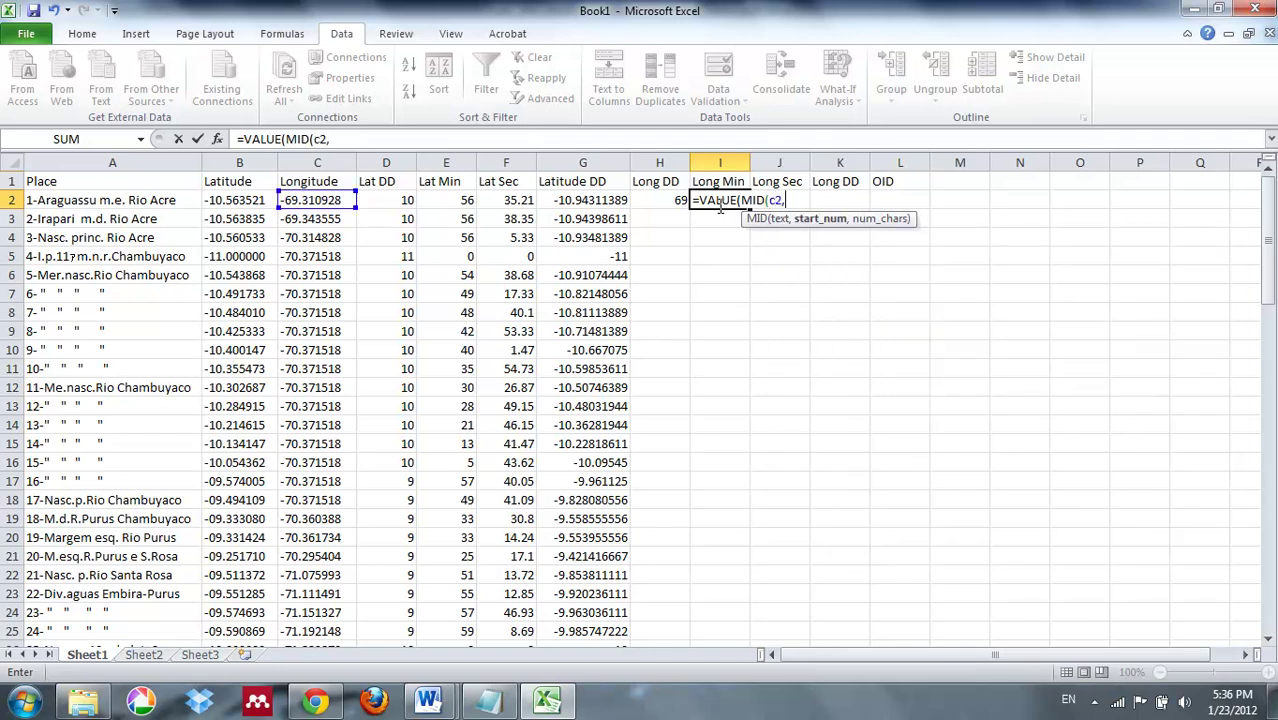
text(5,2)))
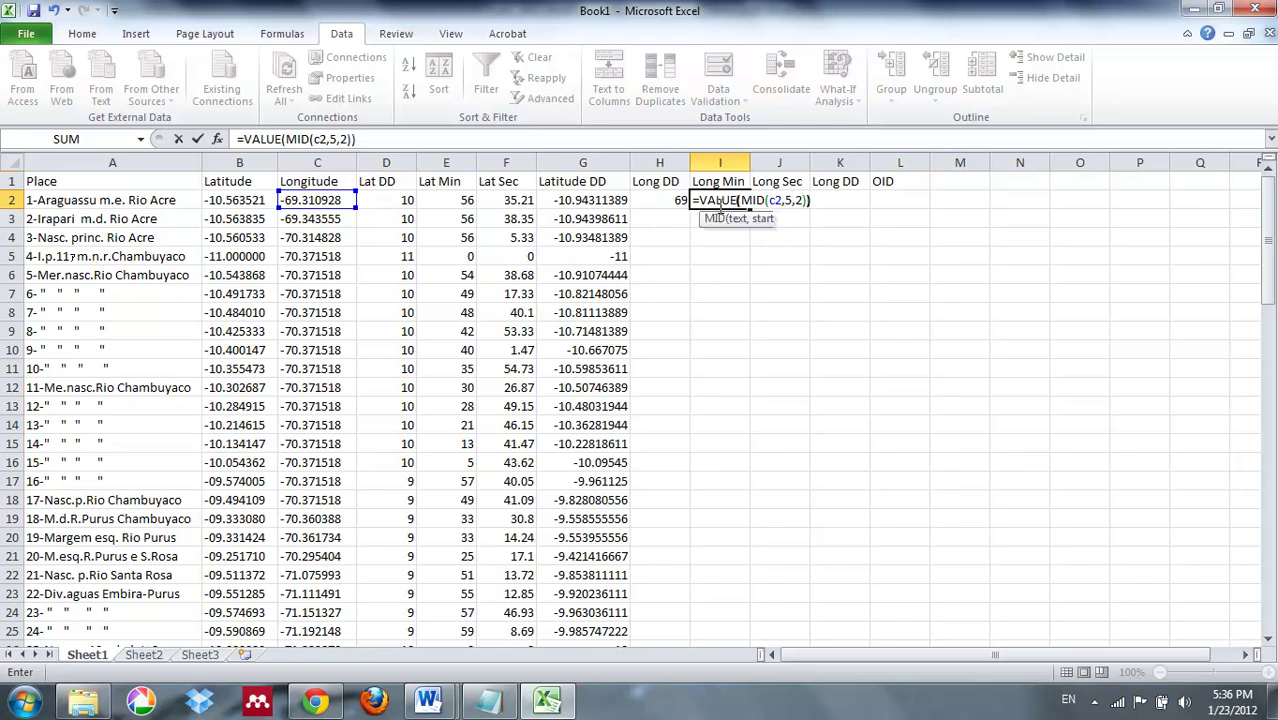
key(Return)
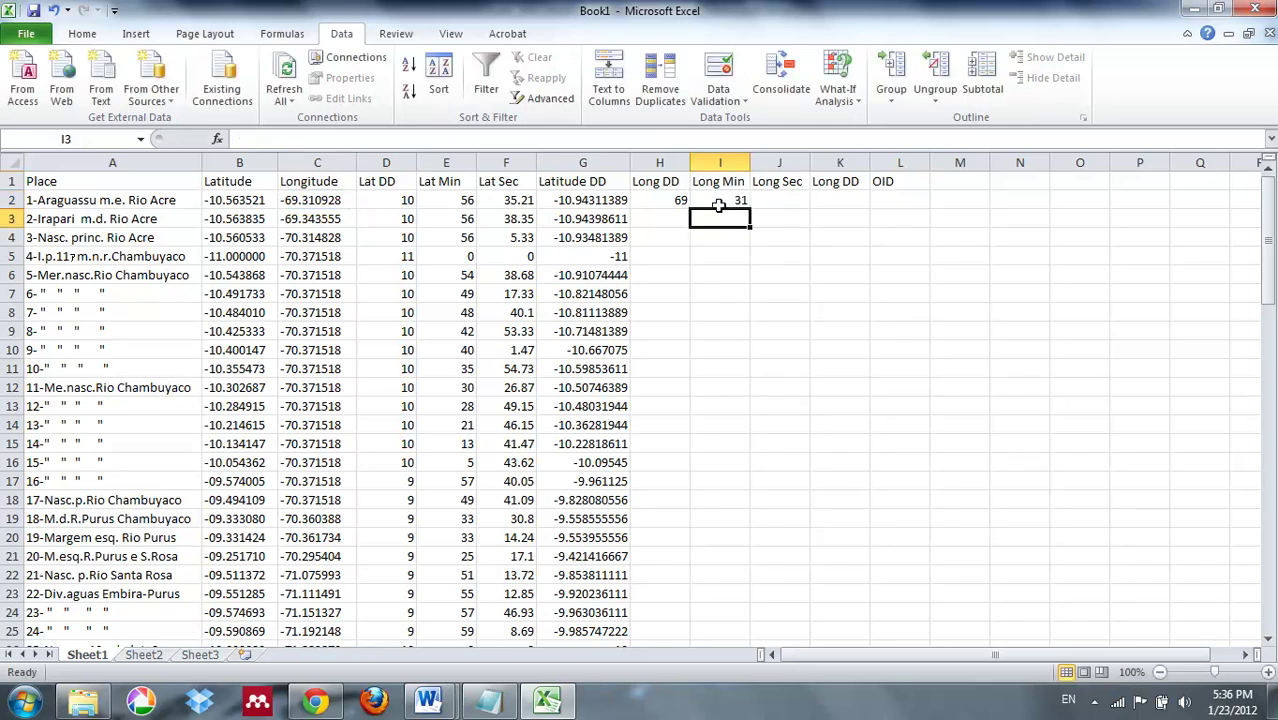
Build the longitude seconds with two decimals in J2 using =VALUE(MID(C2,7,2)&"."&MID(C2,9,2))
click(785, 198)
text(=)
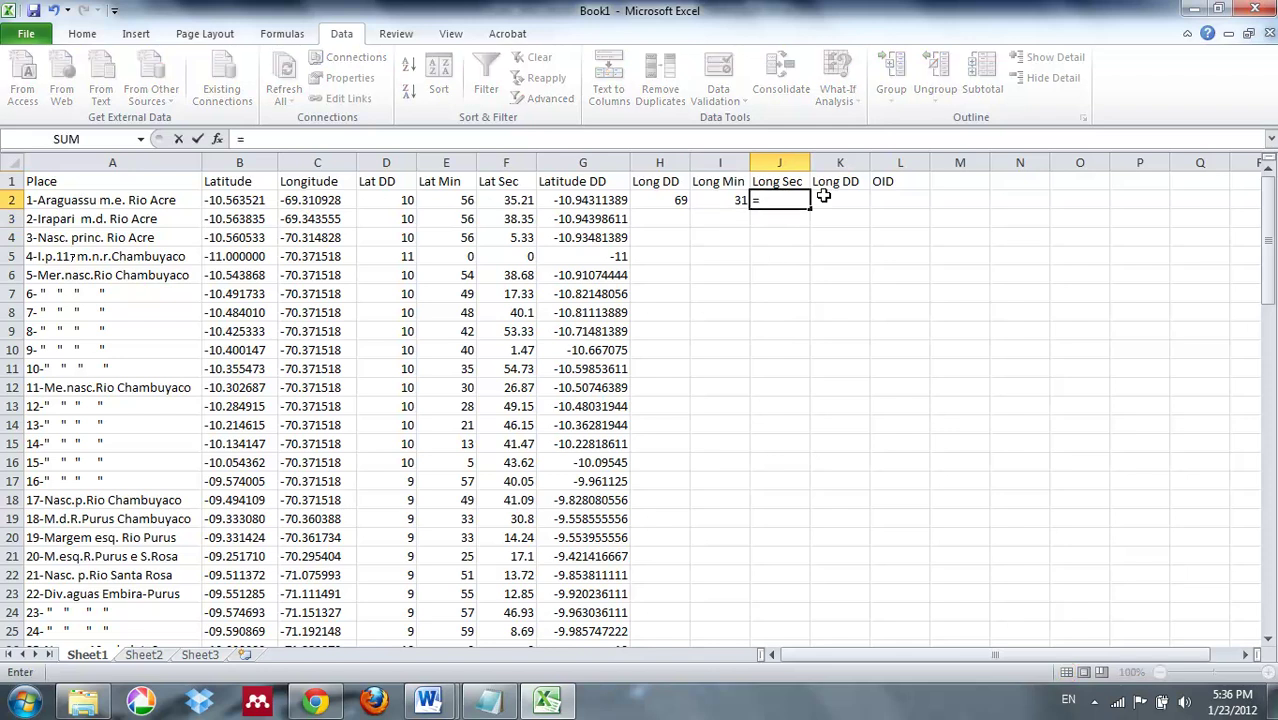
text((value)
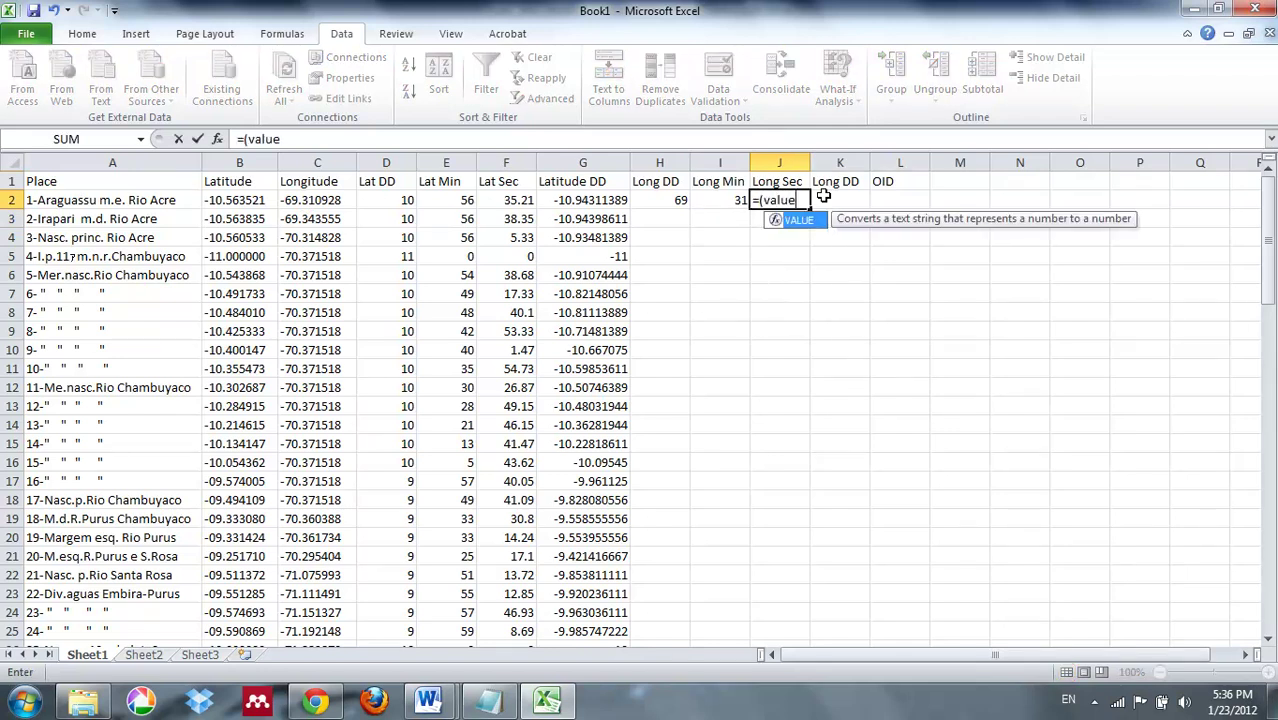
key(BackSpace)
key(BackSpace)
key(BackSpace)
key(BackSpace)
key(BackSpace)
text(VA)
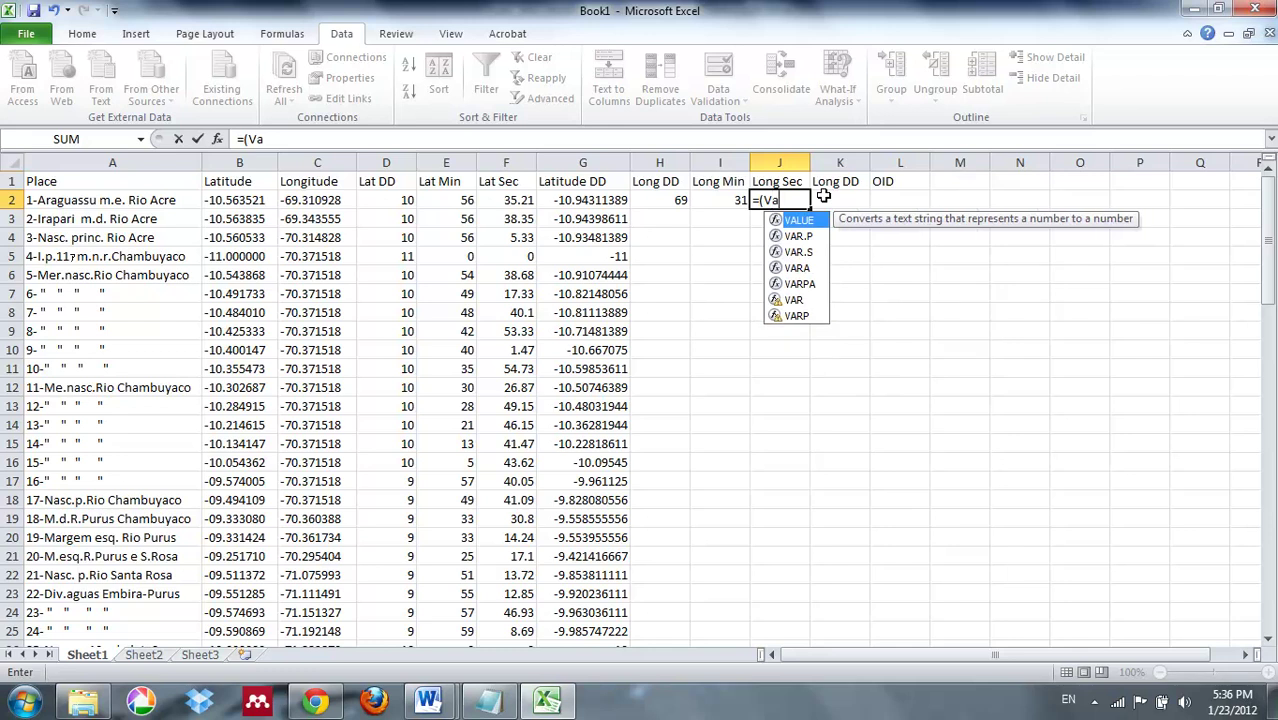
text(LUE()
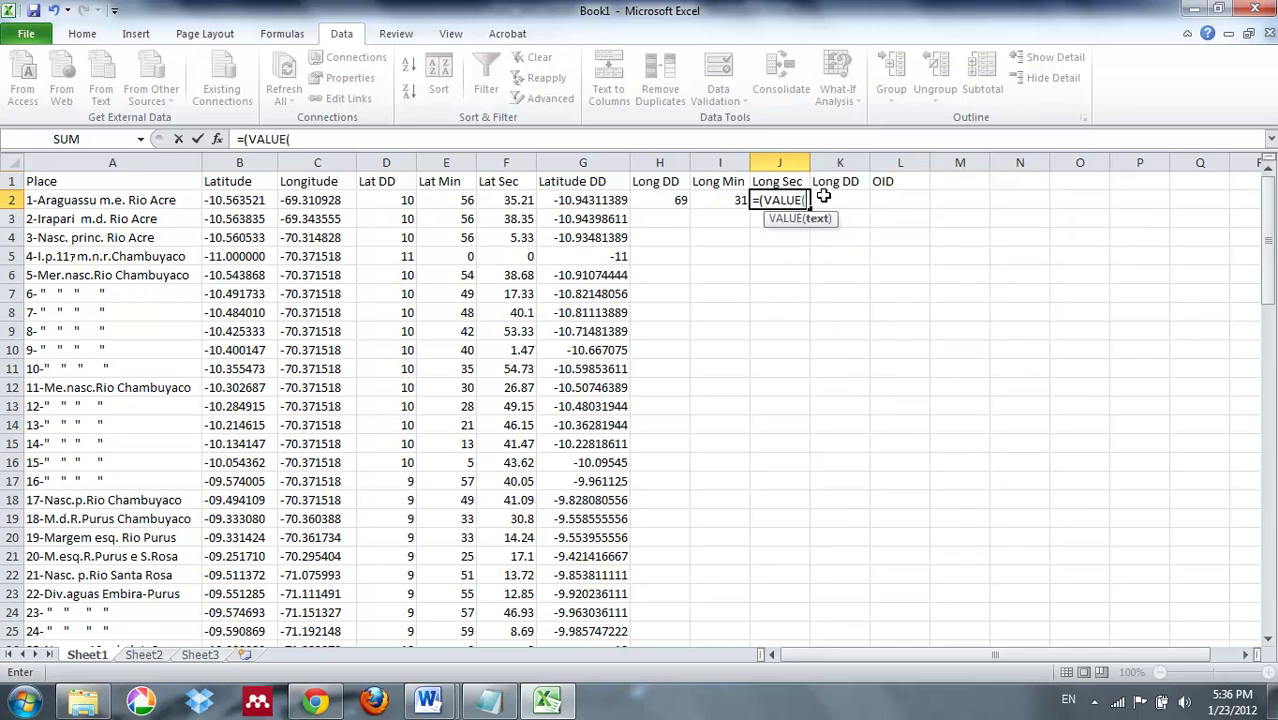
click(762, 200)
key(BackSpace)
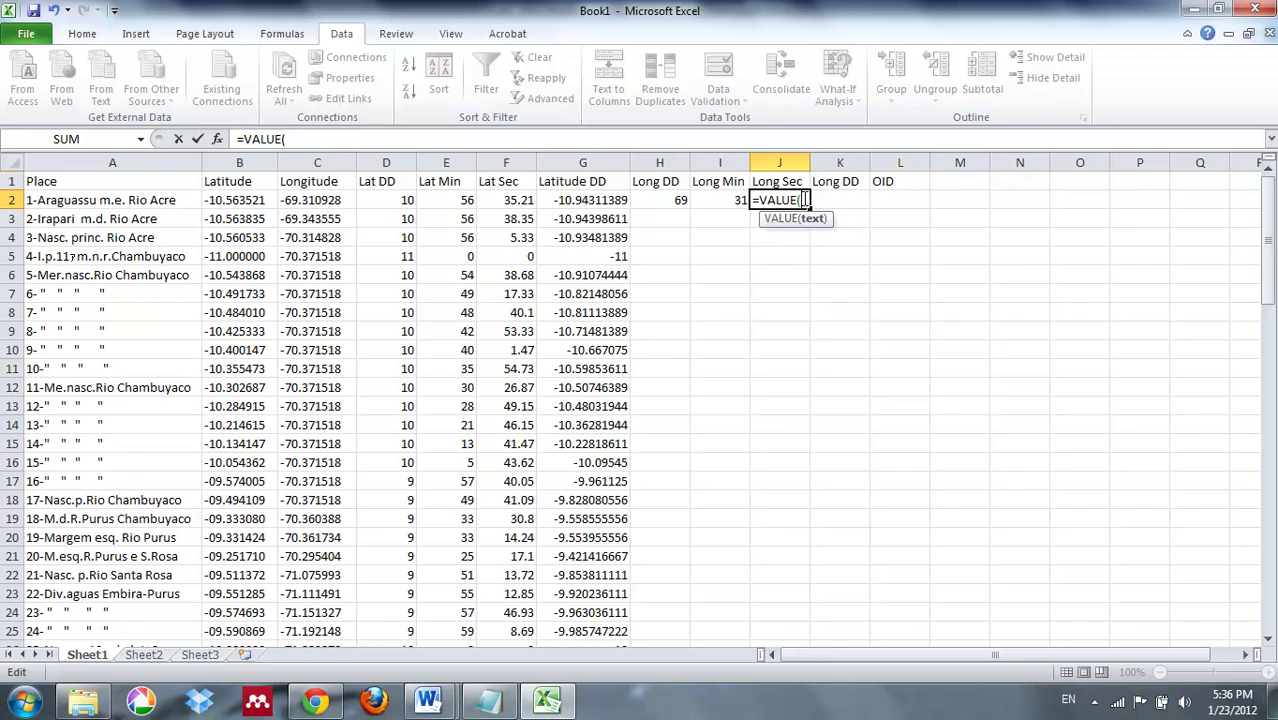
text(MID(c2,)
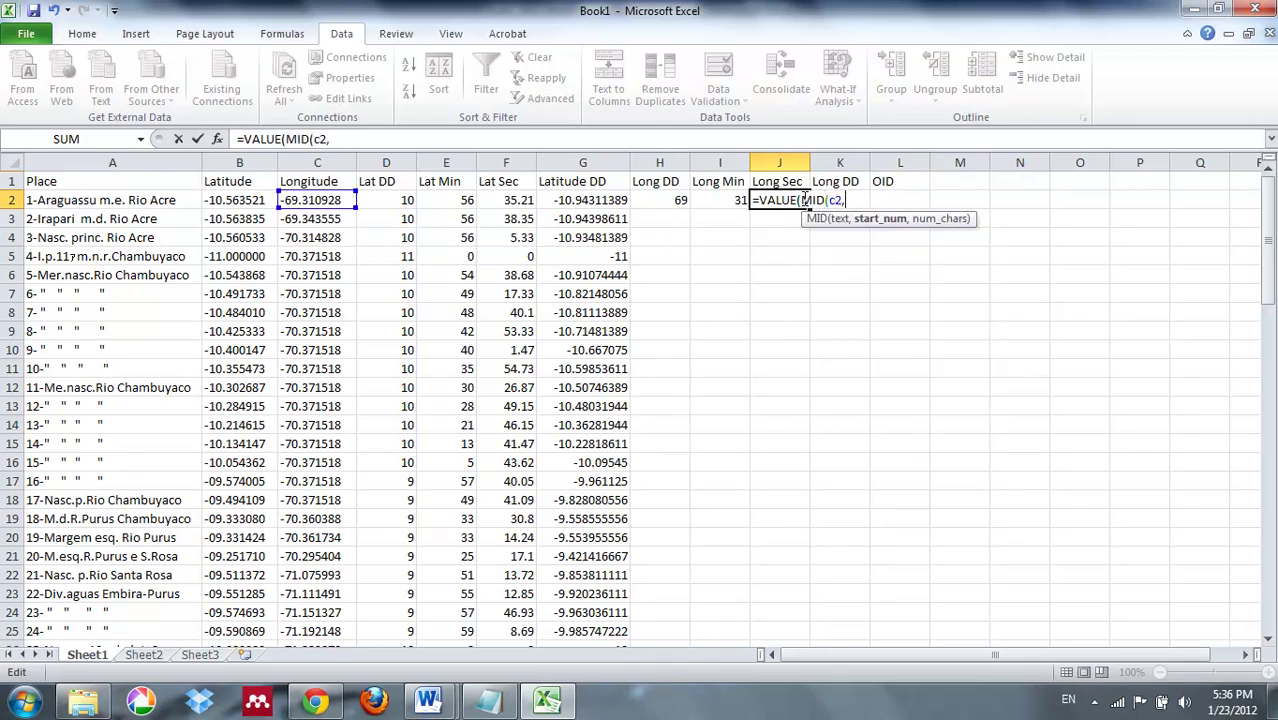
text(7,2)&'.)
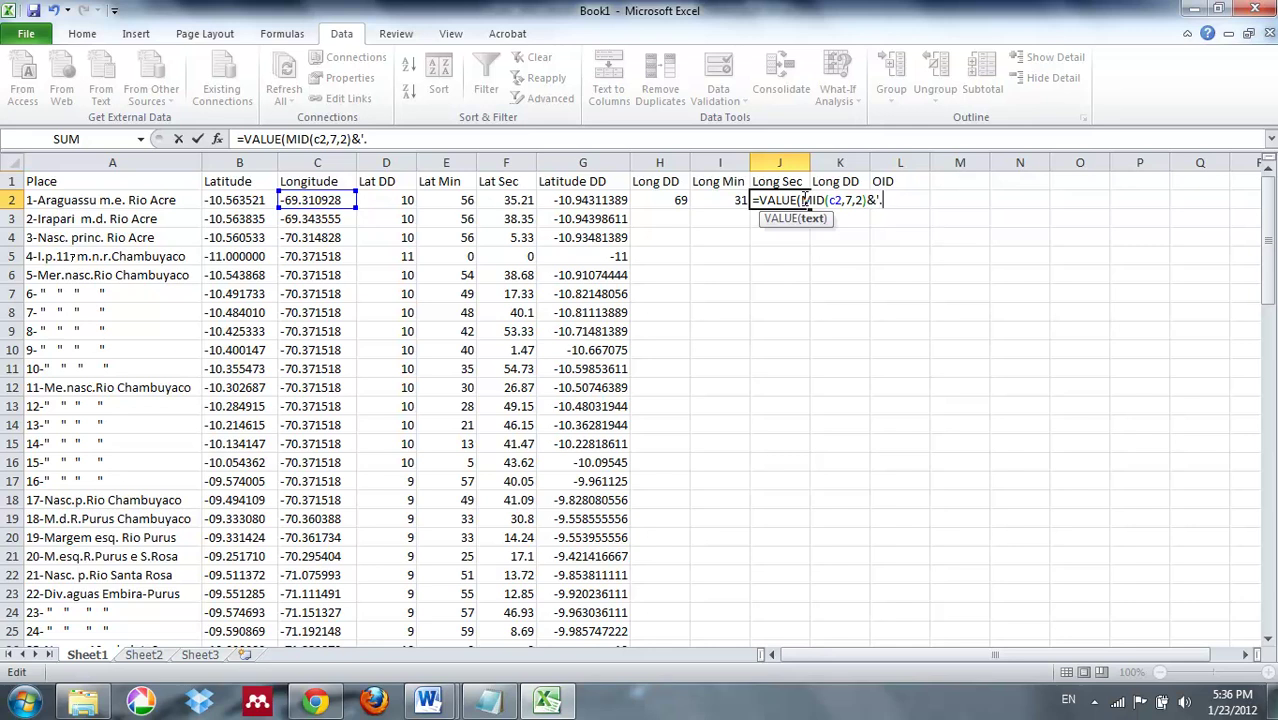
key(BackSpace)
key(BackSpace)
text("."&()
key(BackSpace)
text(MID(C)
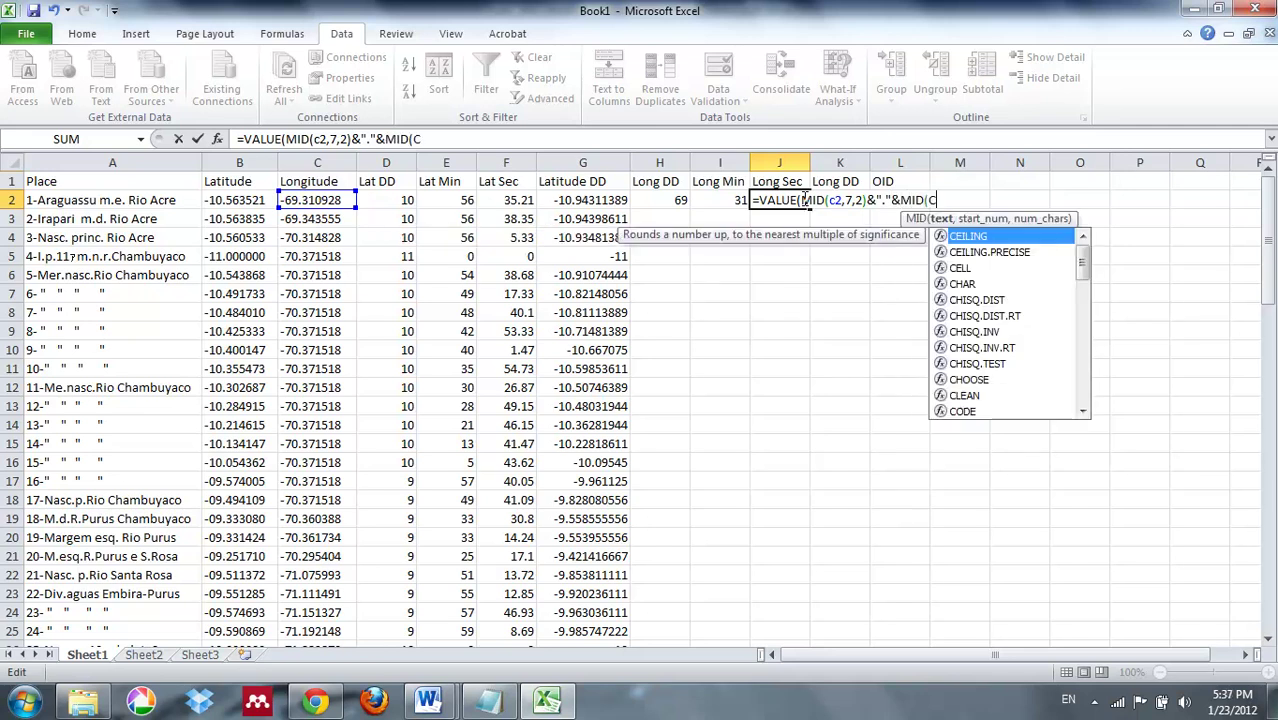
text(2,9,2)))
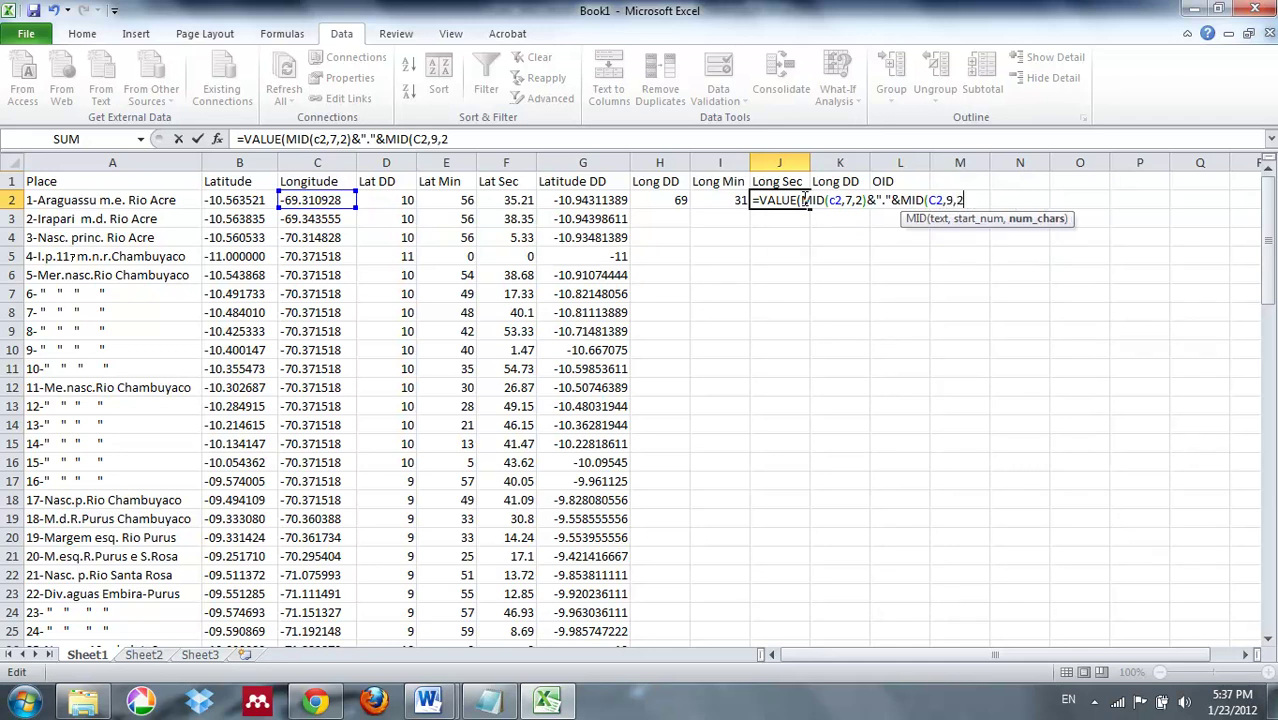
key(Return)
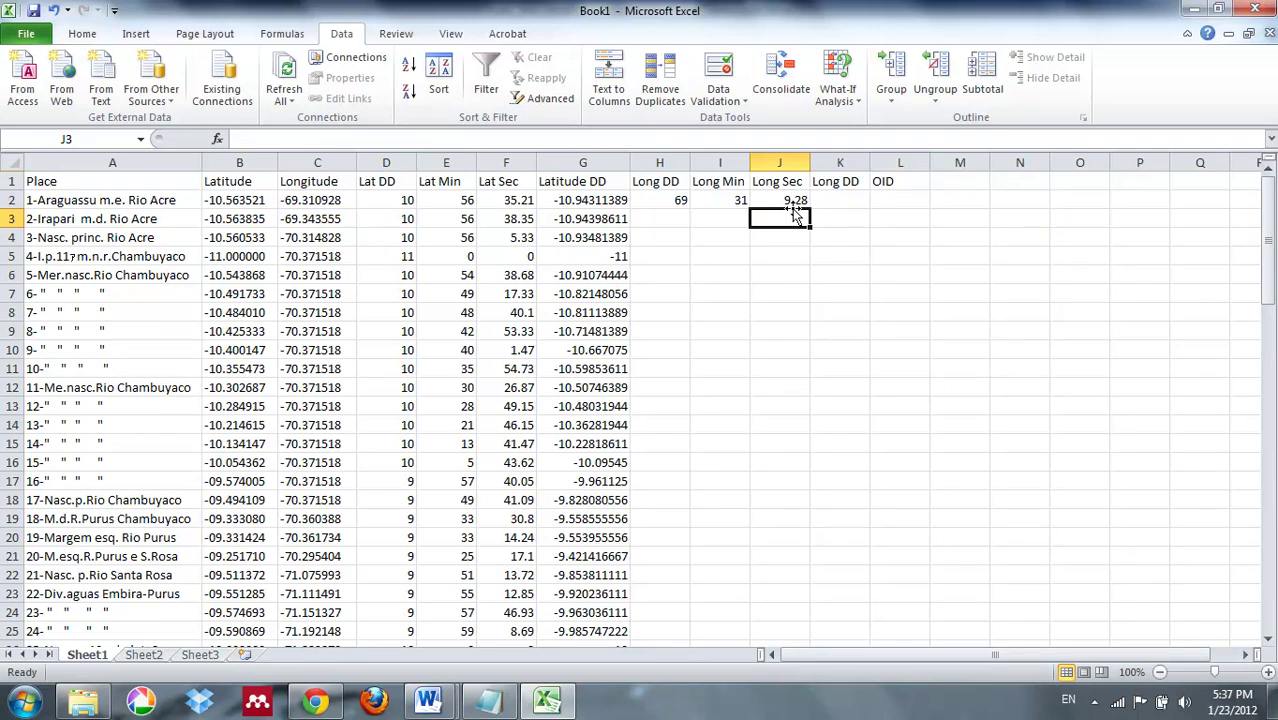
Enter the decimal longitude formula =SIGN(VALUE(H2+I2/60+J2/3600)) in K2
click(830, 197)
text(=)
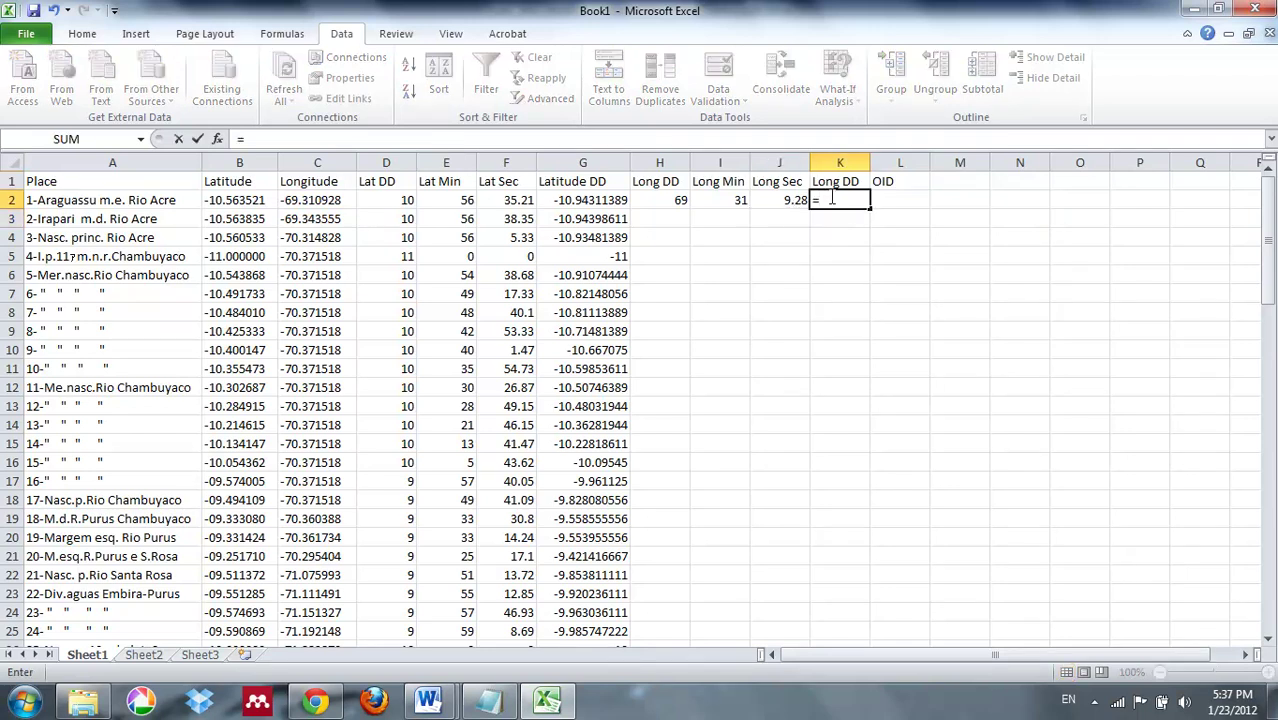
text(SIG)
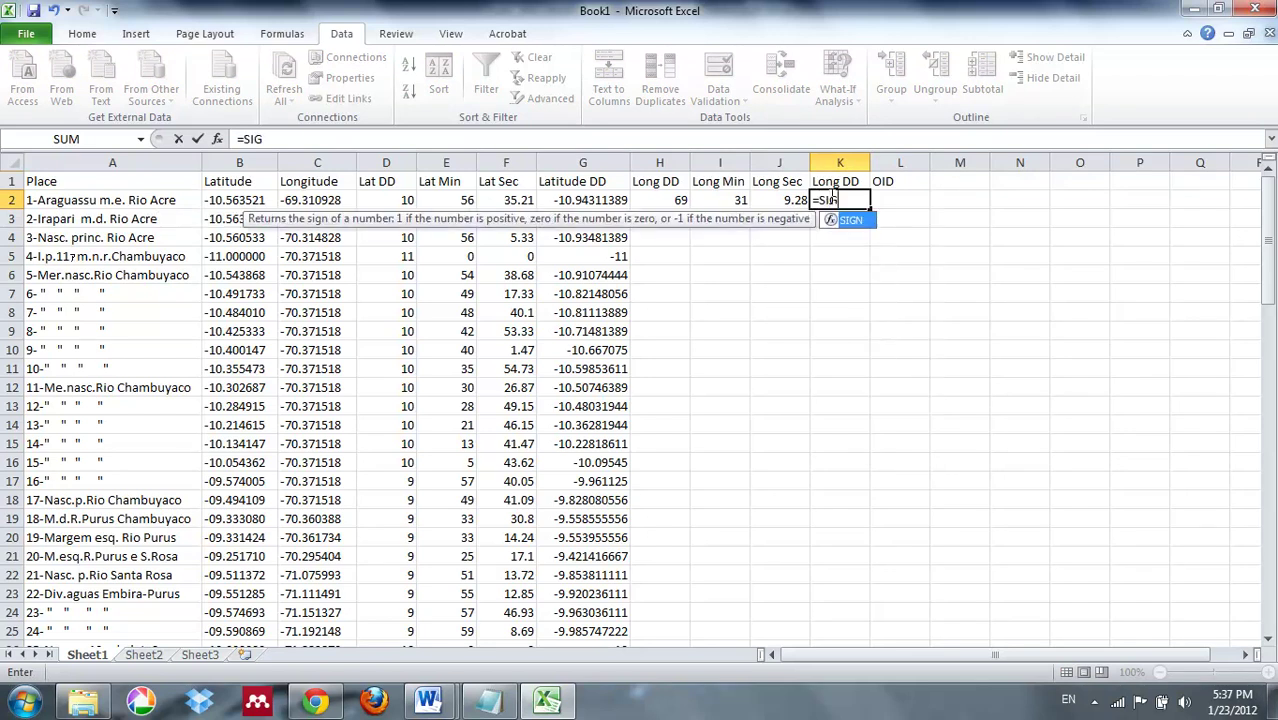
text(N(VALUE)
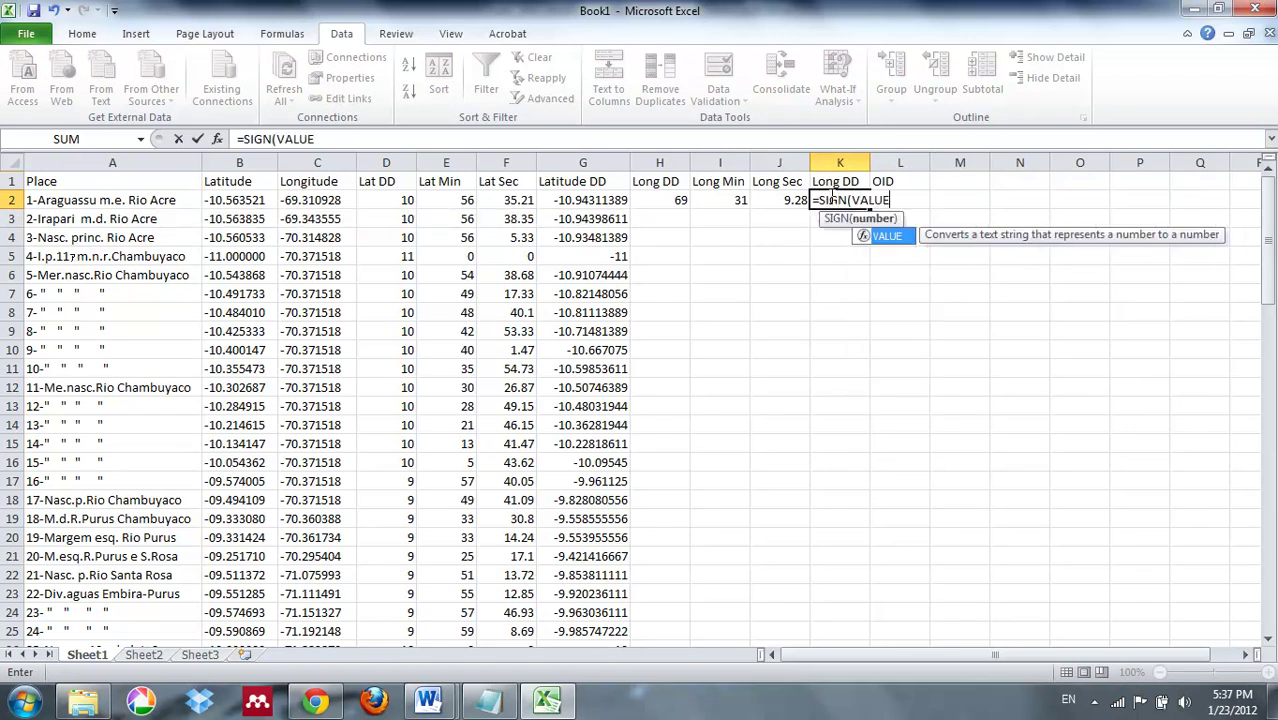
text(()
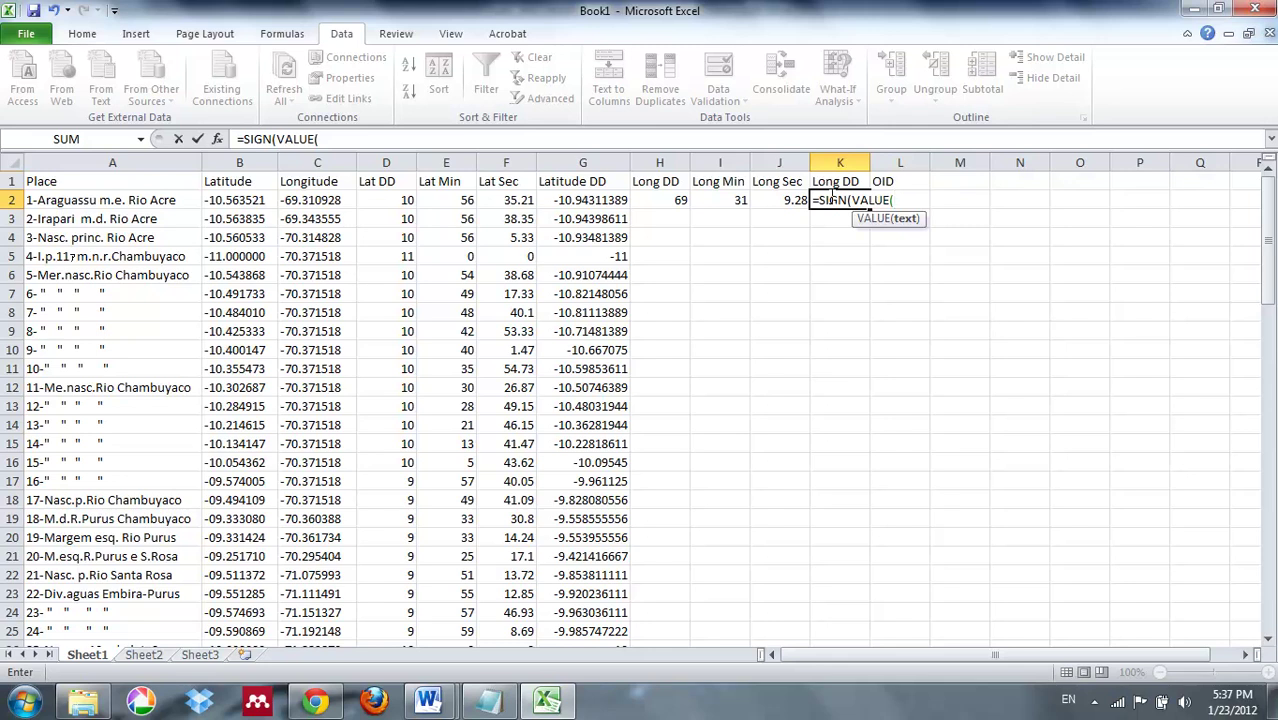
text(h2))
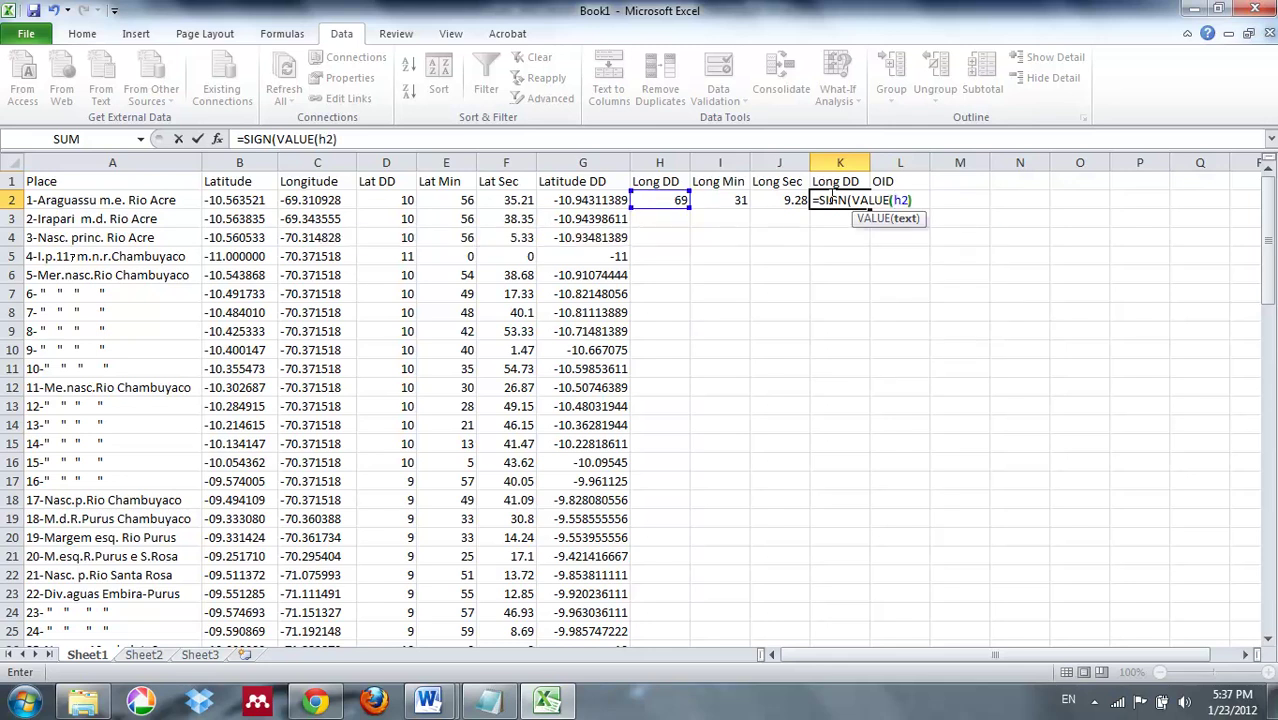
key(BackSpace)
text(+i2/60)
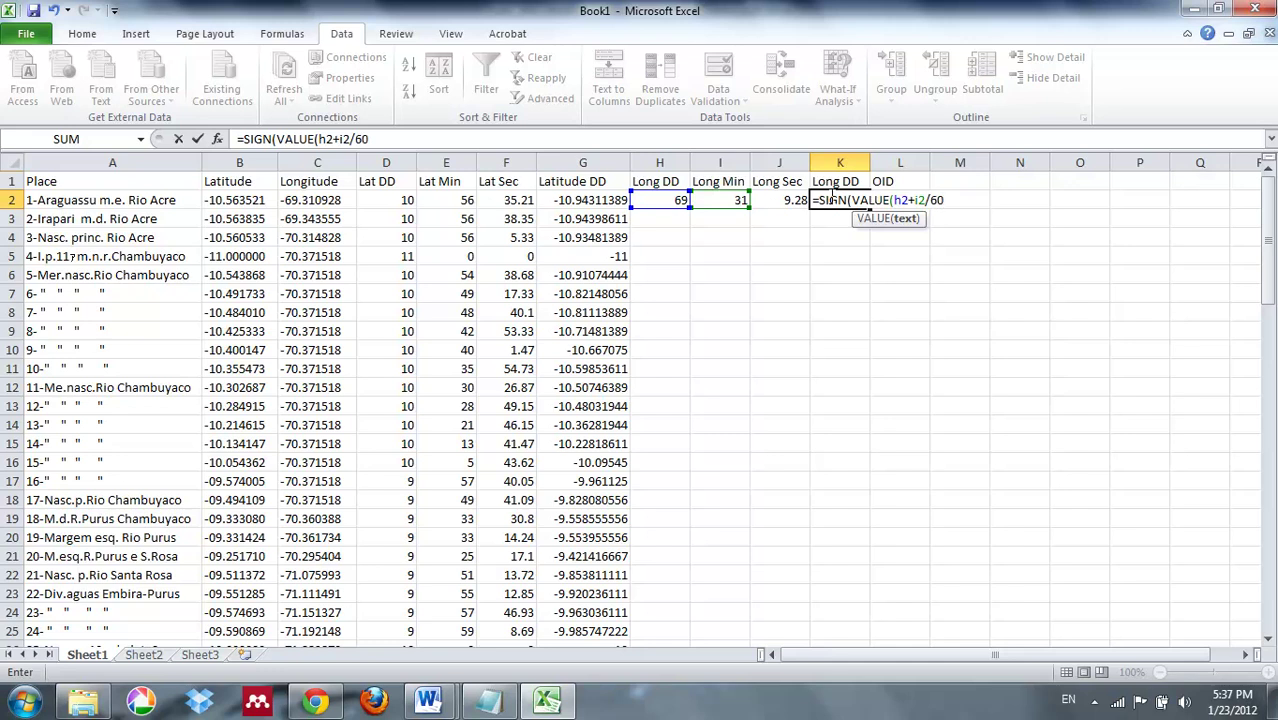
text(+j2/3600))
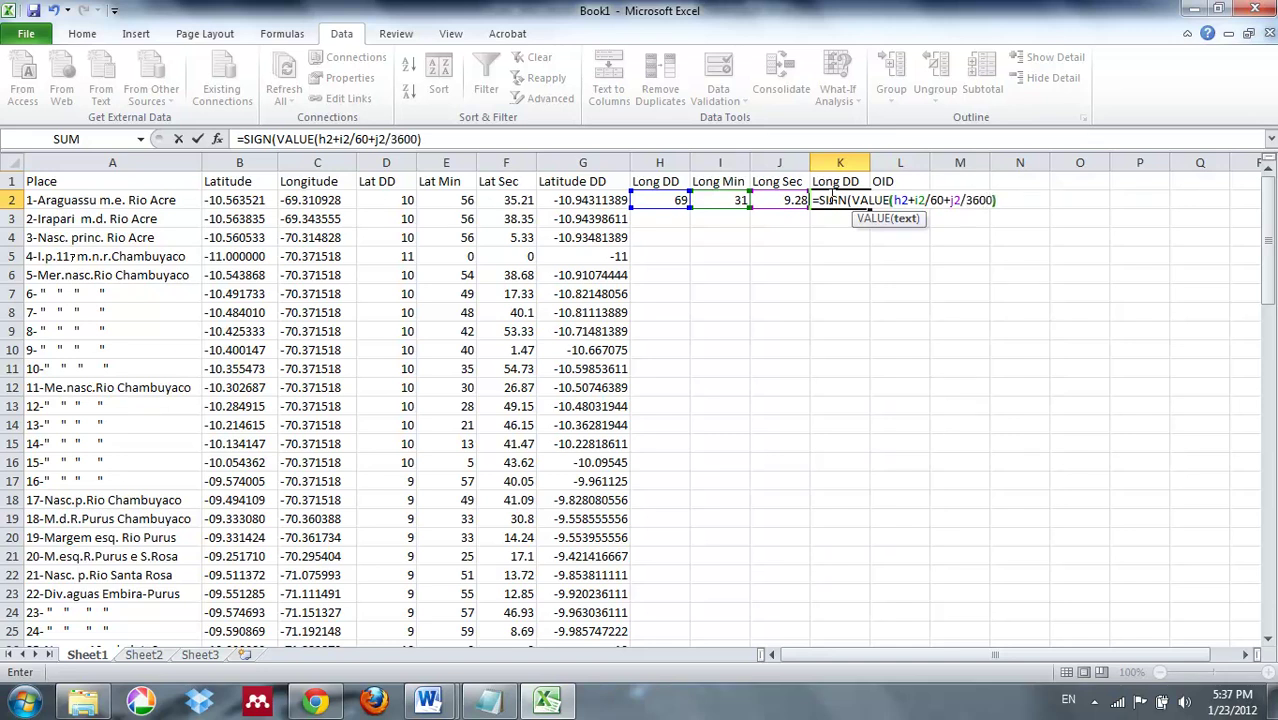
key(Return)
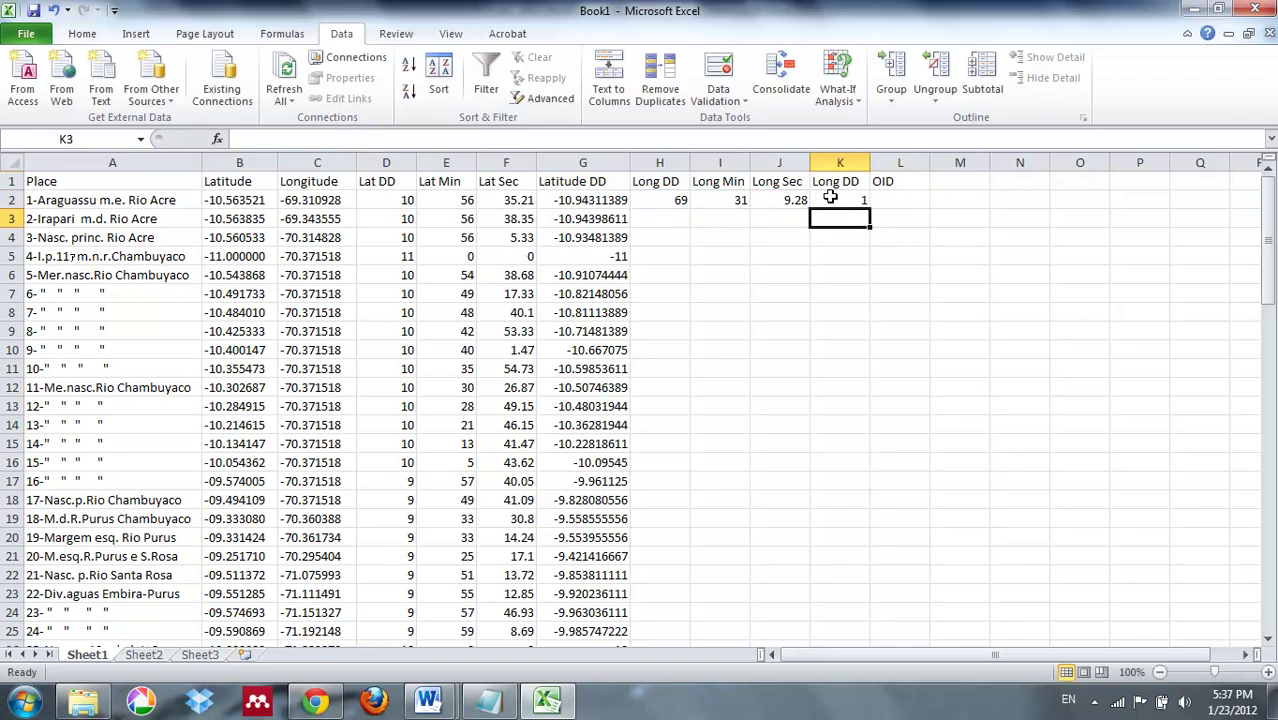
Correct the decimal longitude formula in K2 to =SIGN(VALUE(C2))*(H2+I2/60+J2/3600), accepting the proposed parenthesis correction
click(834, 202)
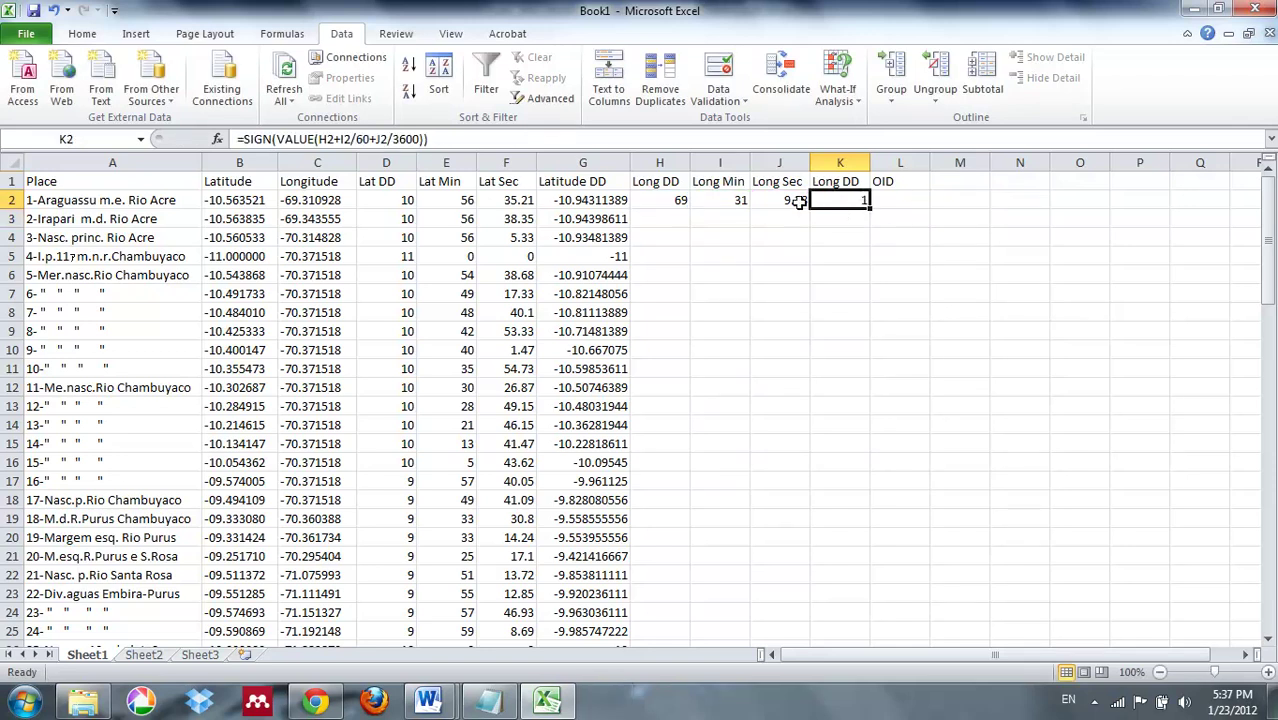
click(312, 141)
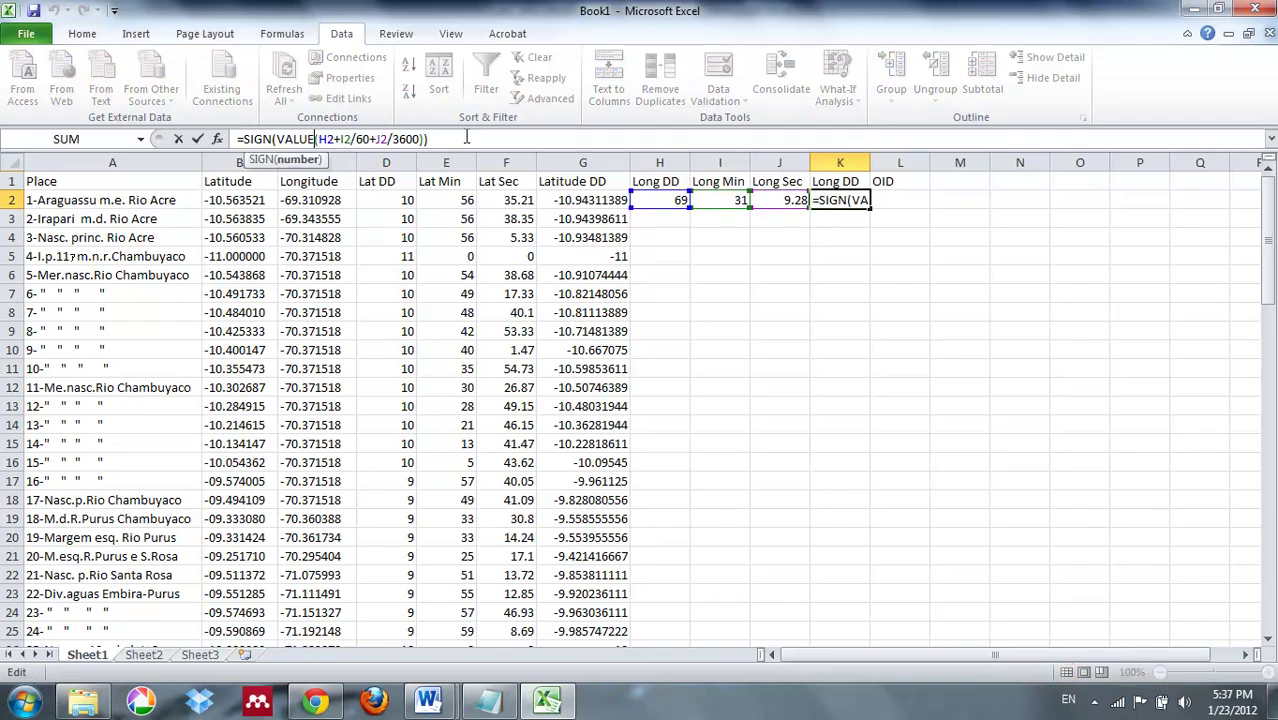
text())
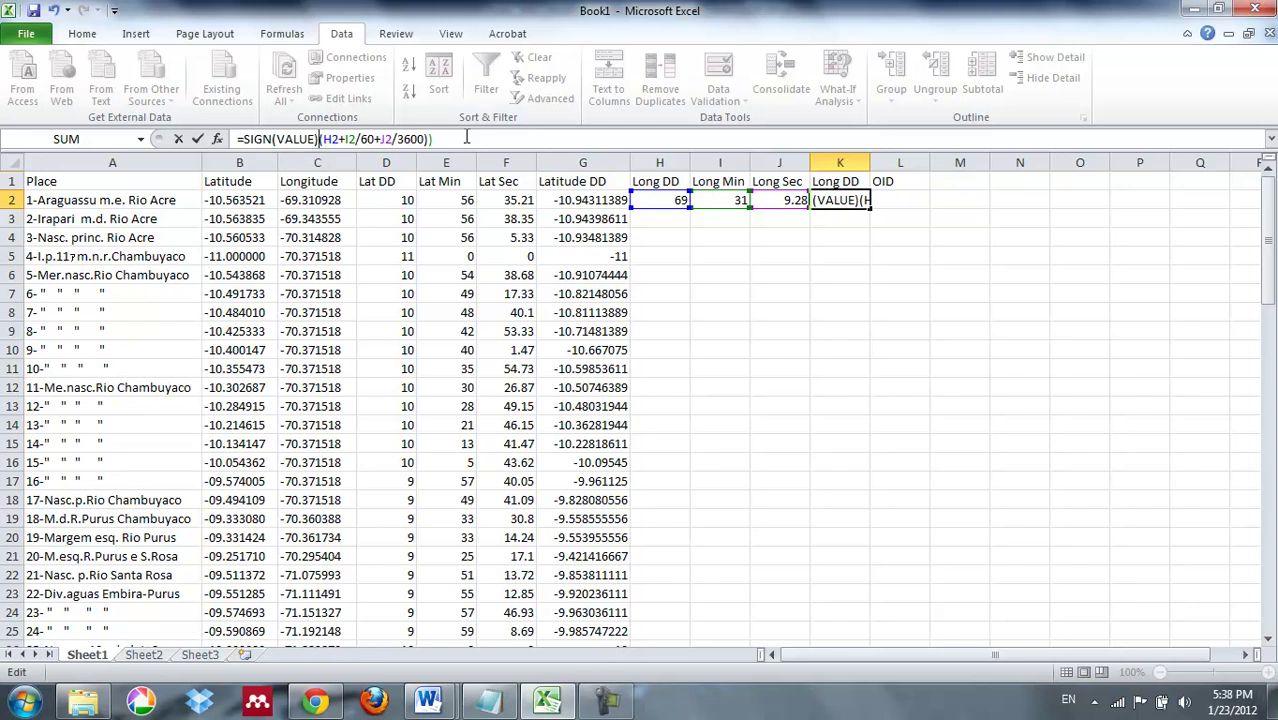
key(BackSpace)
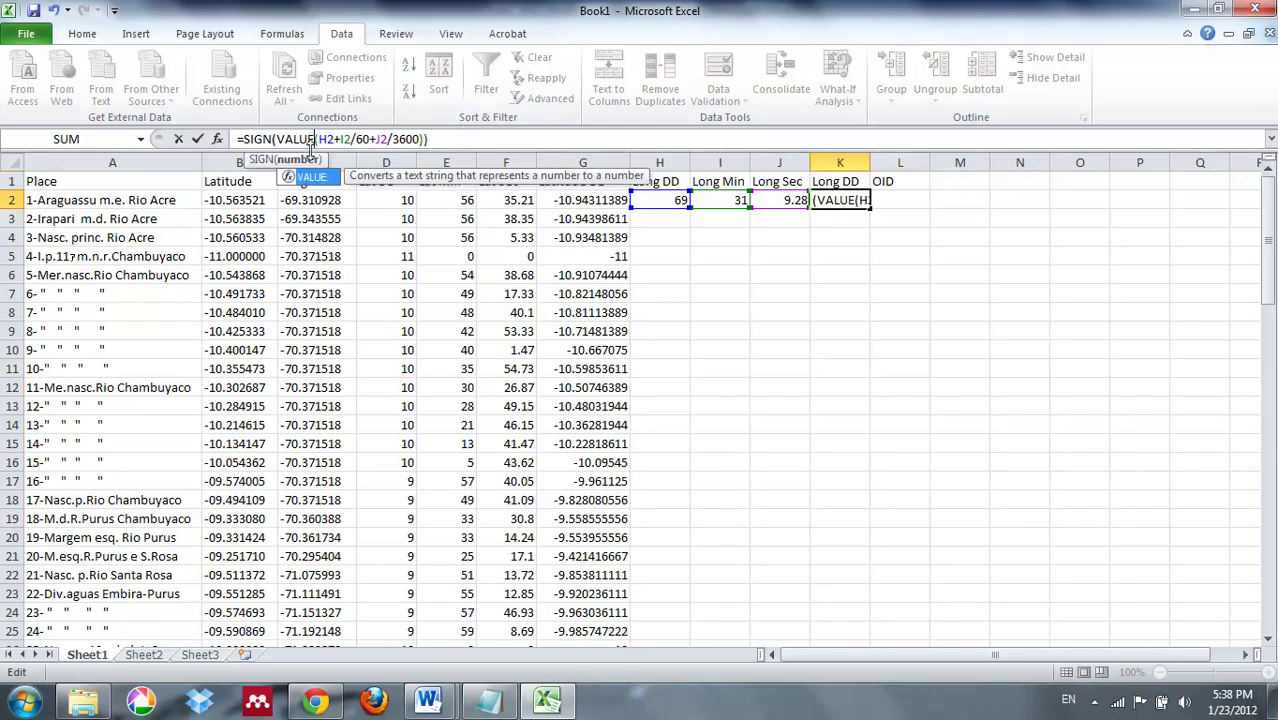
text((c2)))
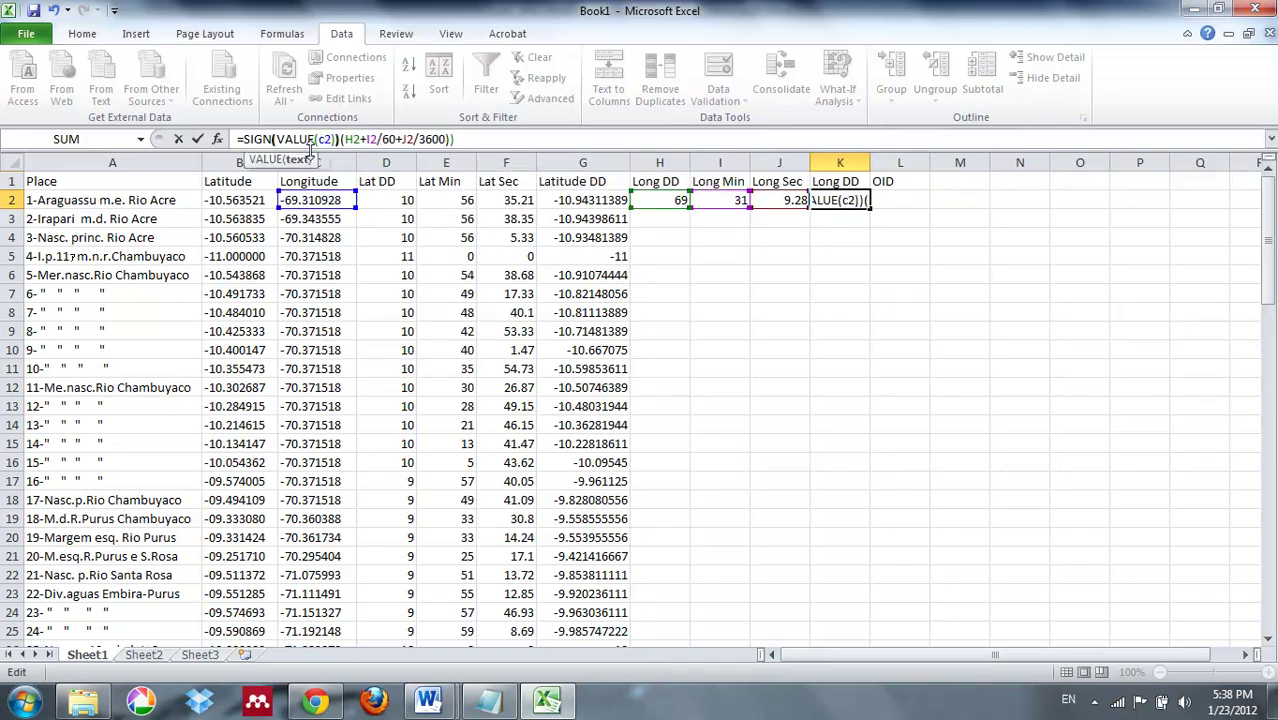
text(*)
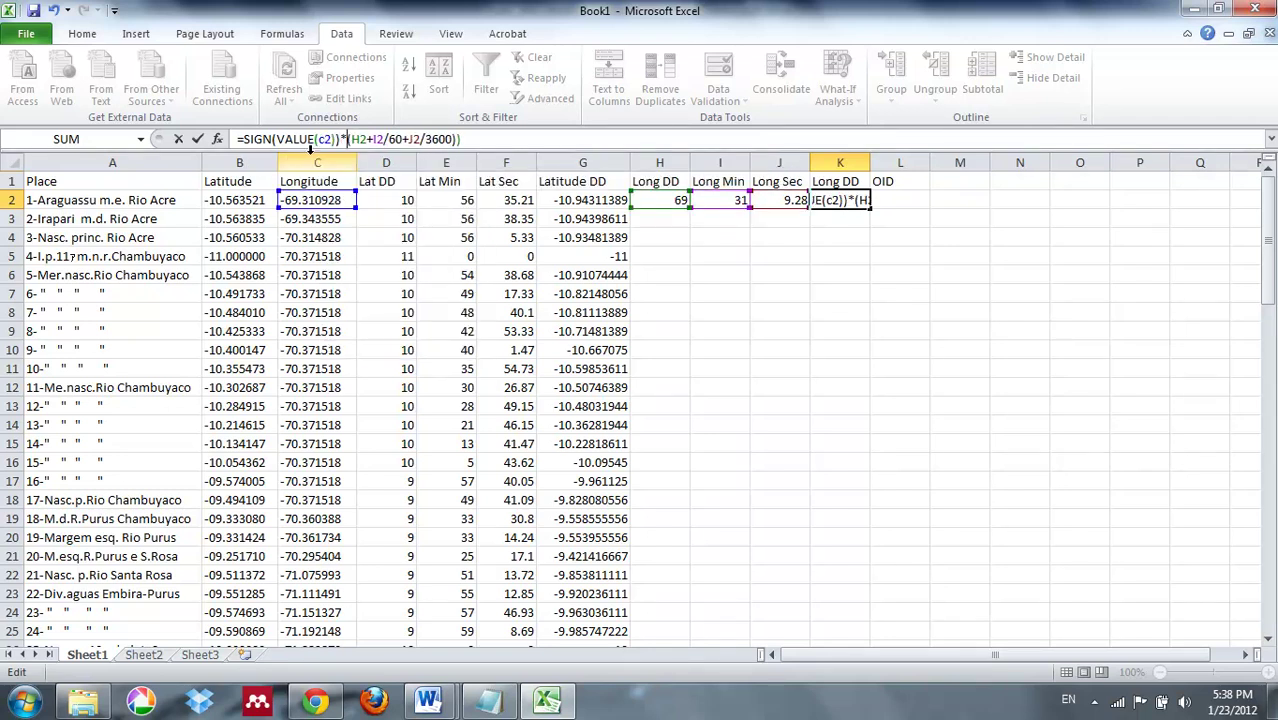
key(Return)
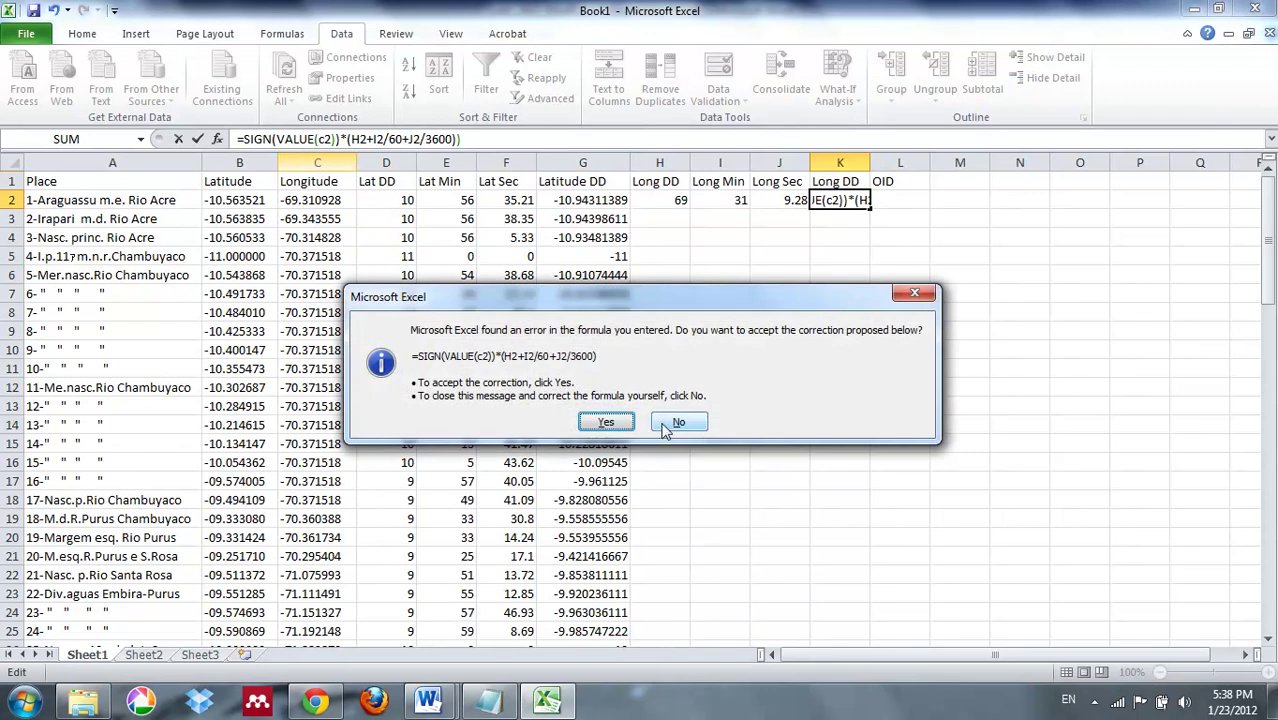
key(Return)
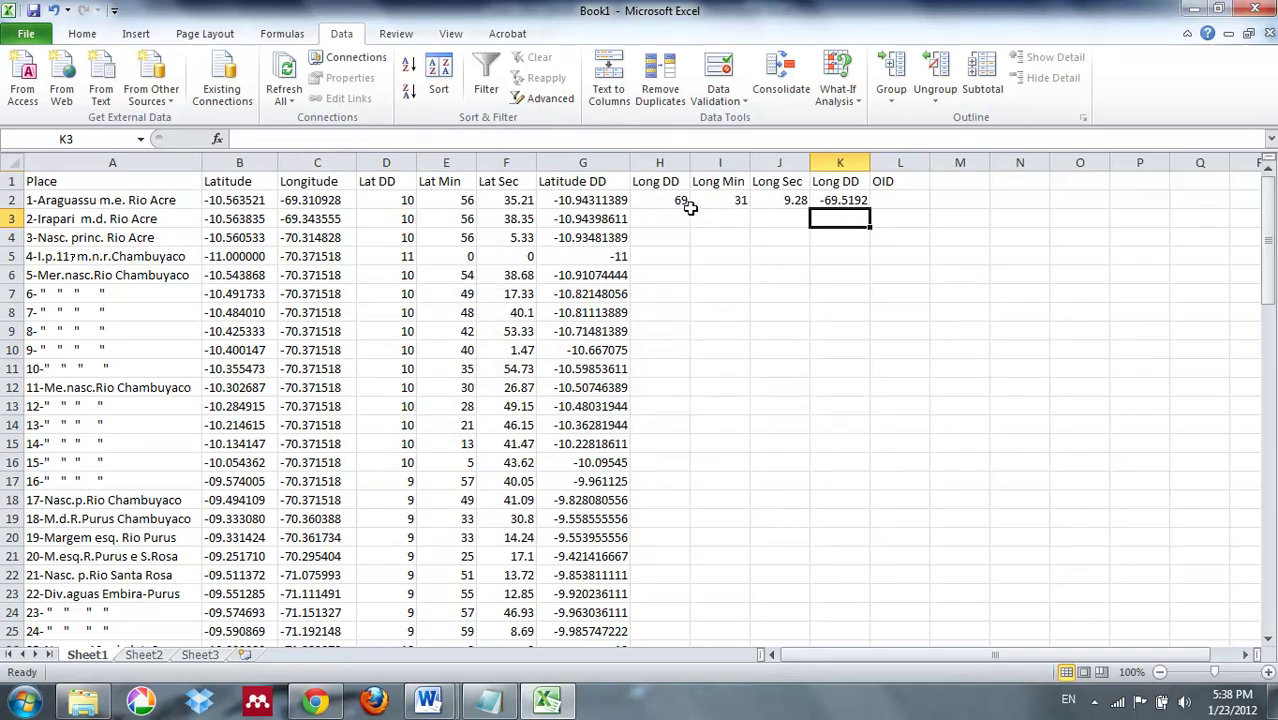
Enter the first three OID numbers 1, 2 and 3 in cells L2 to L4
drag(880, 200, 865, 200)
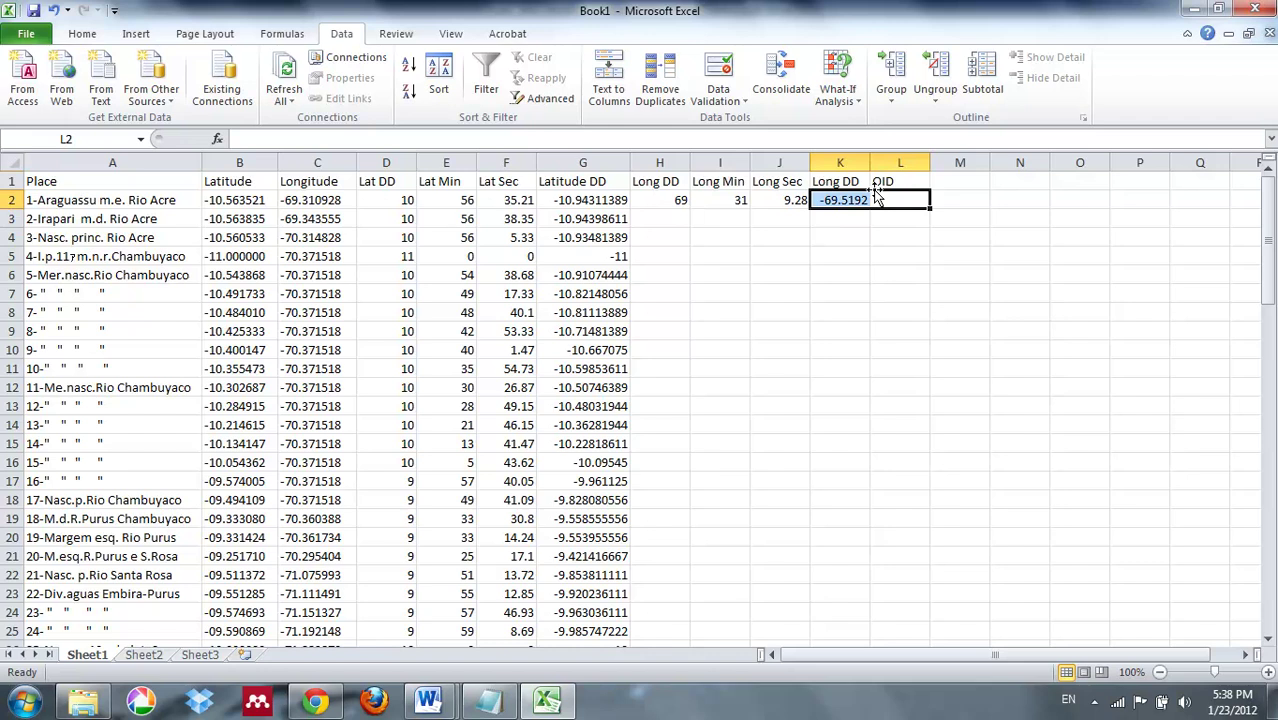
click(917, 216)
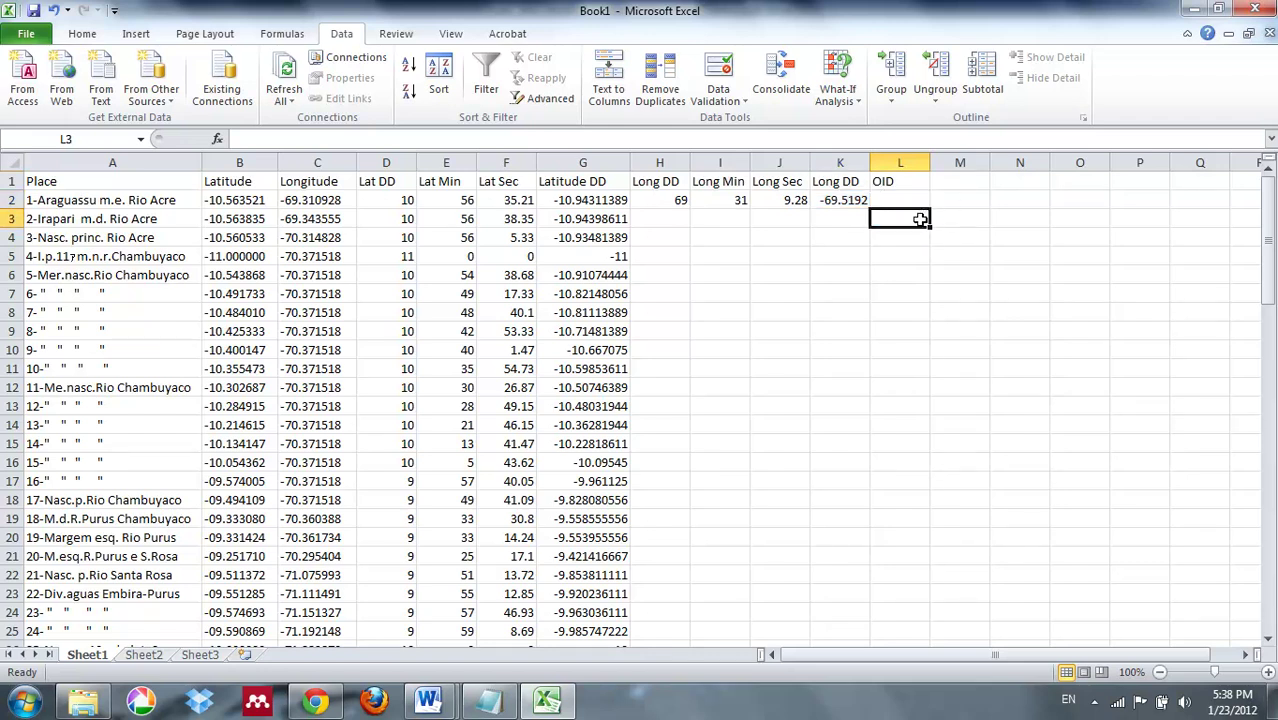
click(910, 198)
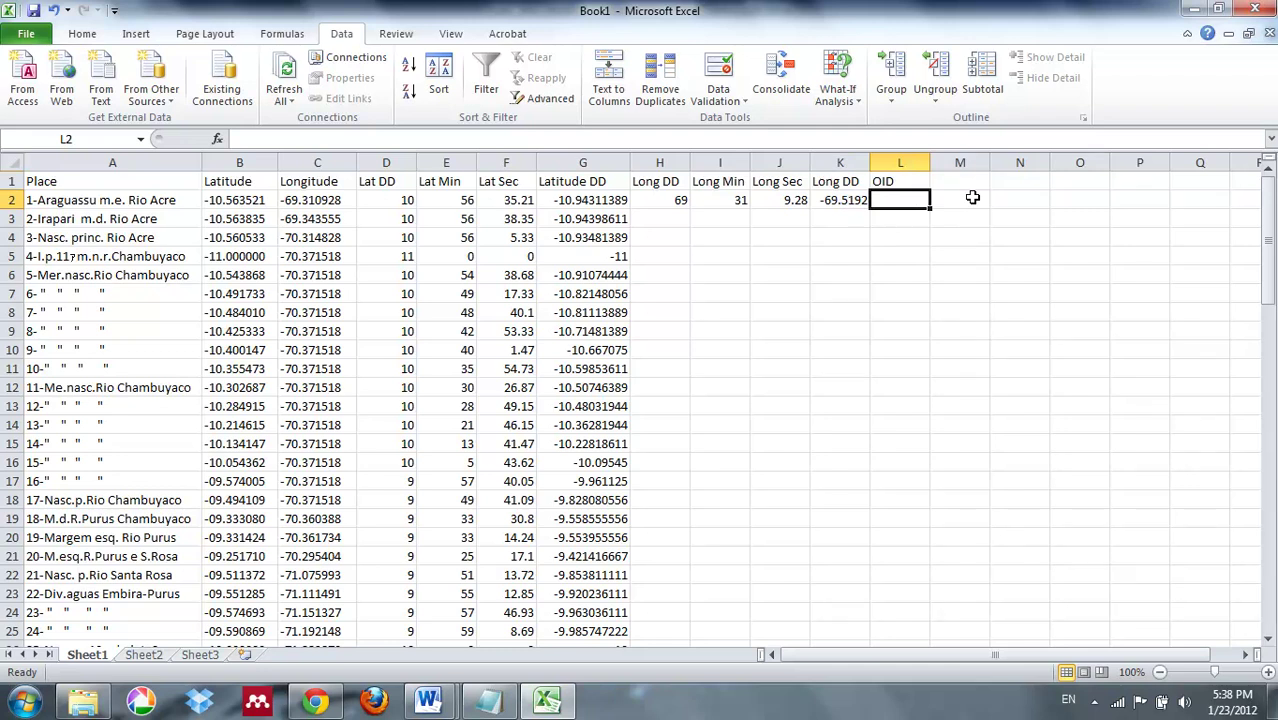
text(1)
key(Return)
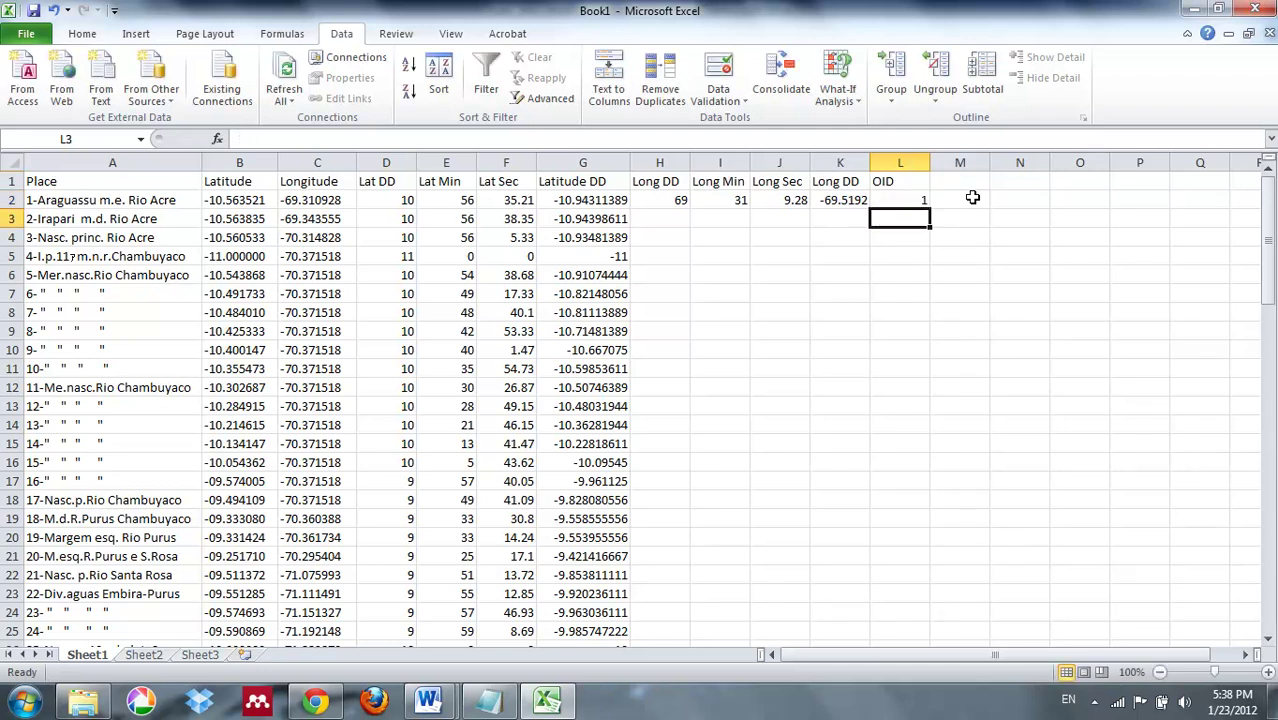
text(2)
key(Return)
text(3)
key(Return)
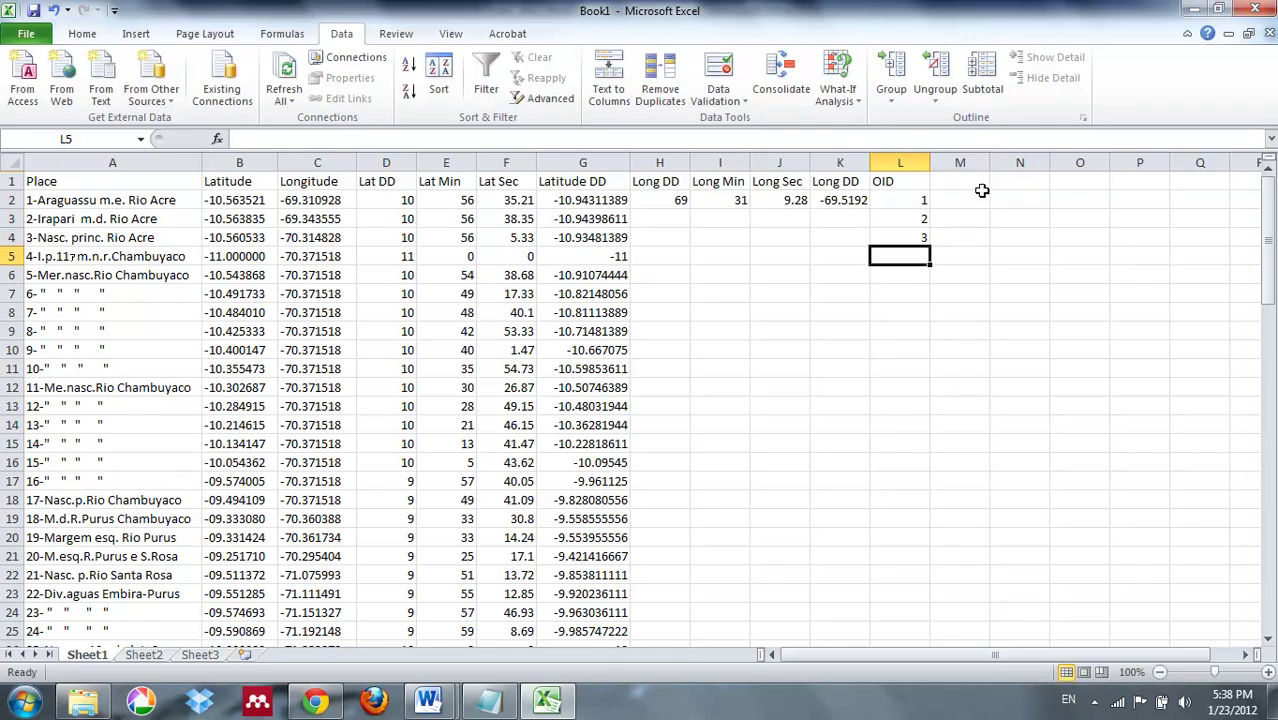
Extend the OID number series from L2:L4 down to the last data row, L87
click(921, 199)
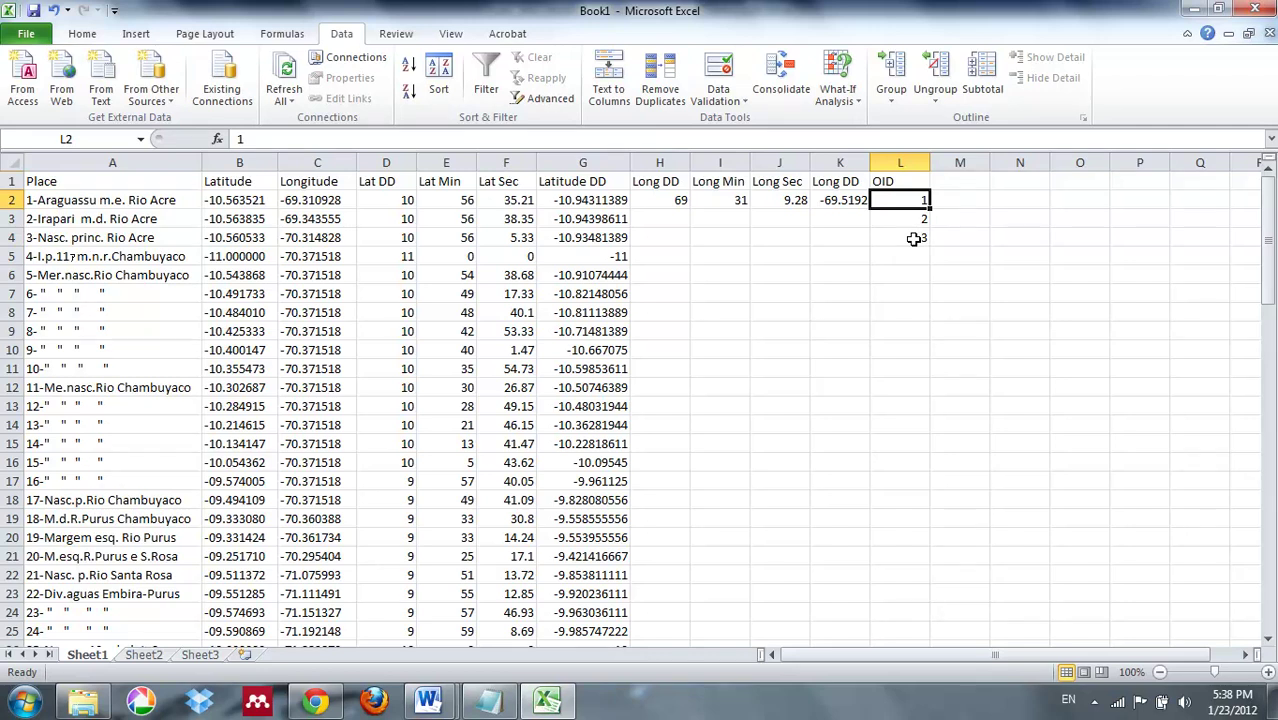
shift+click(914, 239)
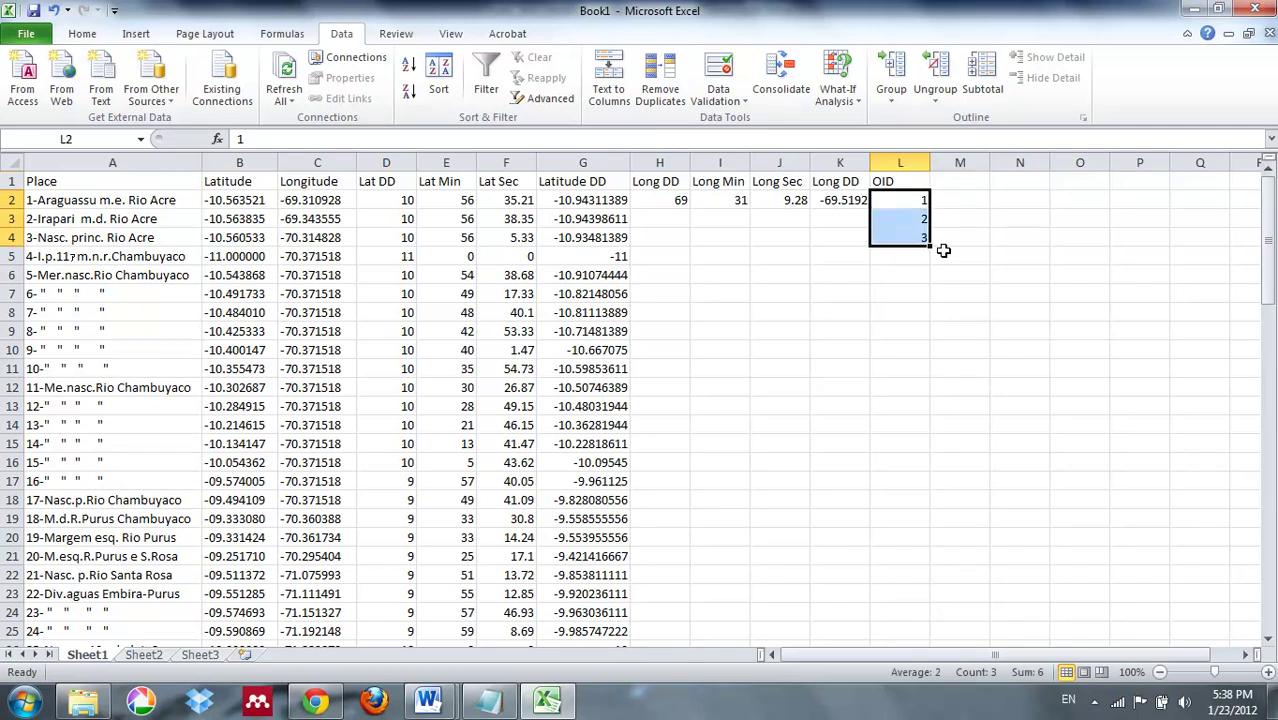
drag(928, 244, 921, 610)
drag(927, 625, 927, 625)
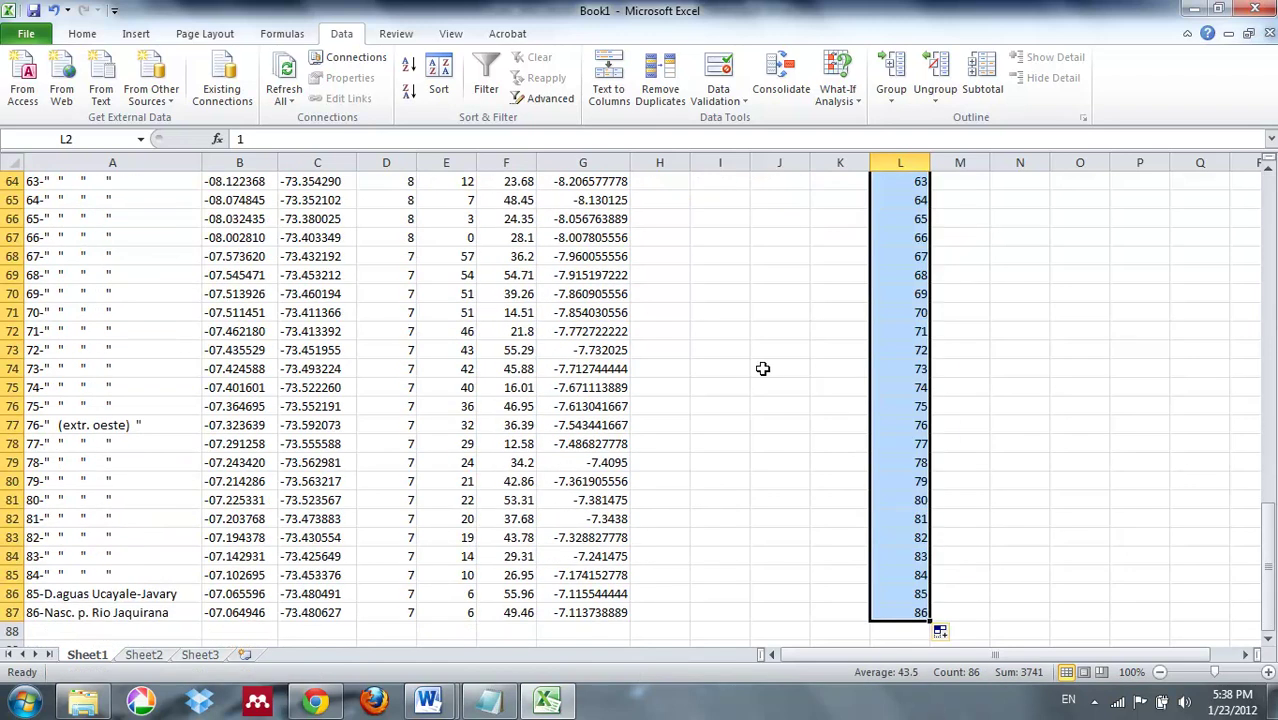
scroll(759, 359, up, 18)
scroll(735, 326, up, 3)
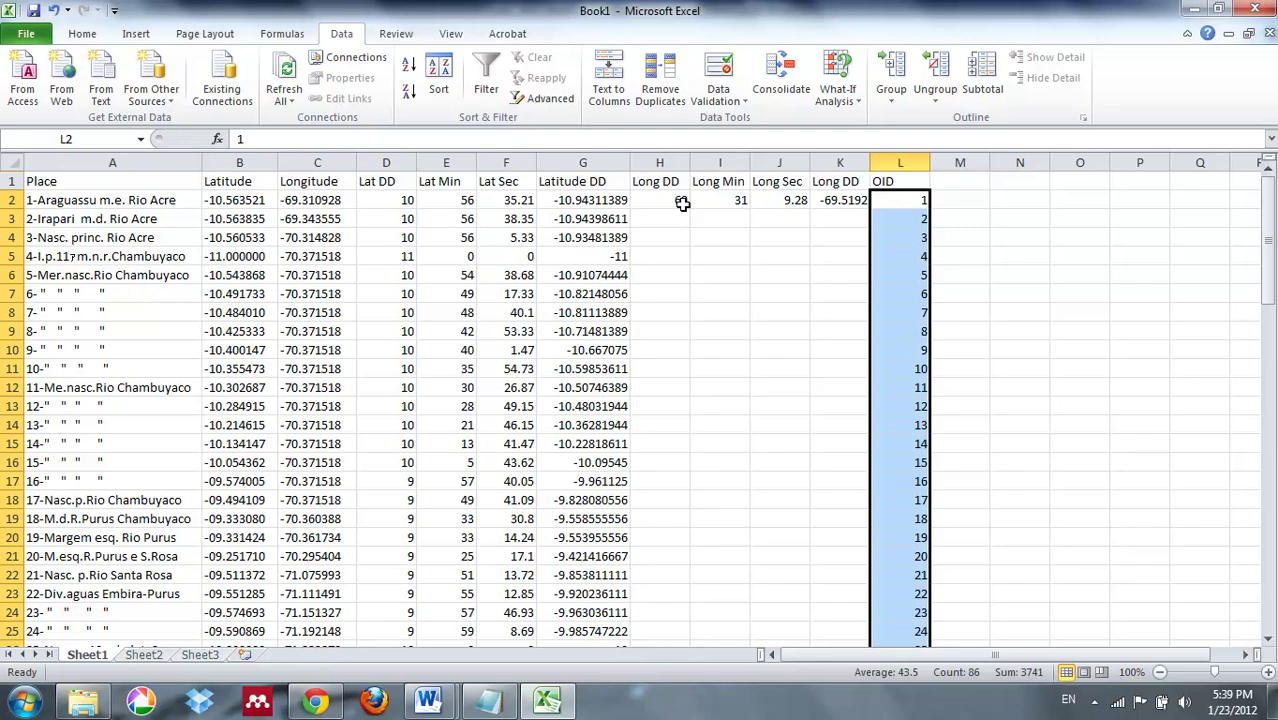
Switch to the BorderPoints file in Notepad, examine the comma delimiters before the coordinates, and return to the Excel workbook
click(495, 703)
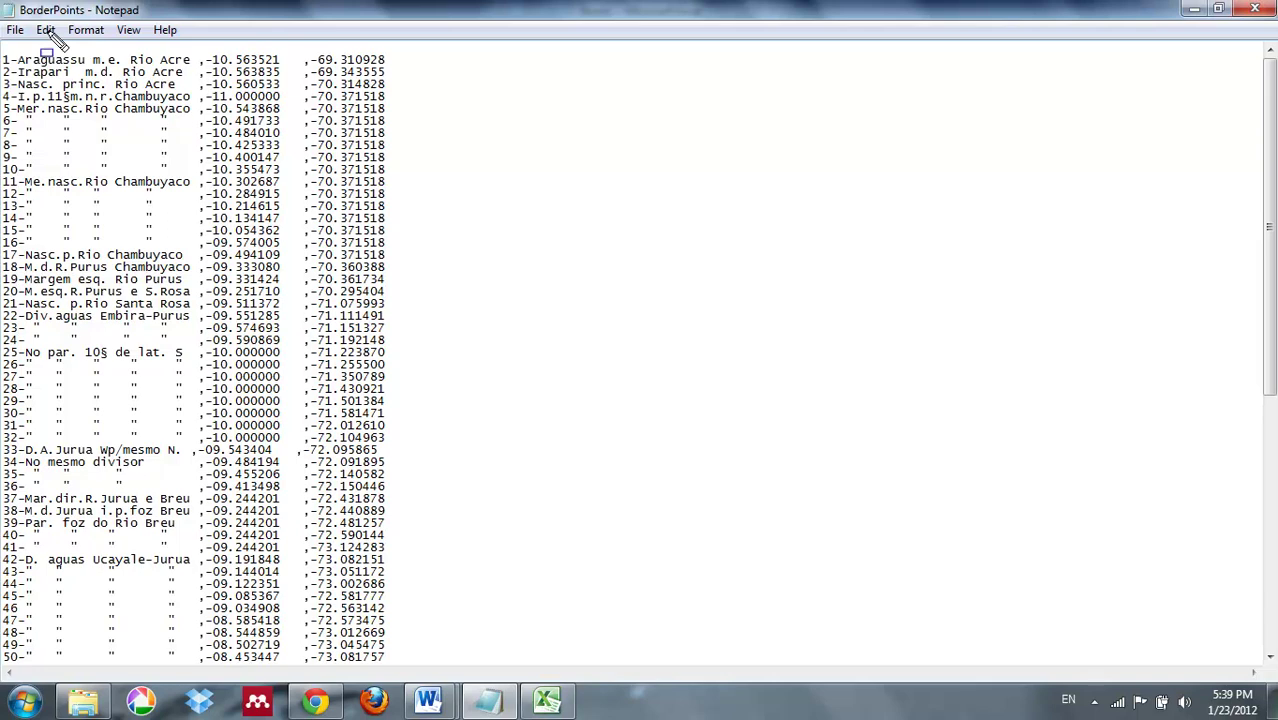
click(198, 63)
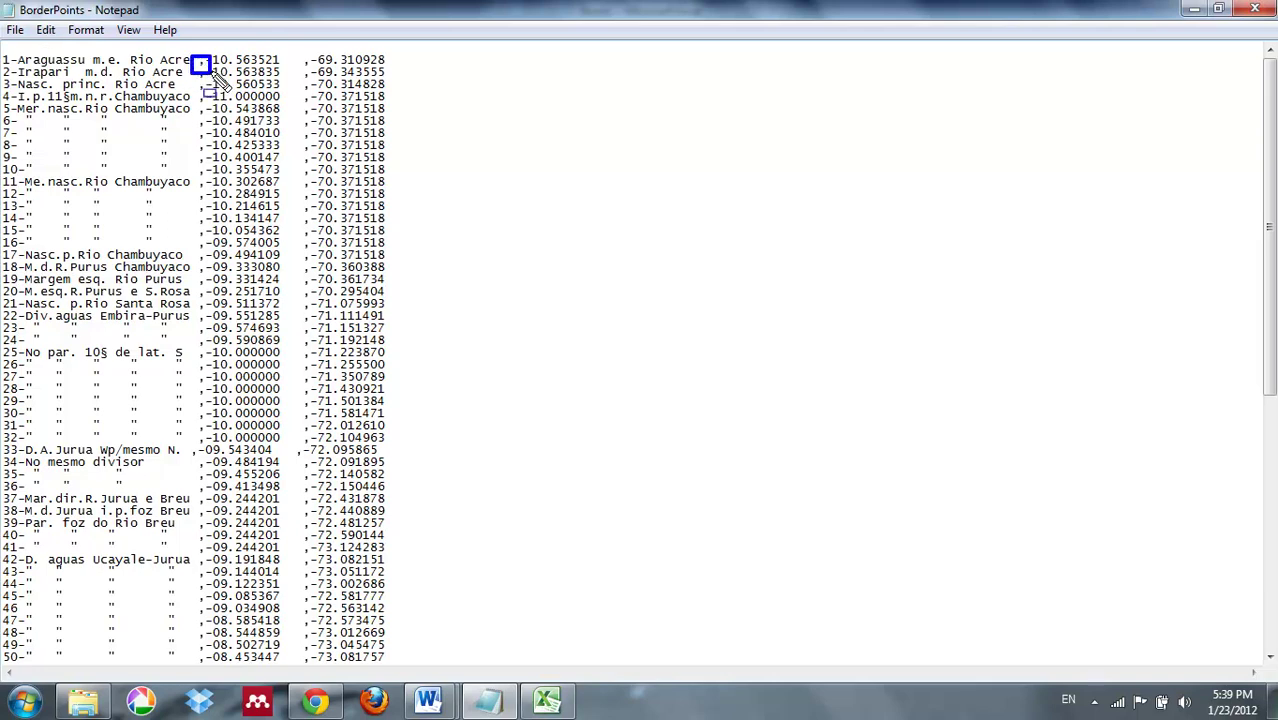
click(306, 64)
click(567, 708)
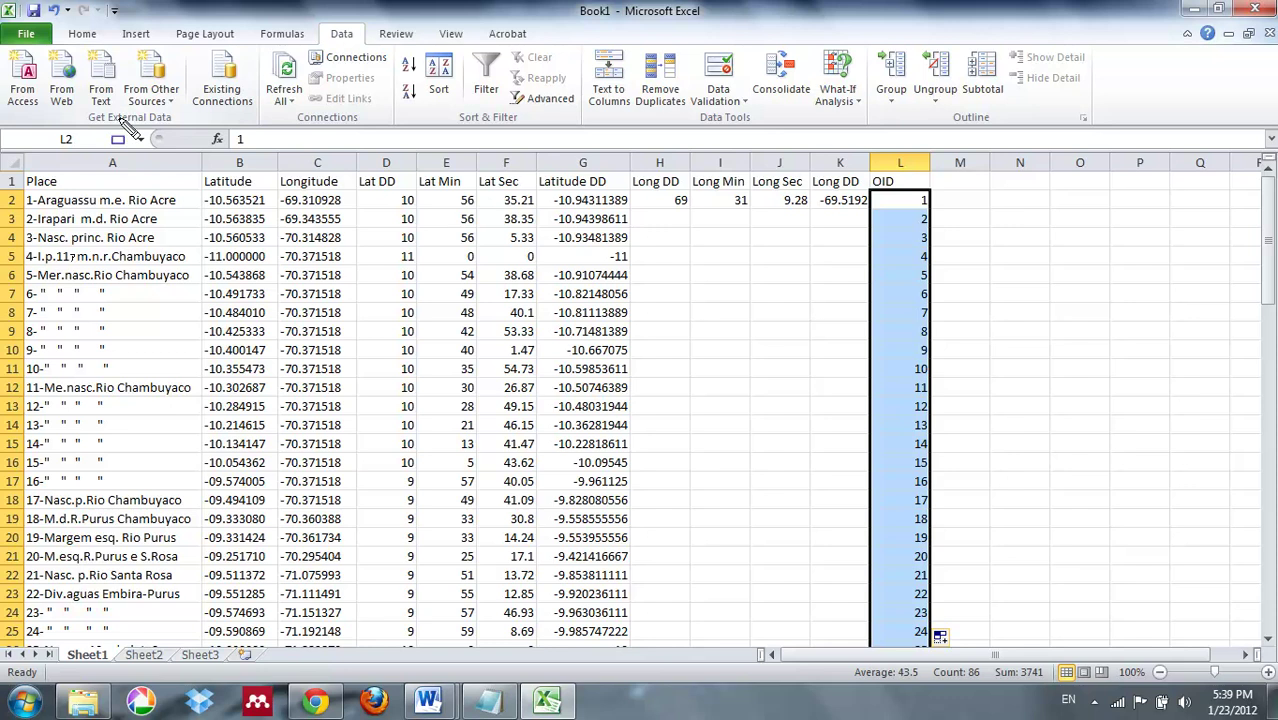
drag(84, 111, 176, 128)
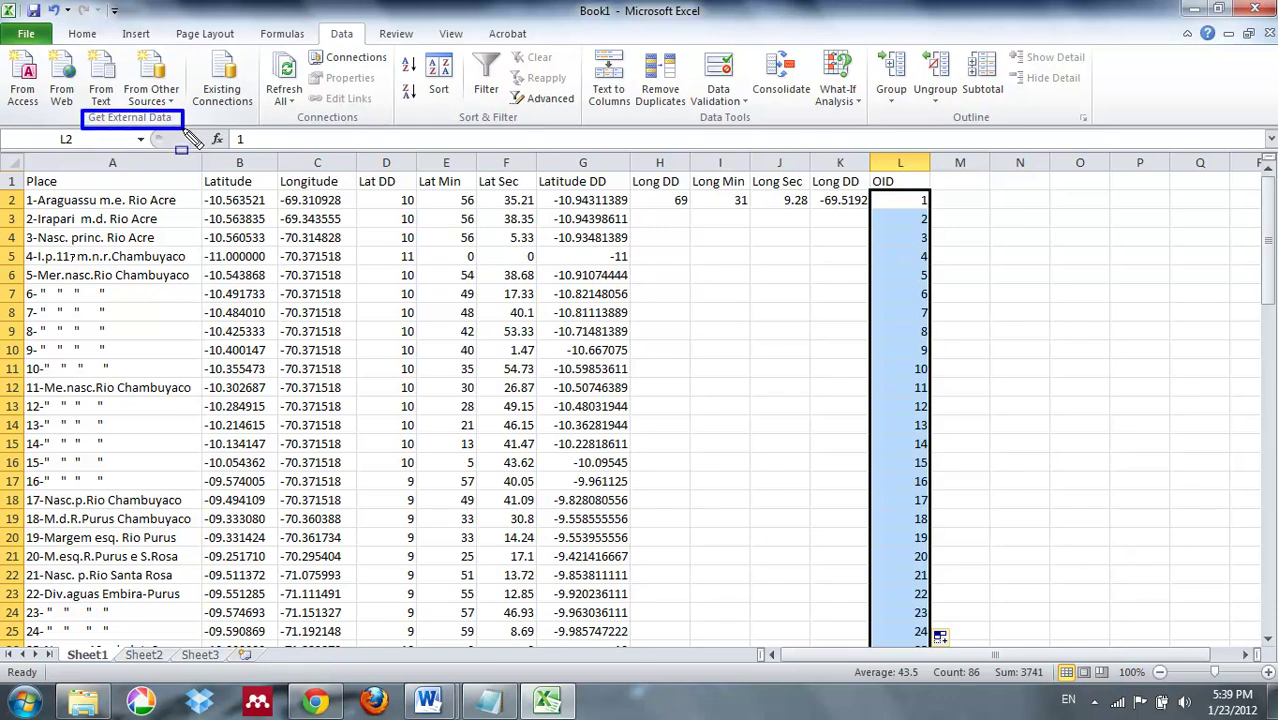
drag(81, 77, 122, 110)
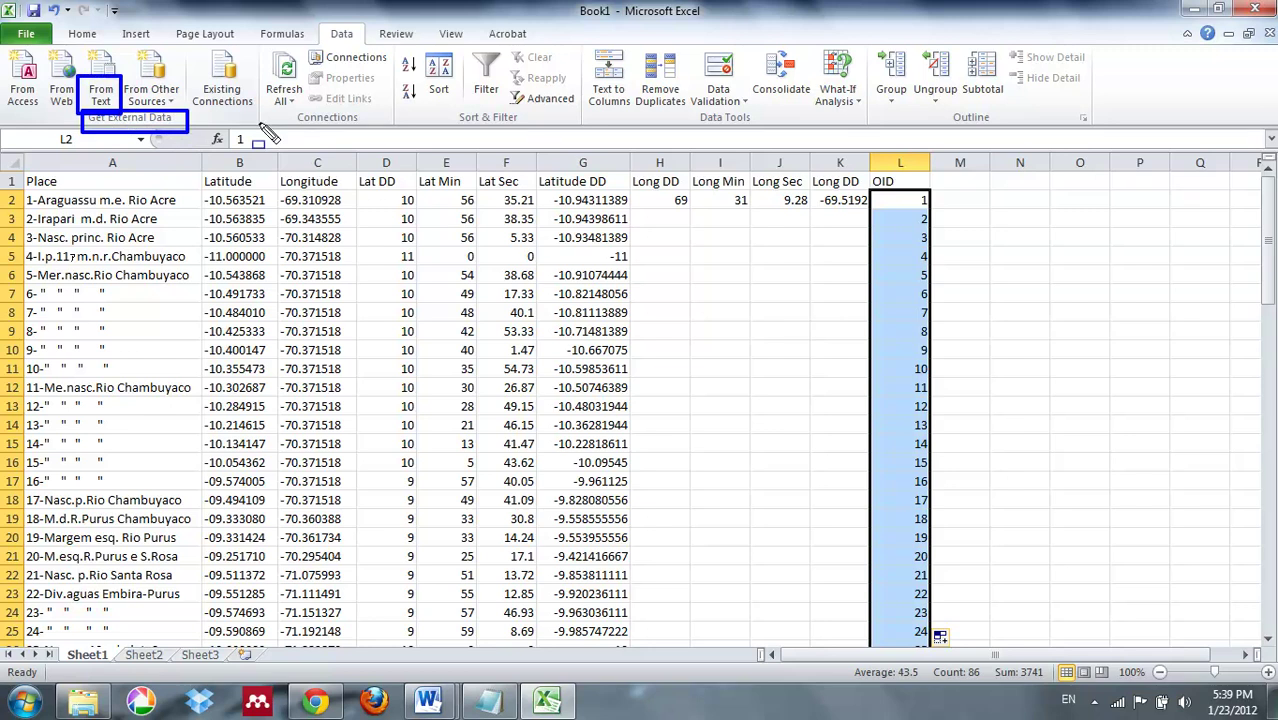
key(Escape)
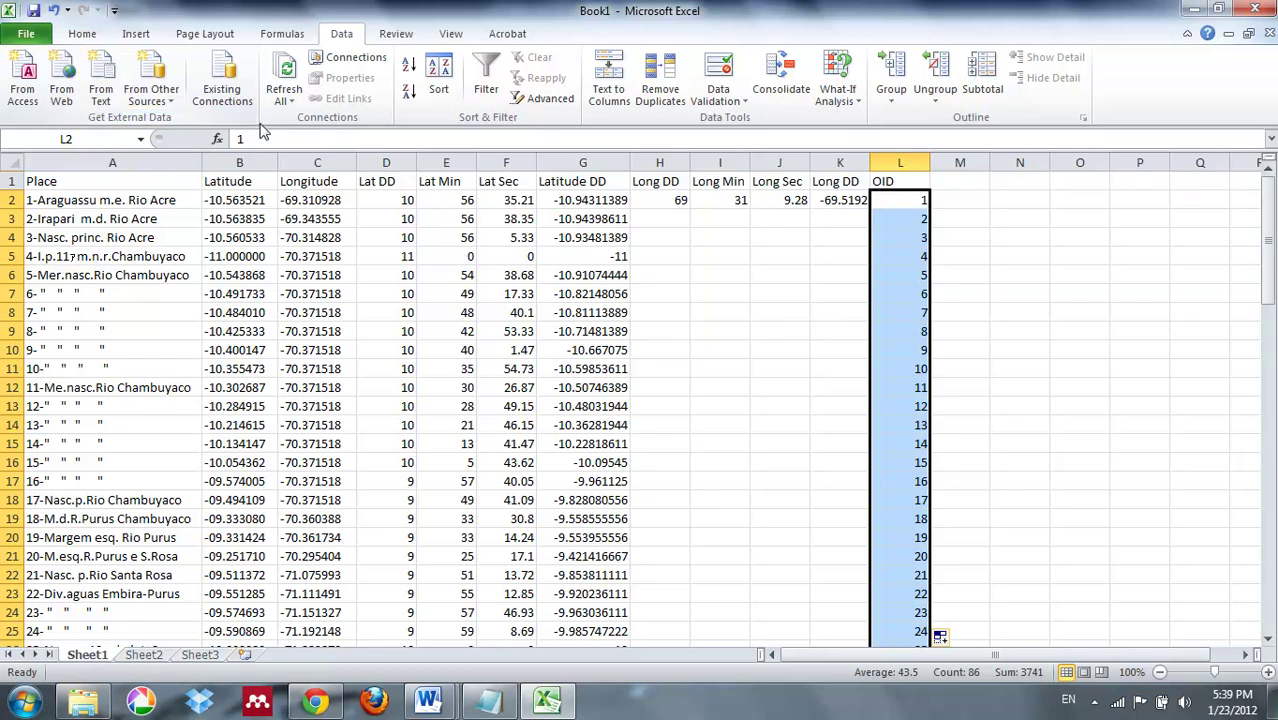